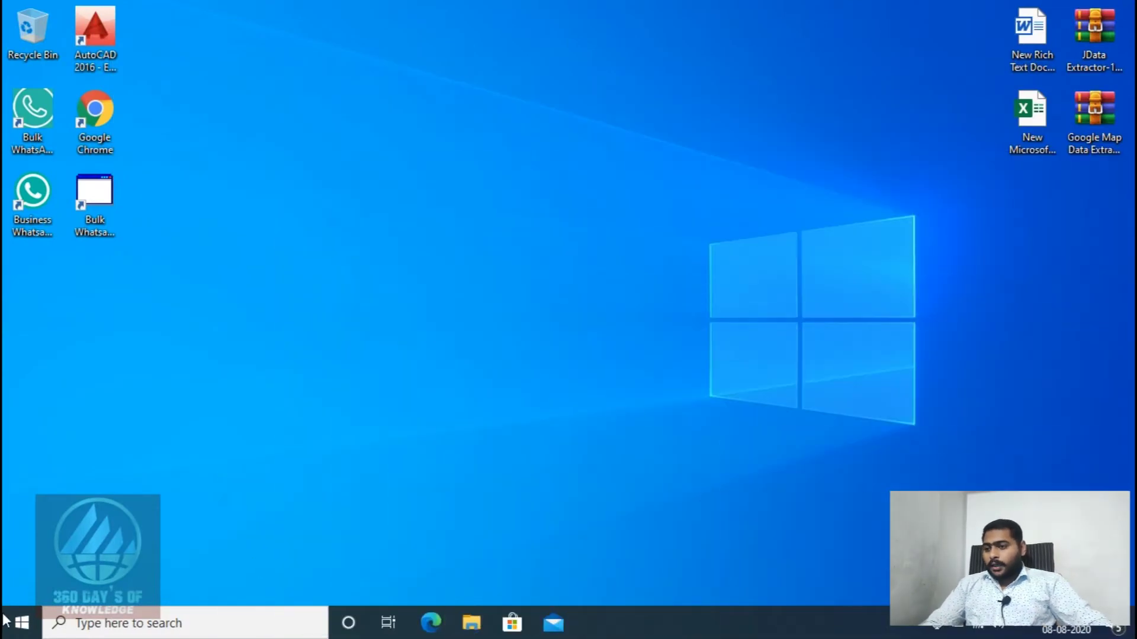
Open the Start menu and scroll down through the list of installed apps
click(8, 629)
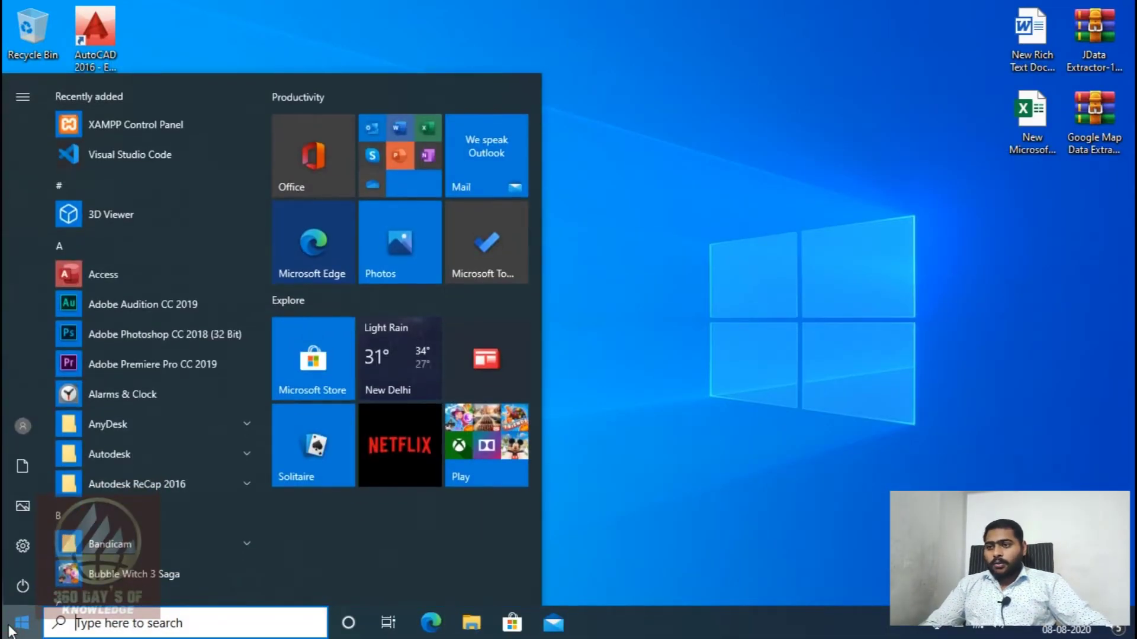
scroll(168, 254, down, 5)
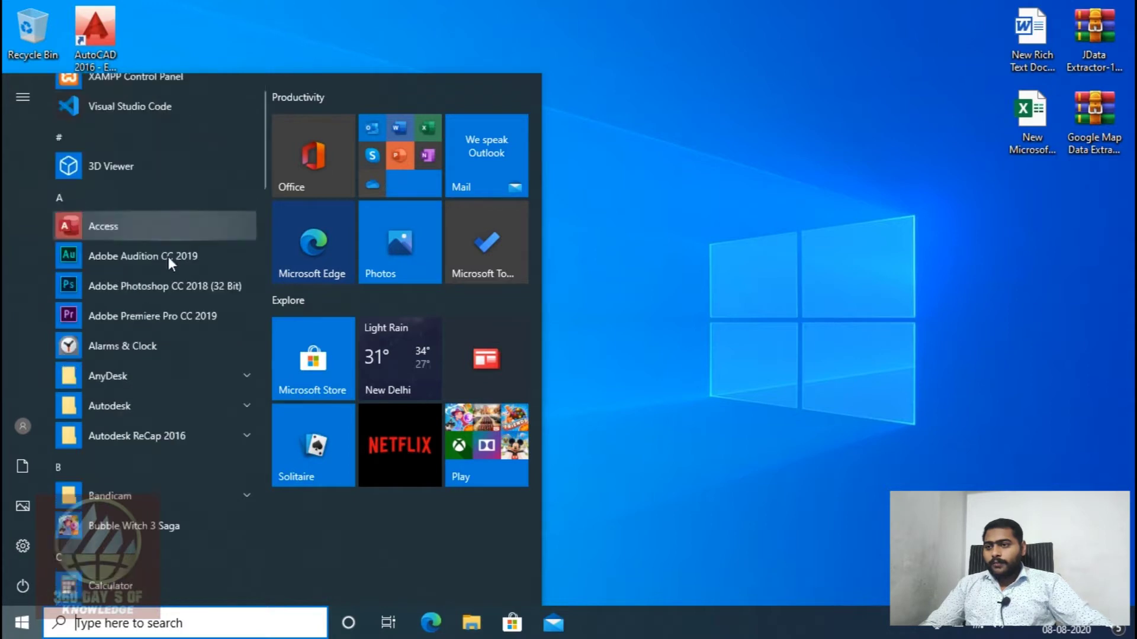
scroll(168, 281, down, 3)
scroll(168, 289, down, 2)
scroll(167, 286, down, 3)
scroll(172, 320, down, 3)
scroll(178, 385, down, 2)
scroll(180, 421, down, 5)
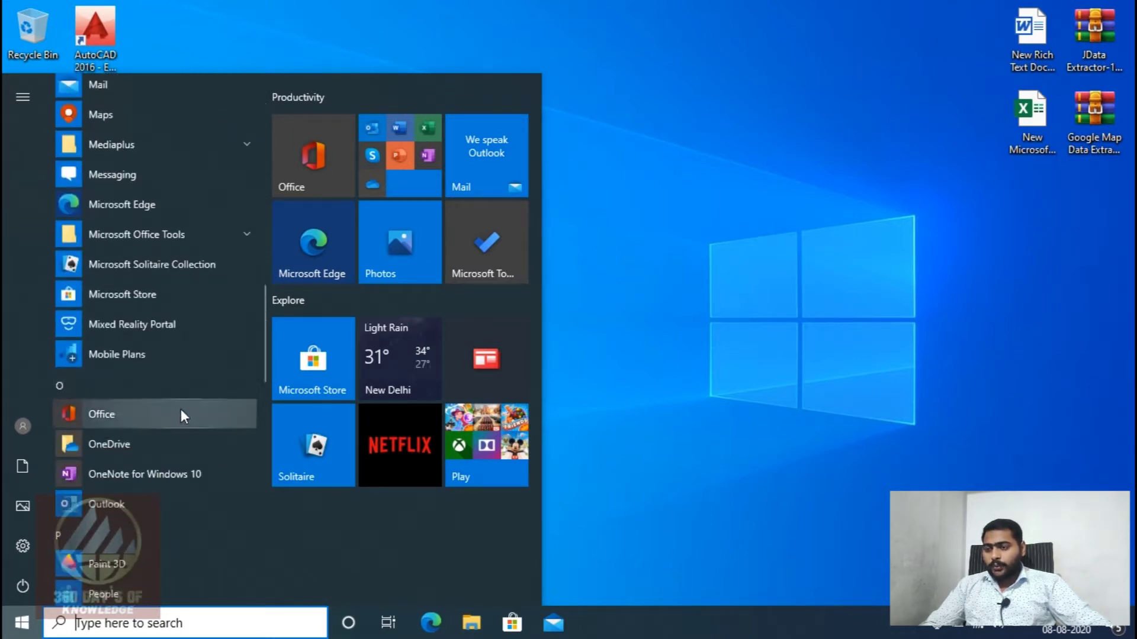
Search for 'word', launch Word from the search results, then close it
click(88, 629)
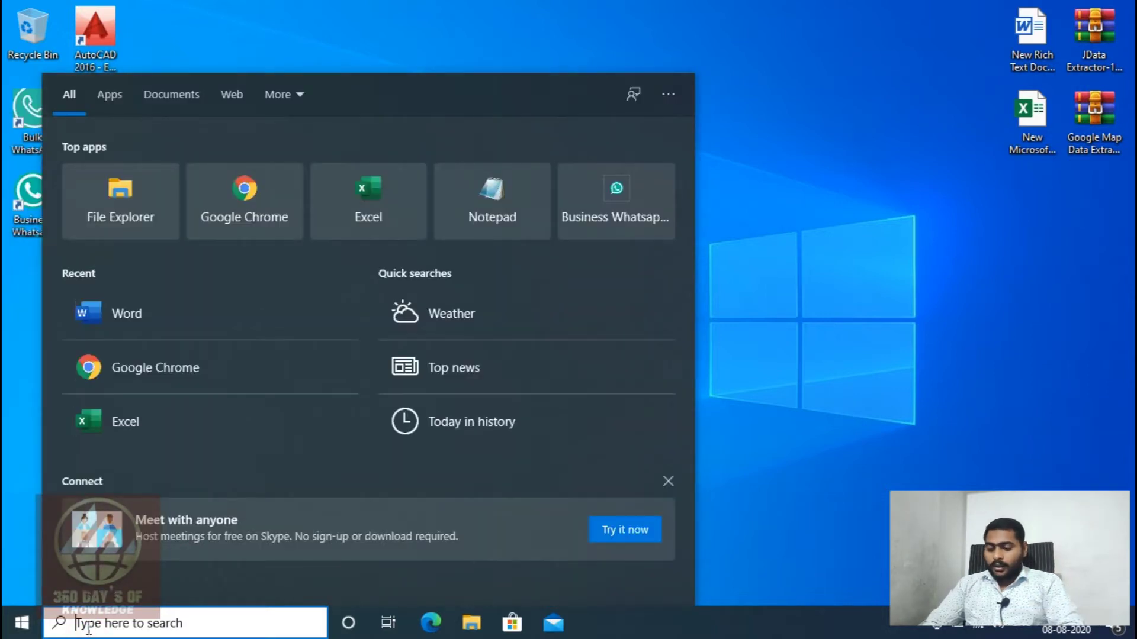
text(word)
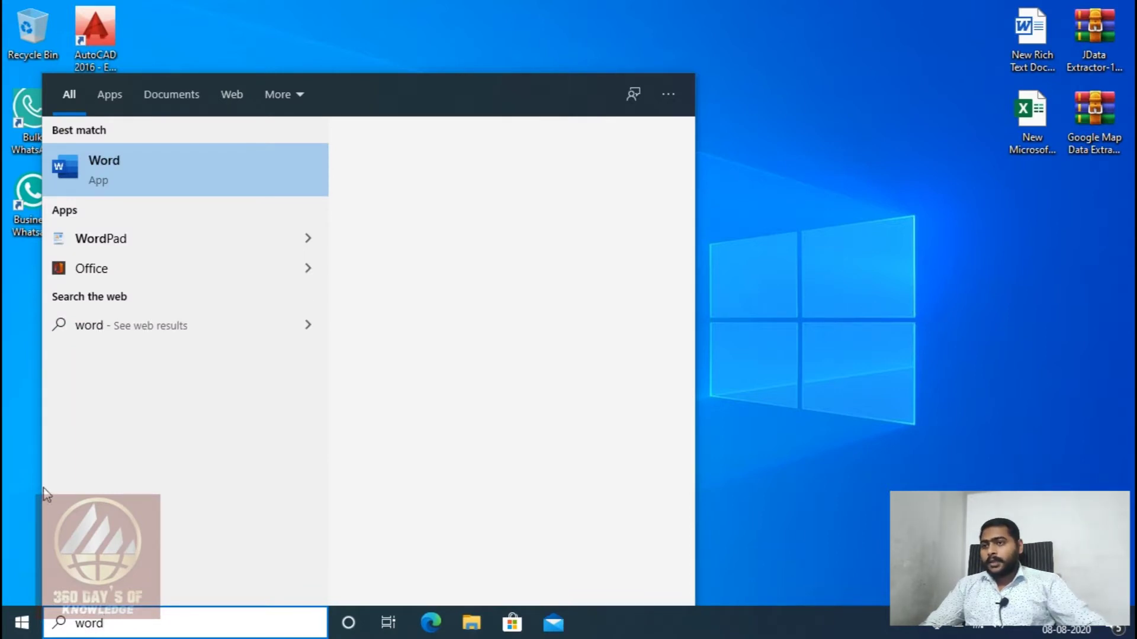
click(113, 174)
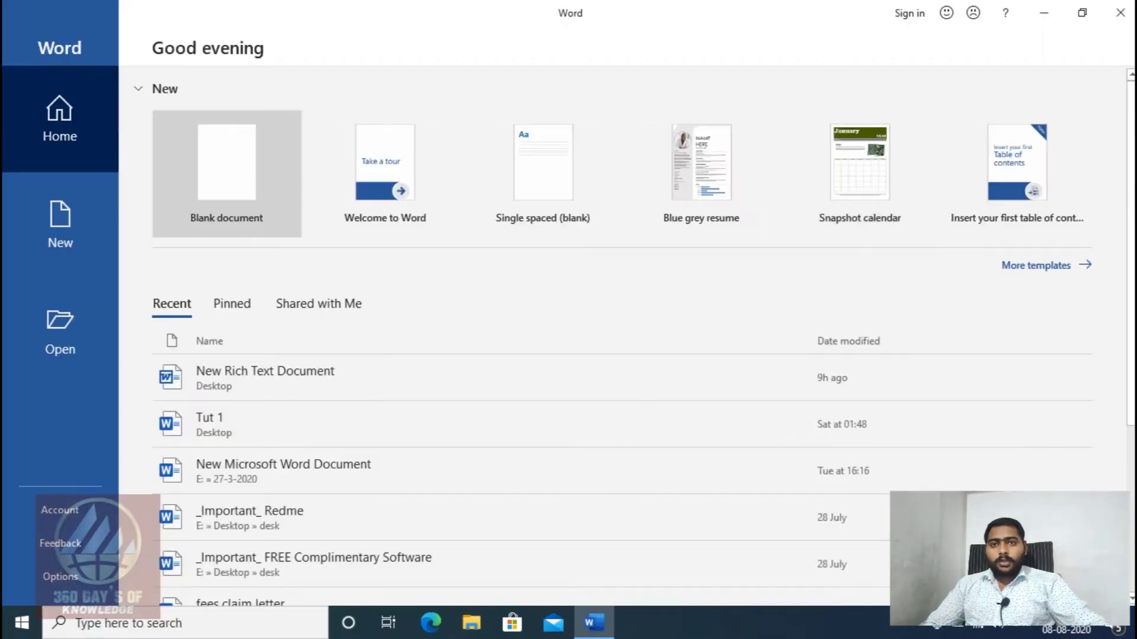
click(1121, 13)
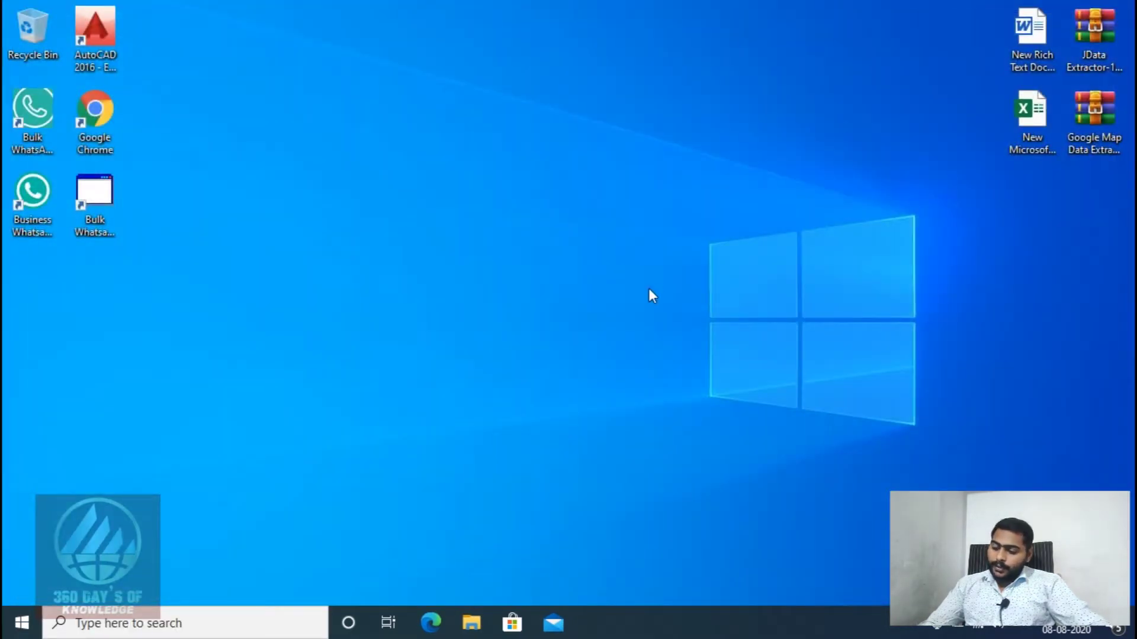
Launch Word by running 'winword' from the Win+R Run dialog
key(super+r)
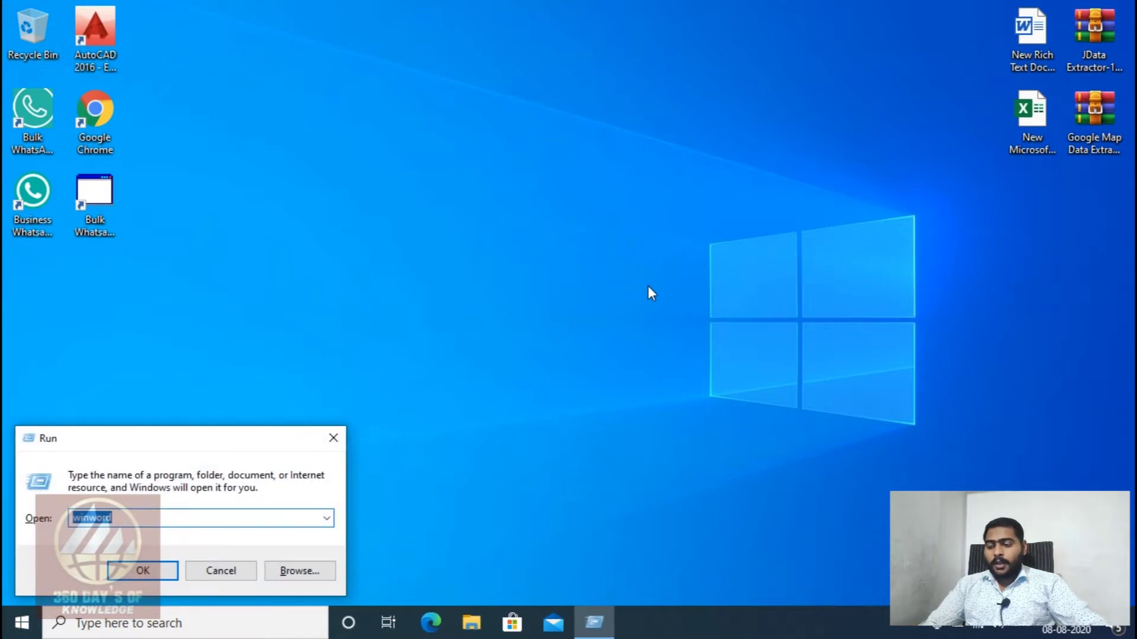
mouse_move(184, 448)
mouse_down()
mouse_move(409, 321)
mouse_move(475, 199)
mouse_up()
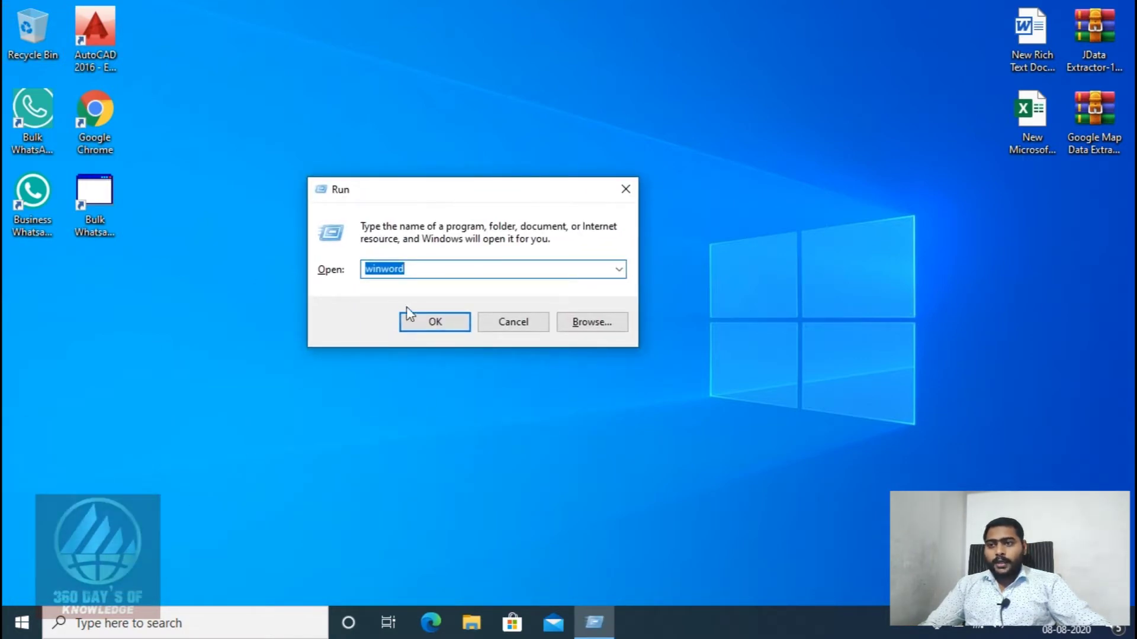
double_click(416, 268)
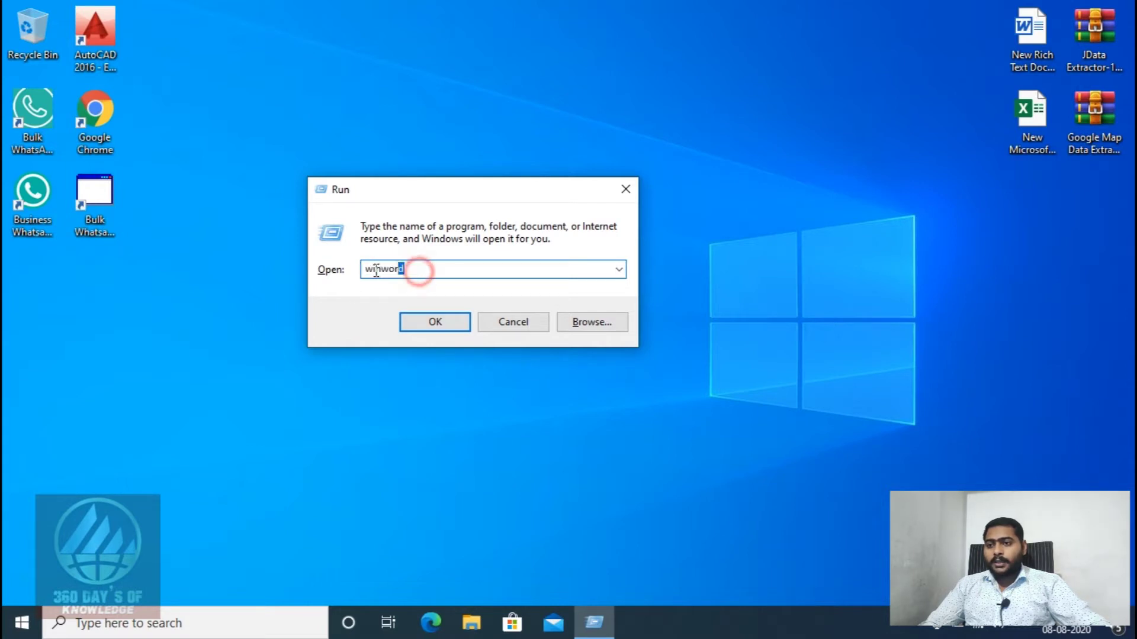
text(winword)
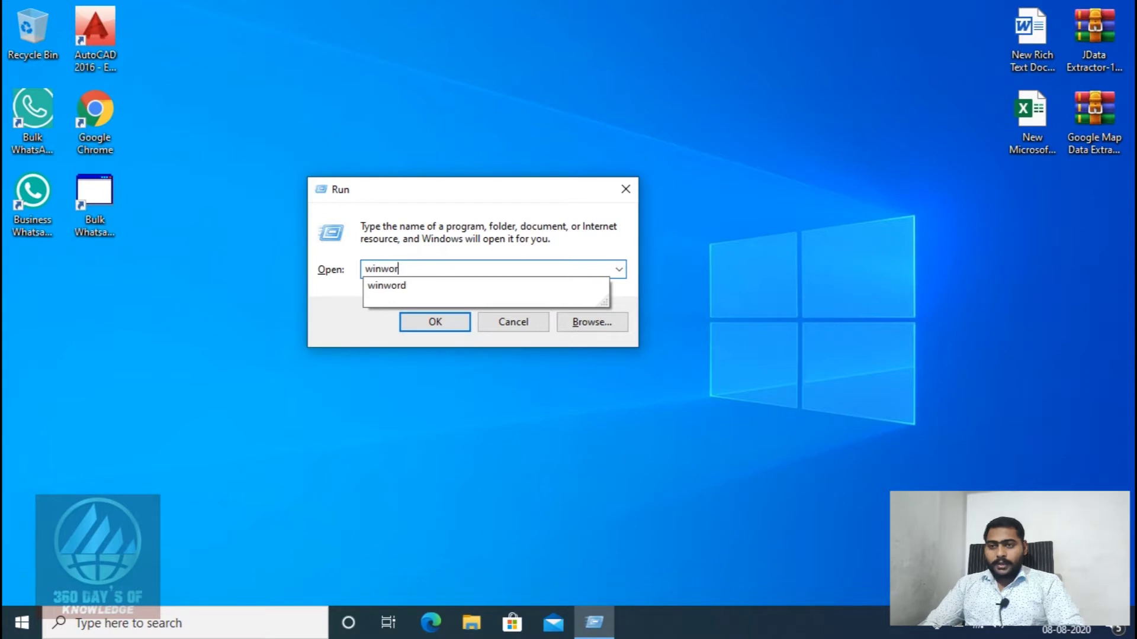
click(406, 284)
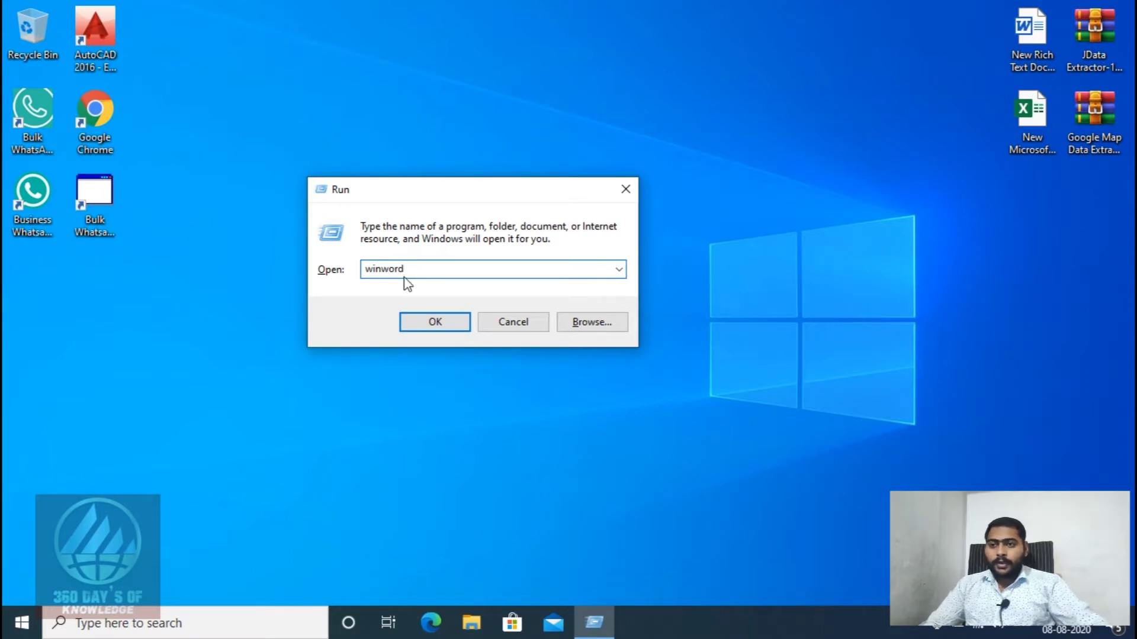
click(432, 331)
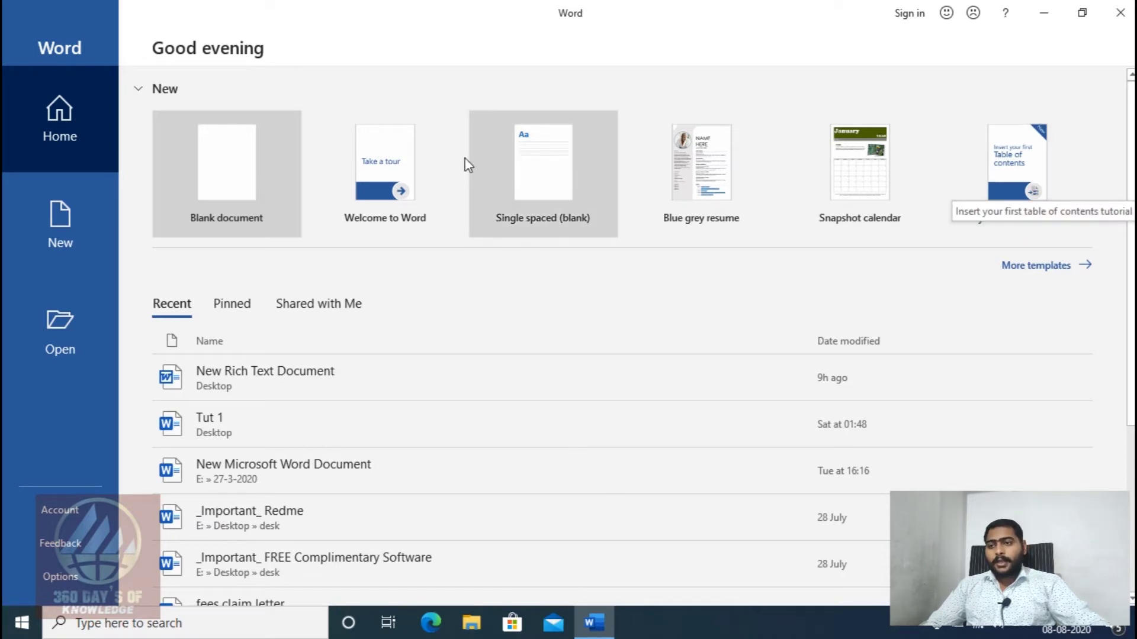
Create a blank document (Document1) and bring up the File backstage
click(245, 170)
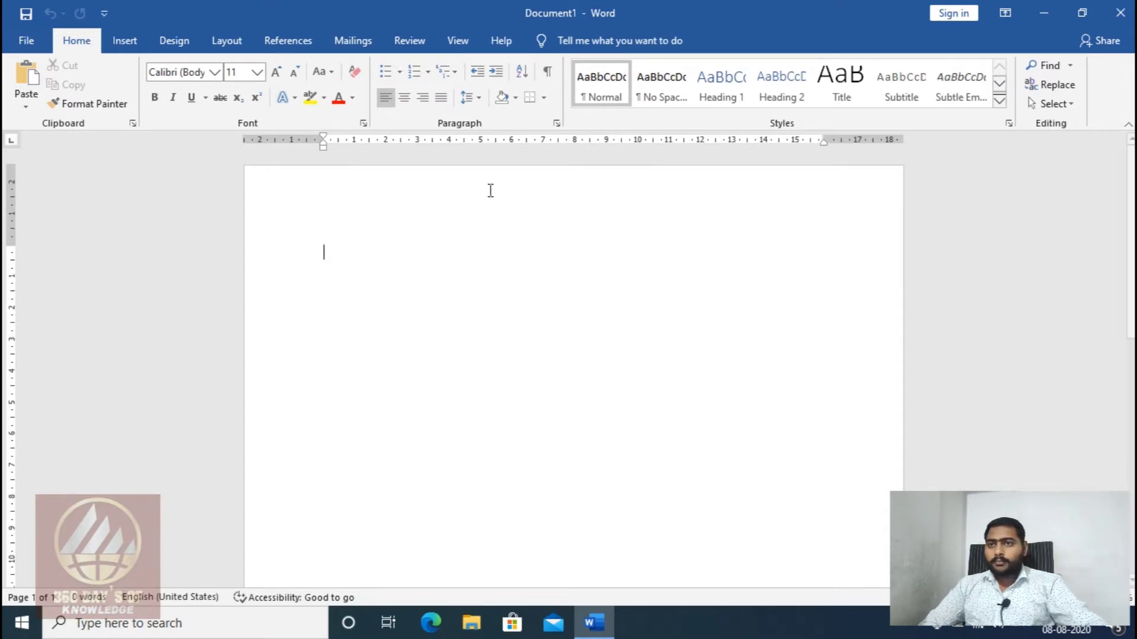
click(26, 40)
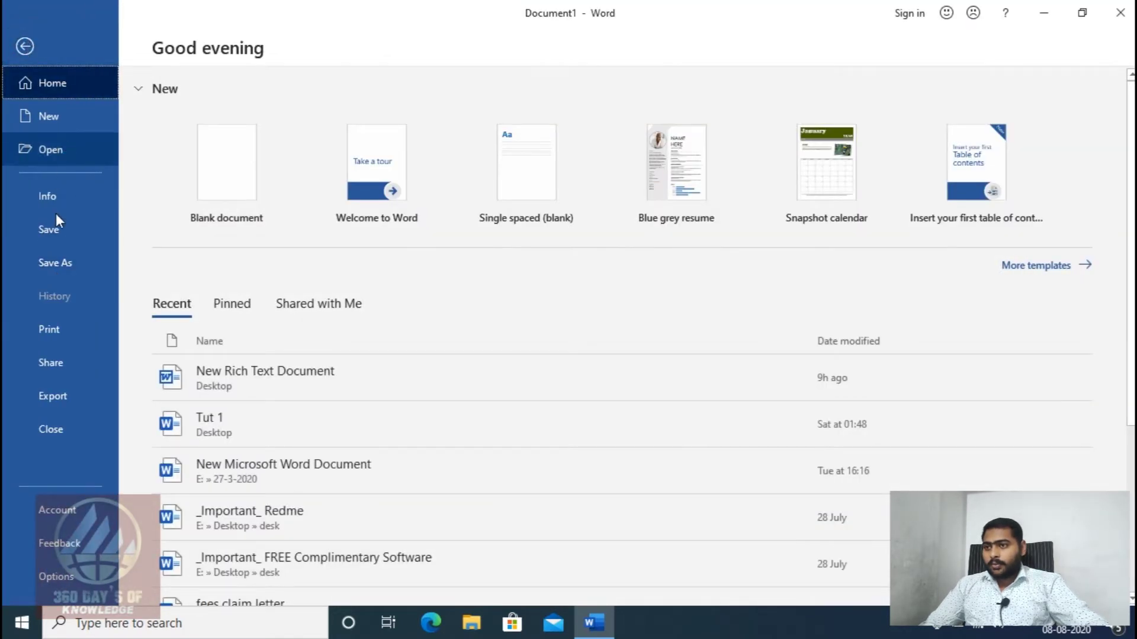
Save the blank document to the Desktop as 'tut 1' through Save As
click(54, 233)
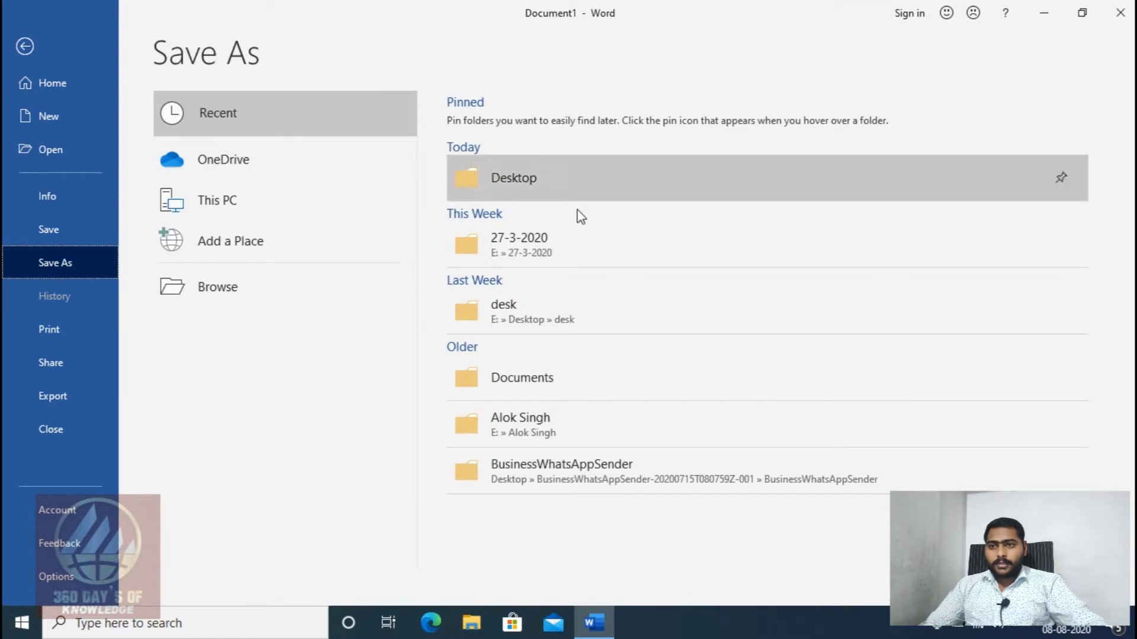
key(F12)
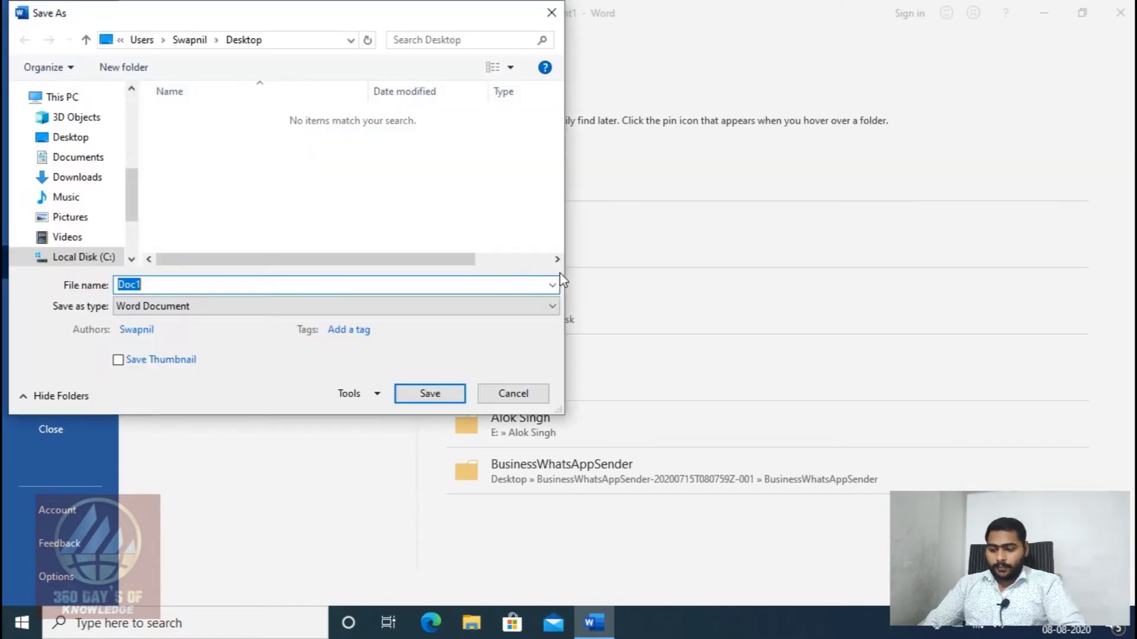
text(tut 1)
click(438, 393)
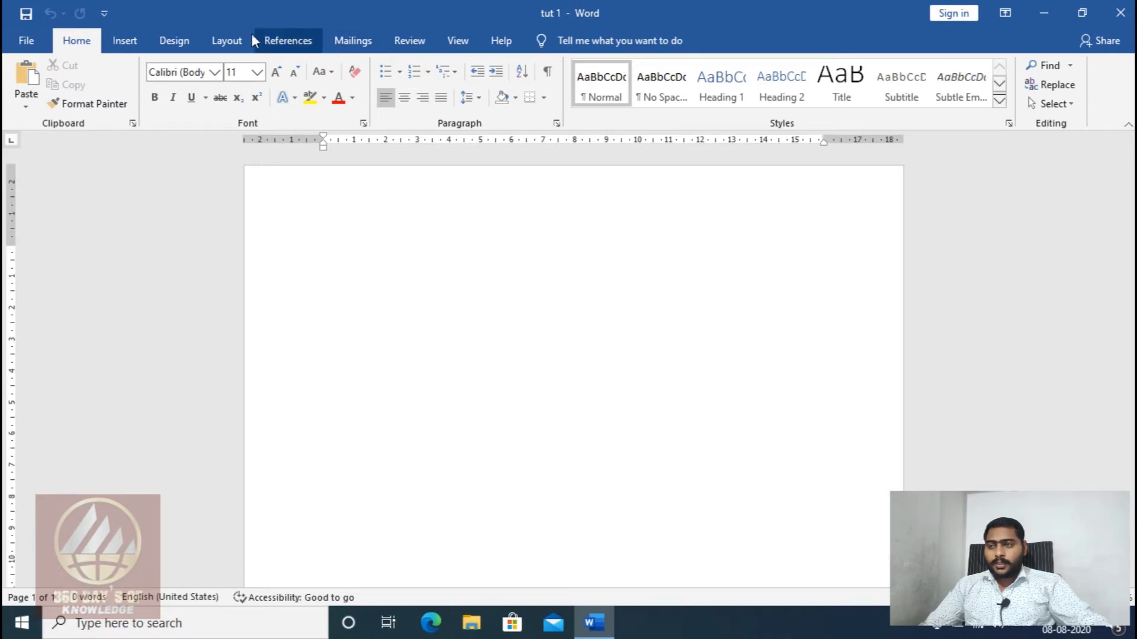
click(78, 41)
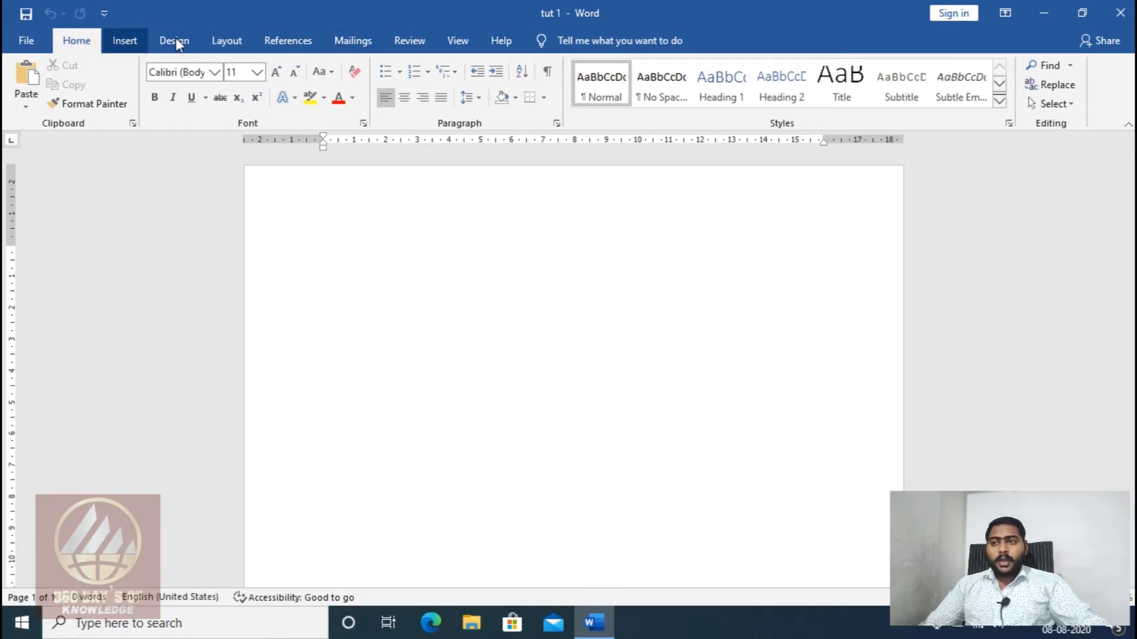
click(68, 41)
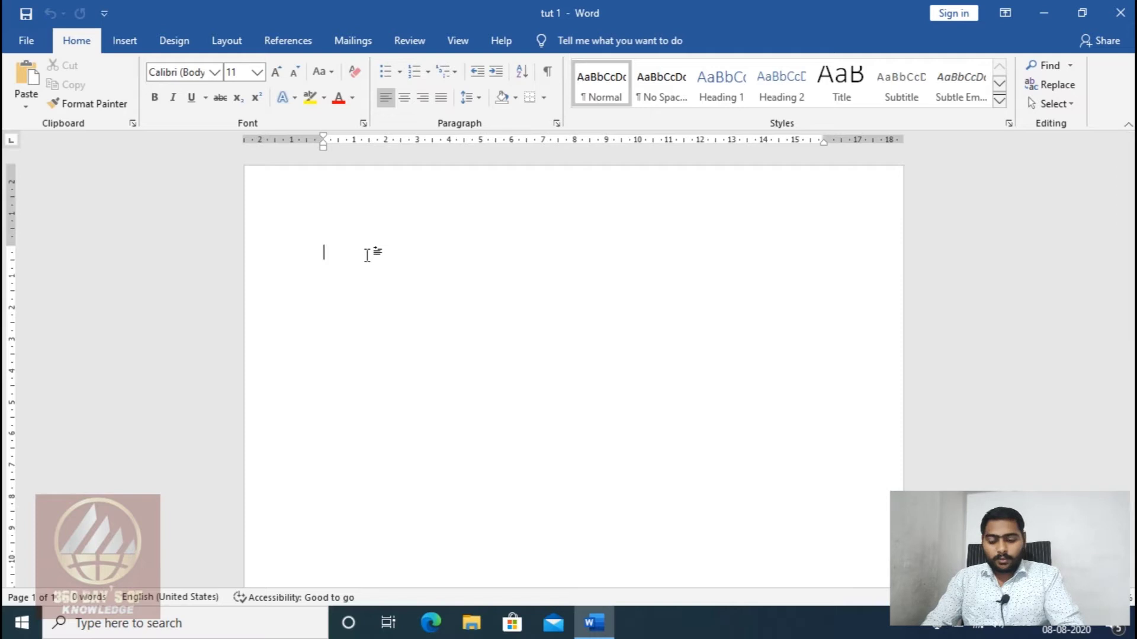
Type '.docx' and 'Document 1' on separate lines
text(.docx)
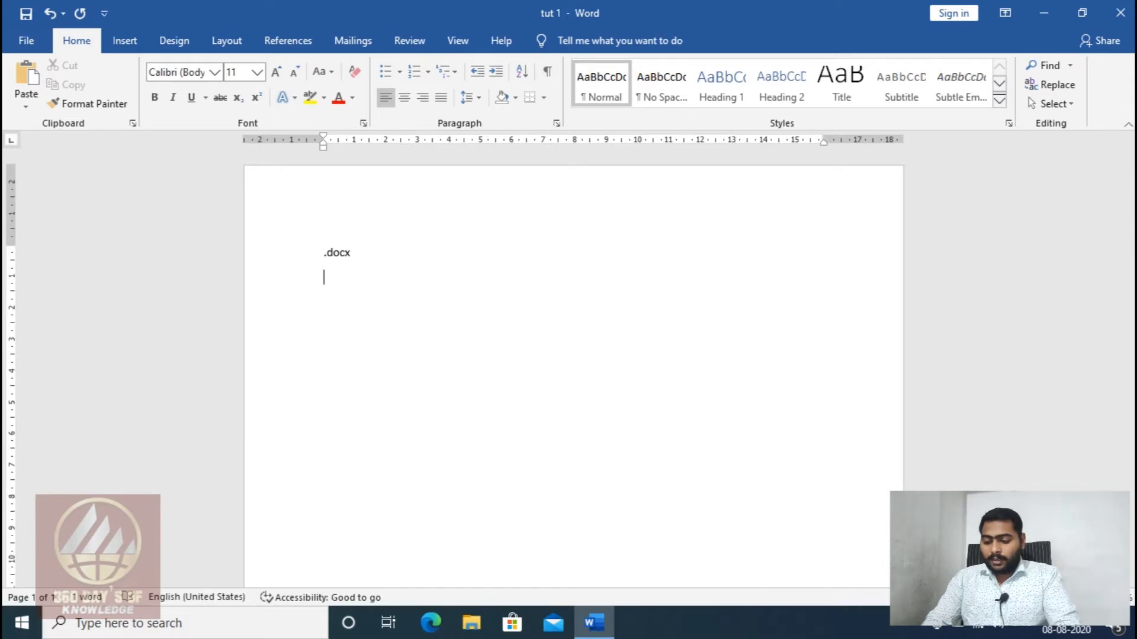
text(document)
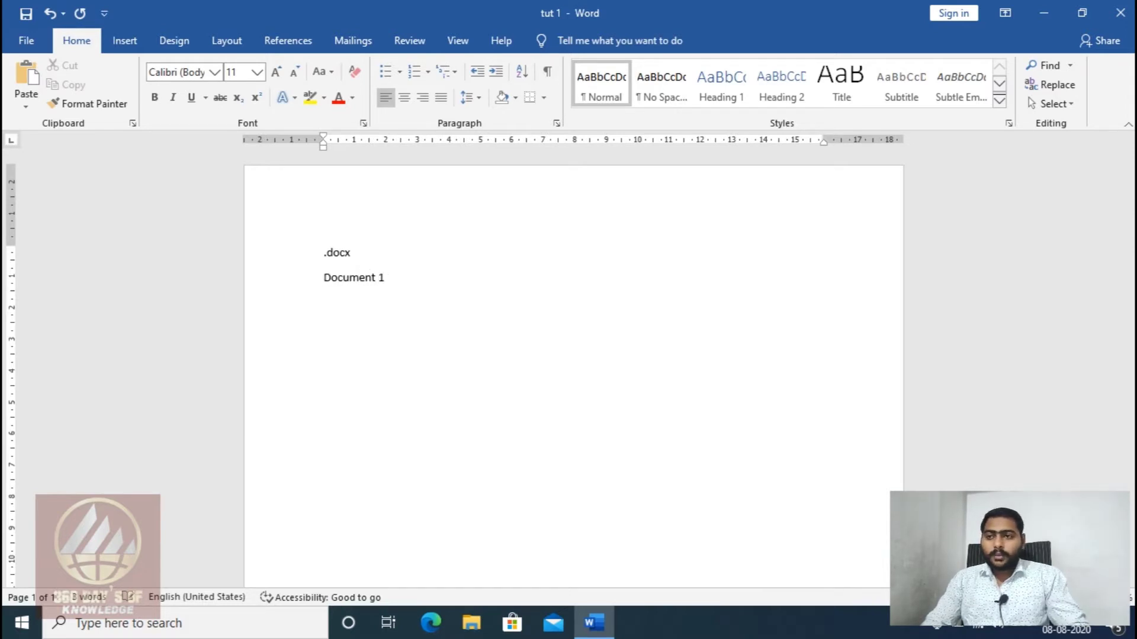
key(Return)
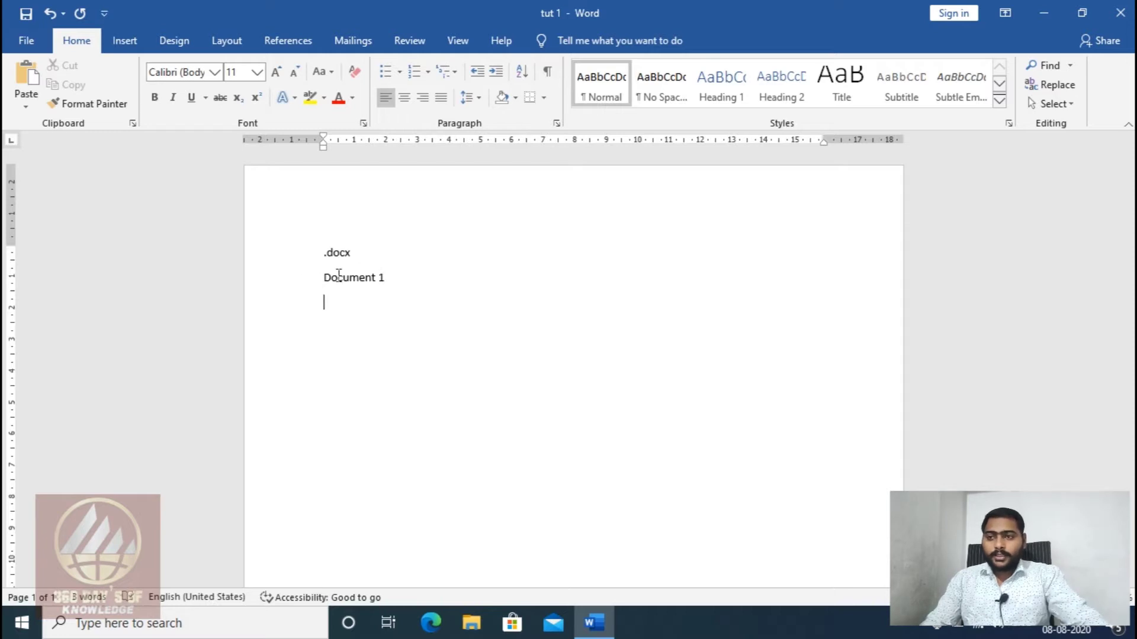
Select both the '.docx' and 'Document 1' lines and delete them
click(317, 249)
drag(316, 248, 370, 256)
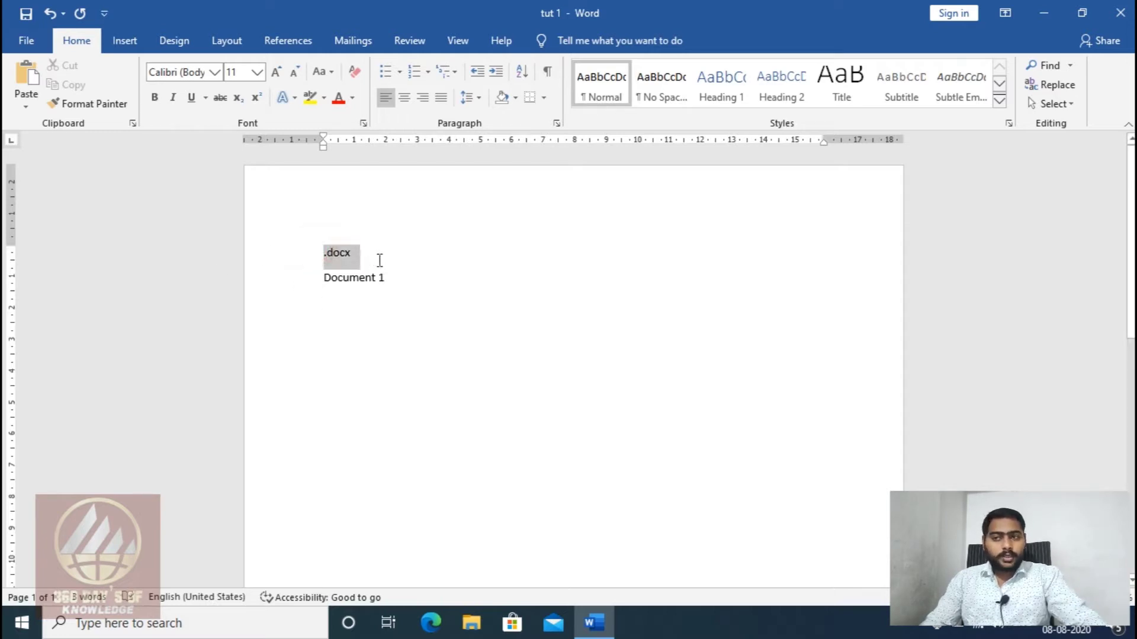
shift+click(418, 316)
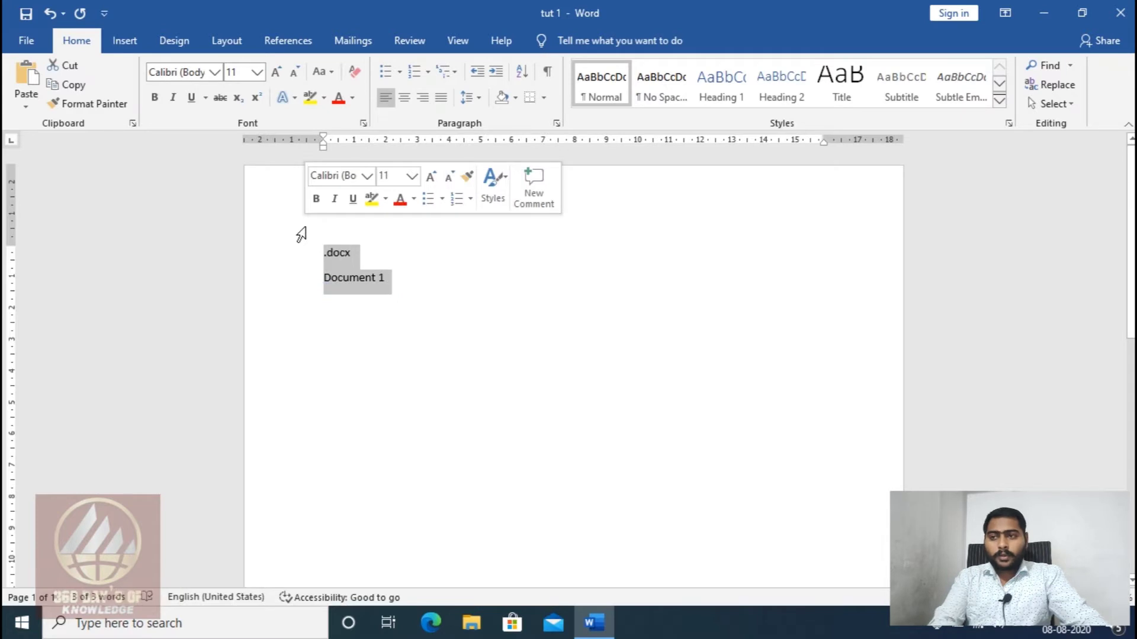
key(Delete)
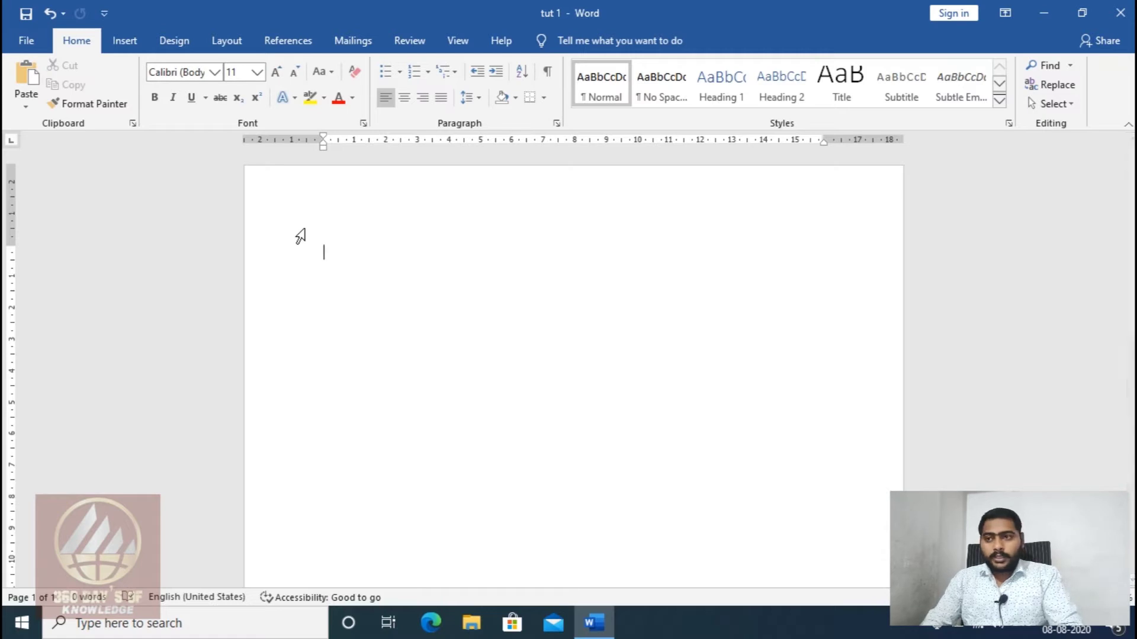
text(=rand)
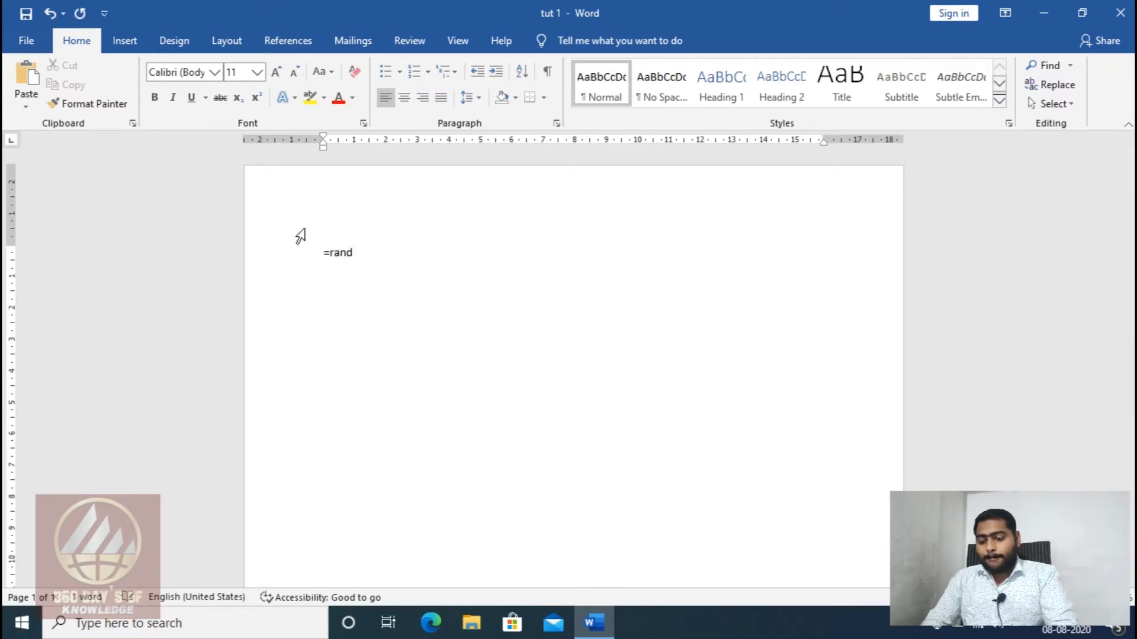
Generate sample text with =rand() and delete the resulting paragraphs
text(()
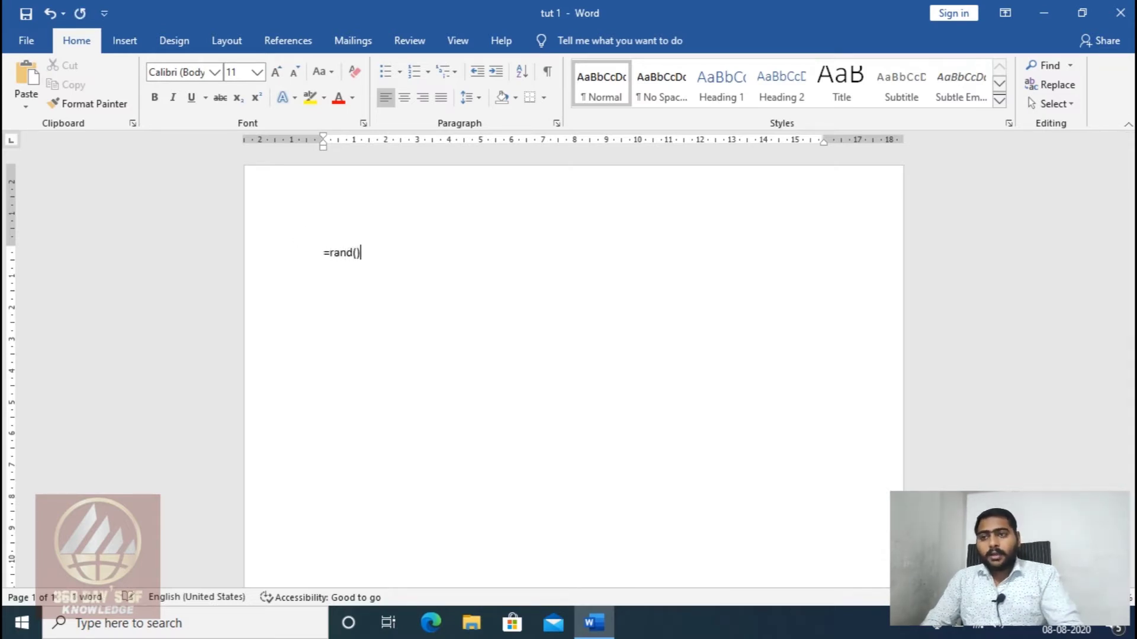
key(Return)
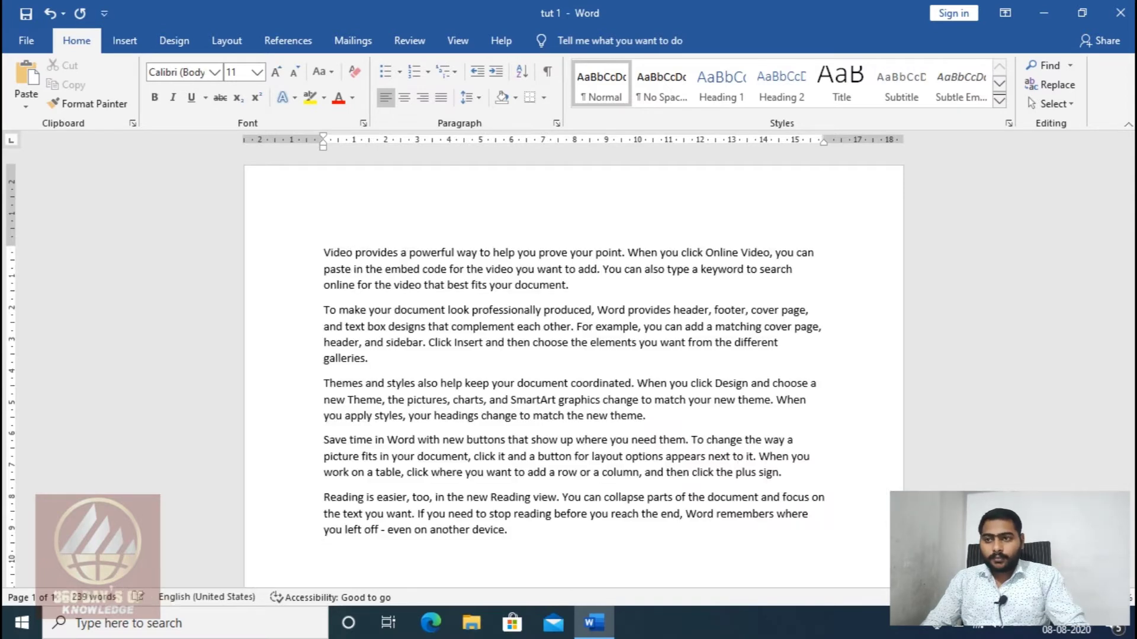
triple_click(301, 236)
key(Delete)
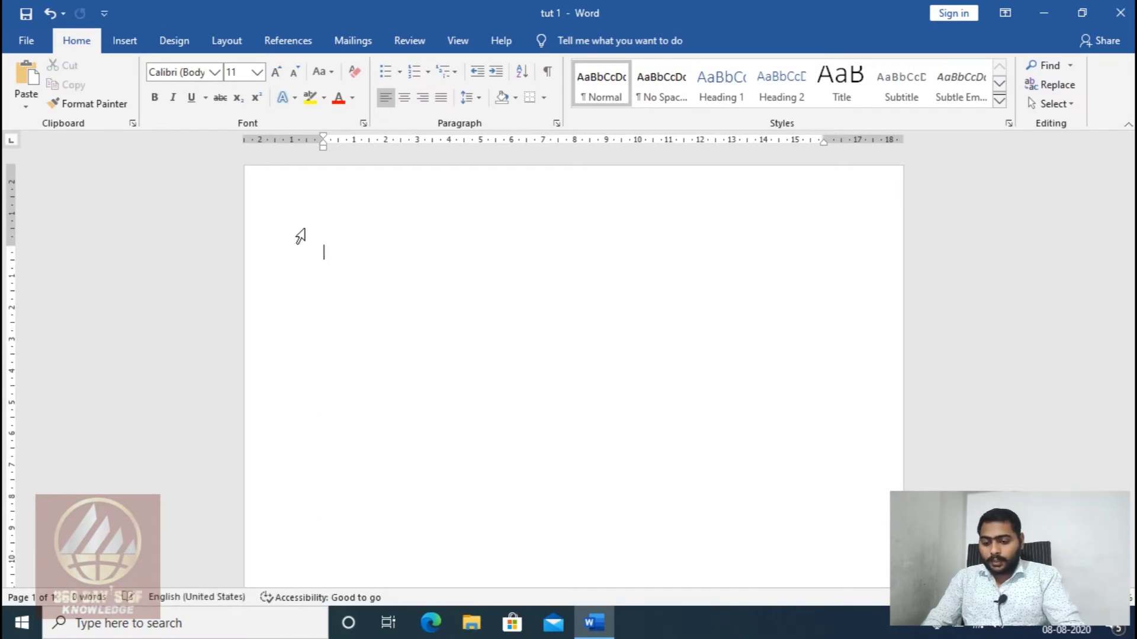
Regenerate =rand() text, clear everything, then generate ten paragraphs with =rand(10)
text(=rand)
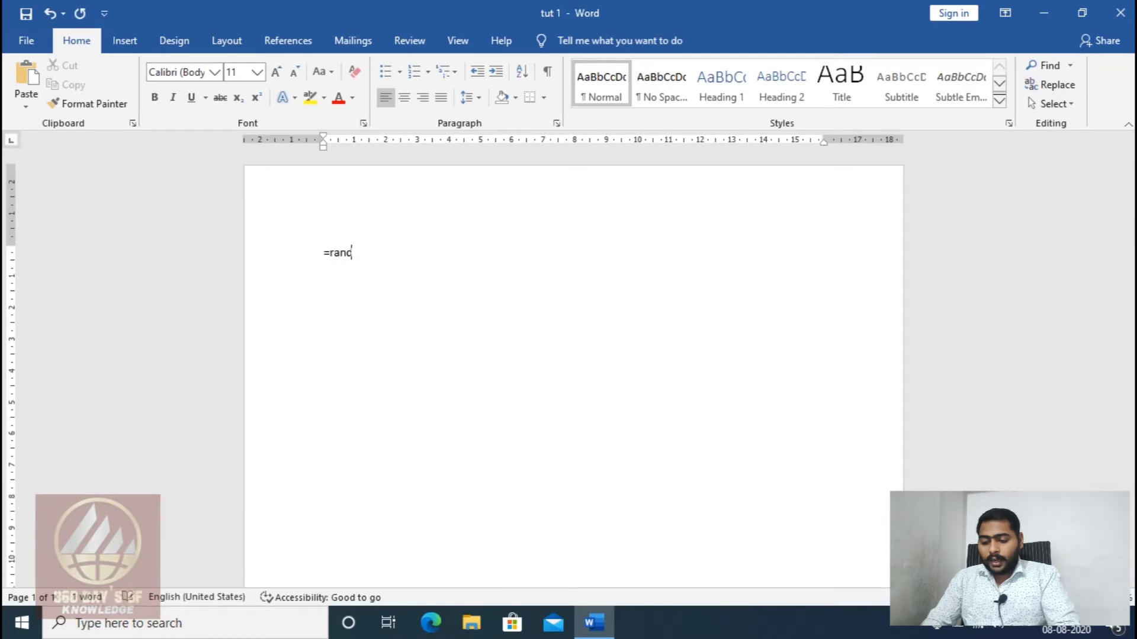
text((1)
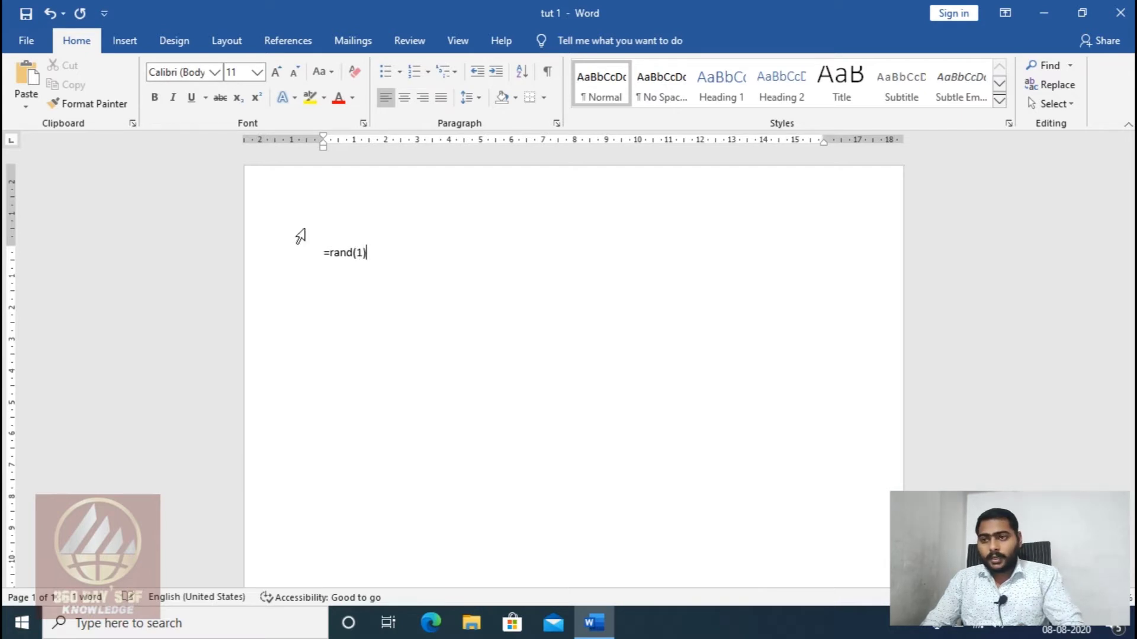
key(Return)
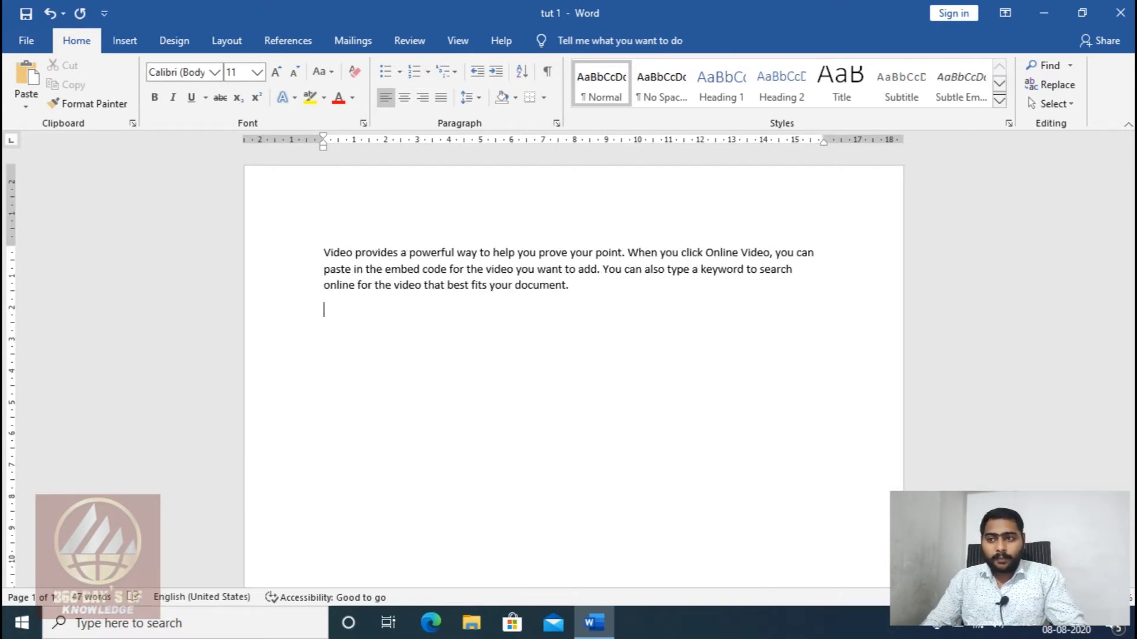
key(ctrl+a)
key(Delete)
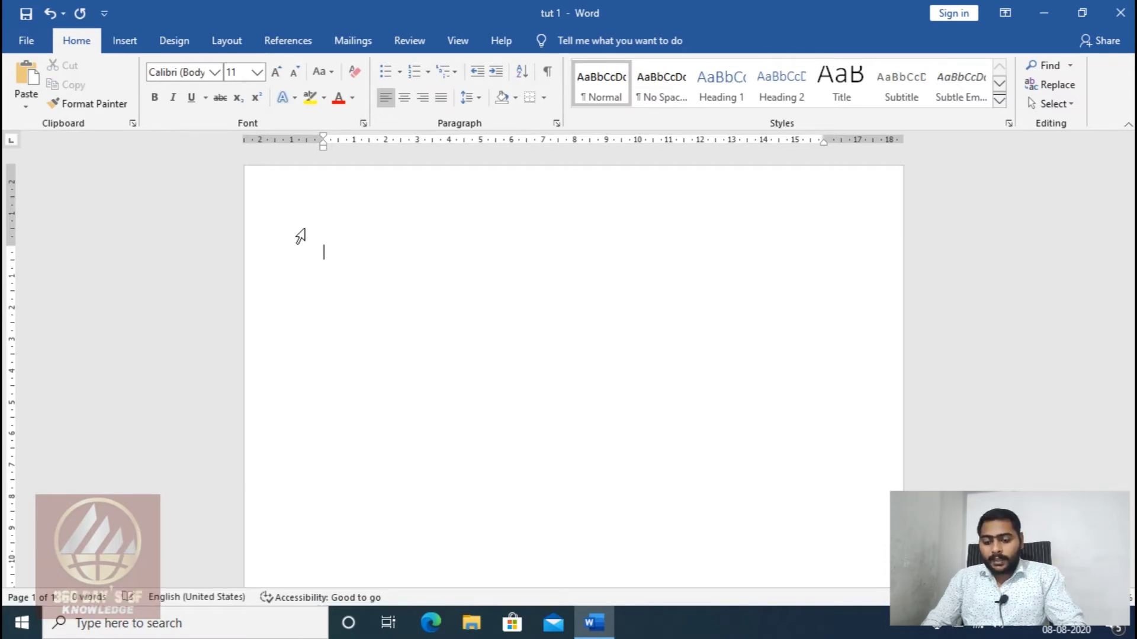
text(=rand)
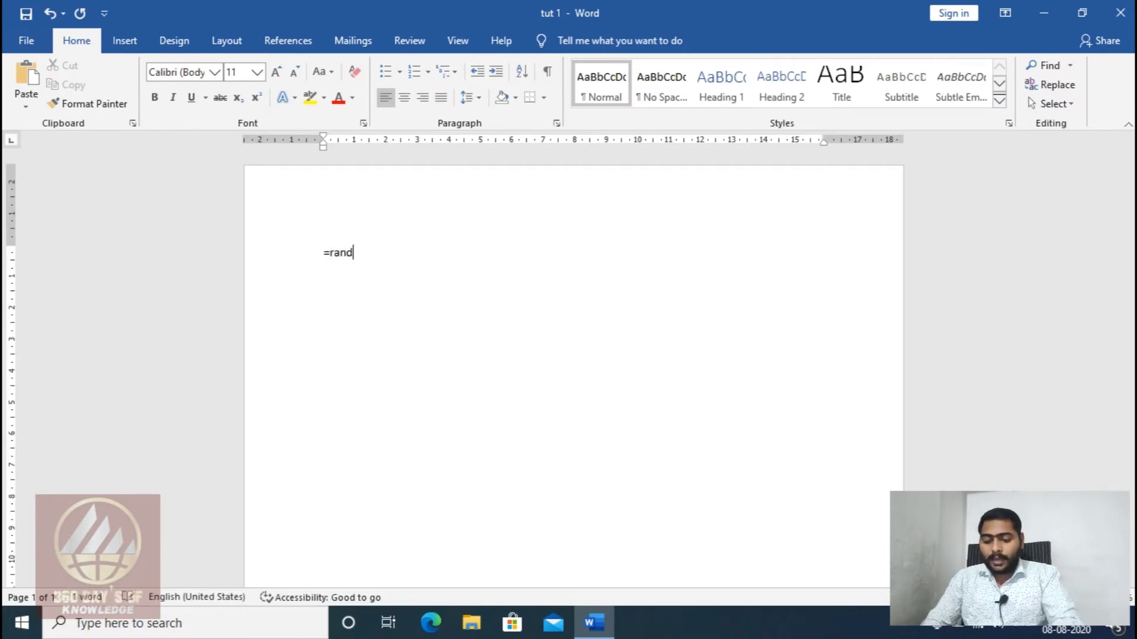
text((10))
key(Return)
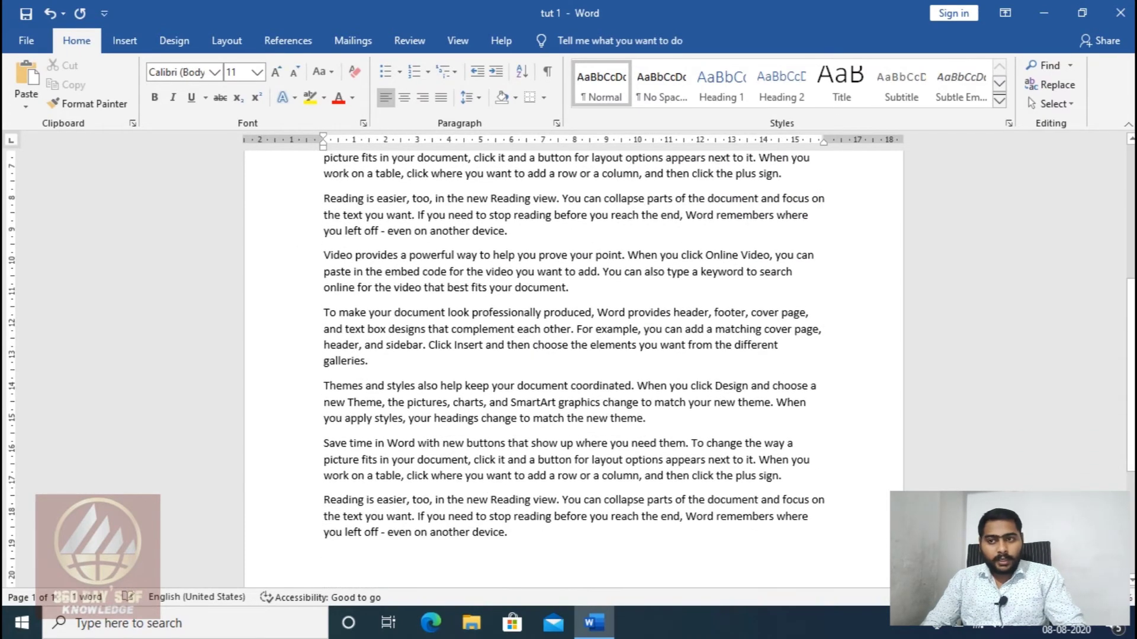
scroll(679, 341, up, 5)
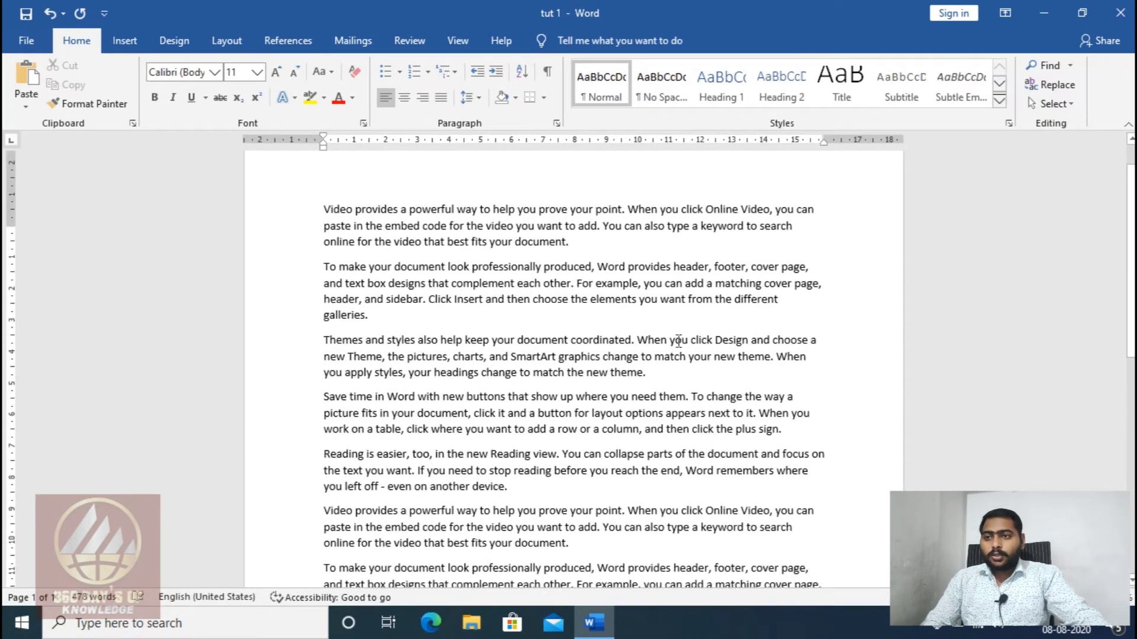
scroll(678, 341, up, 2)
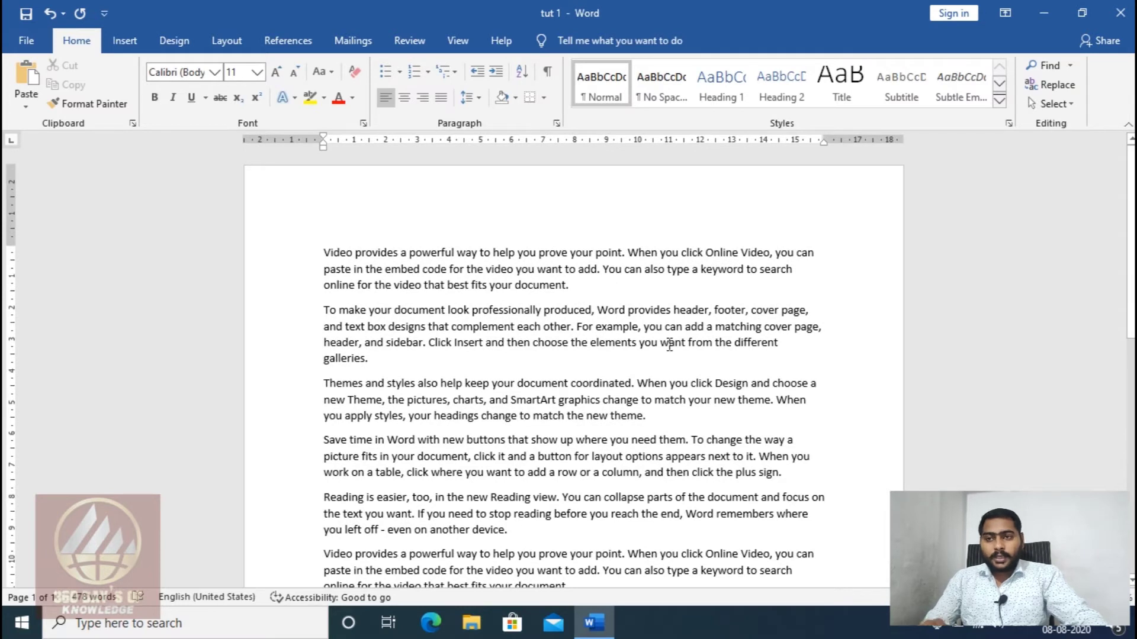
drag(324, 247, 570, 280)
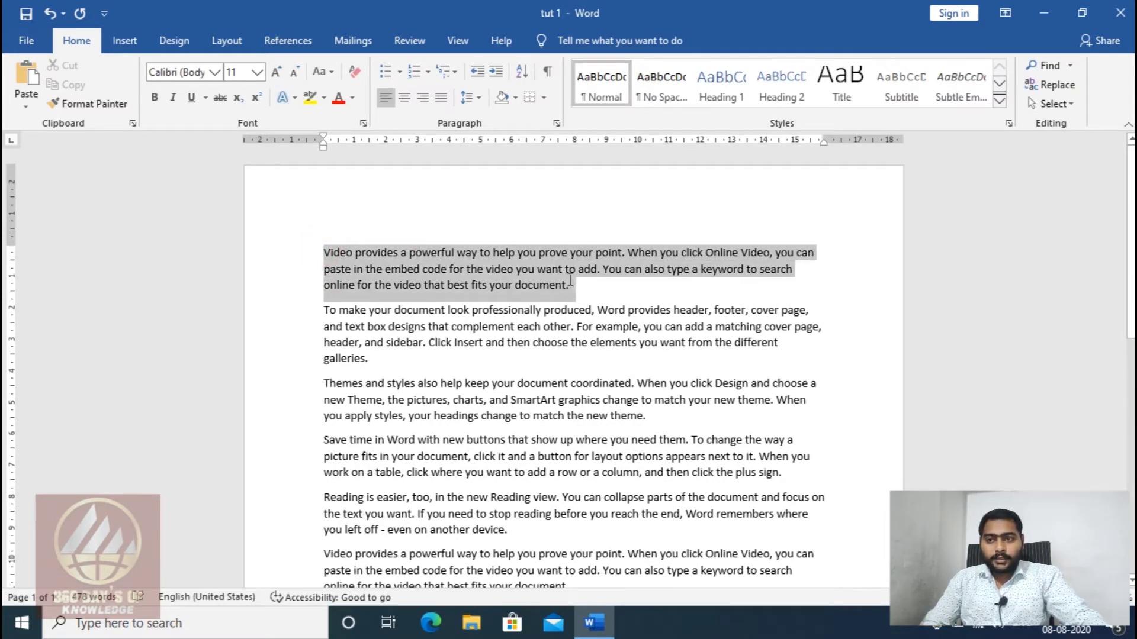
click(519, 323)
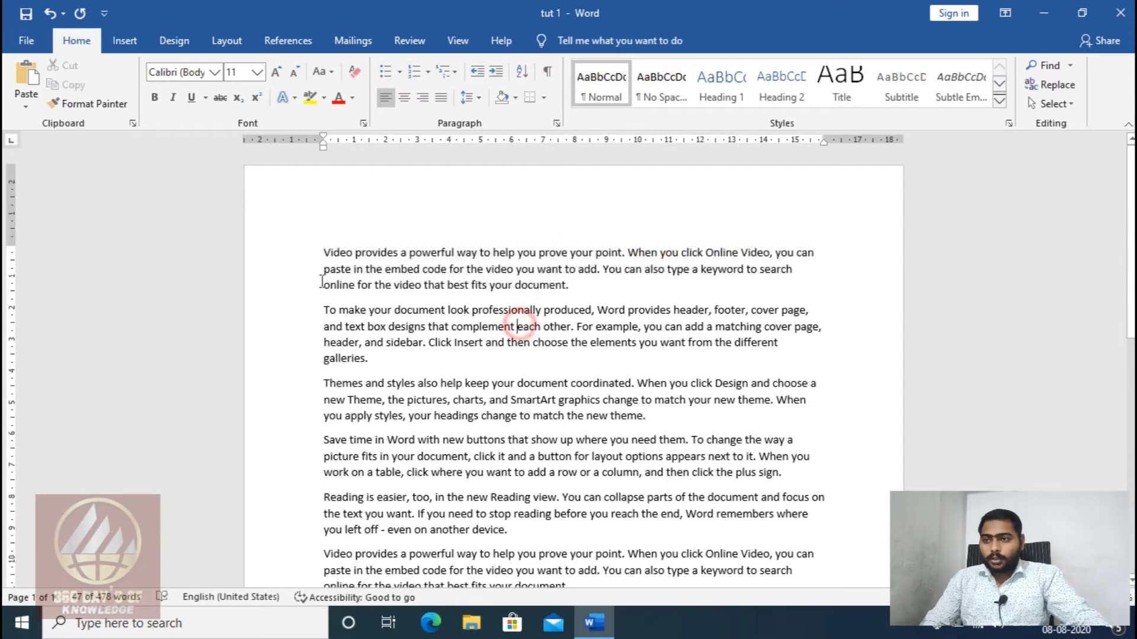
double_click(340, 253)
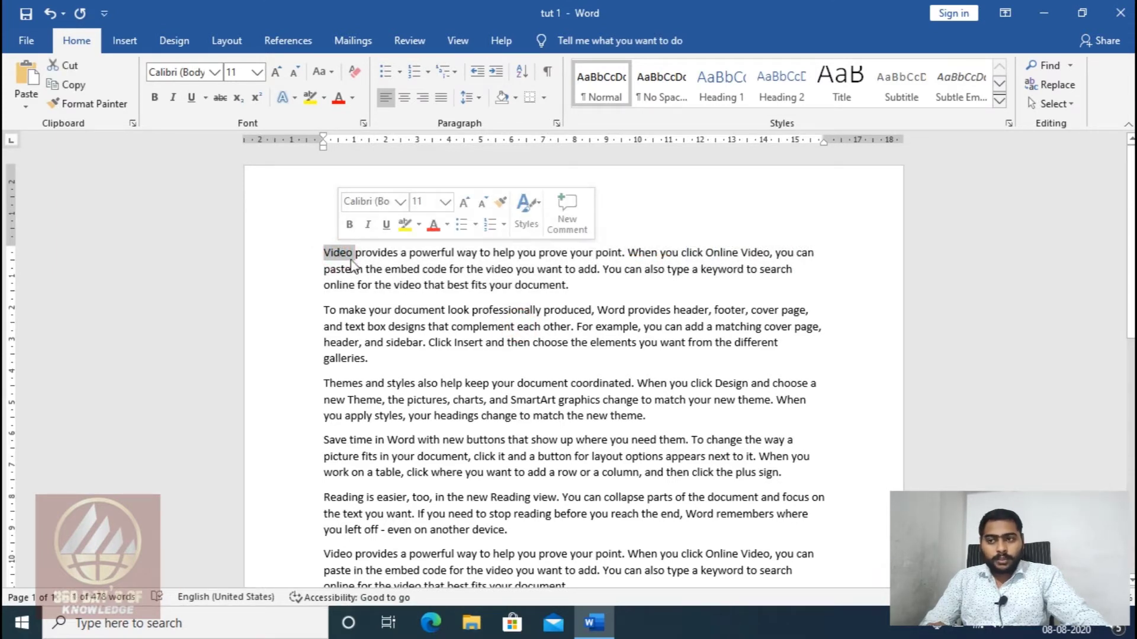
click(367, 285)
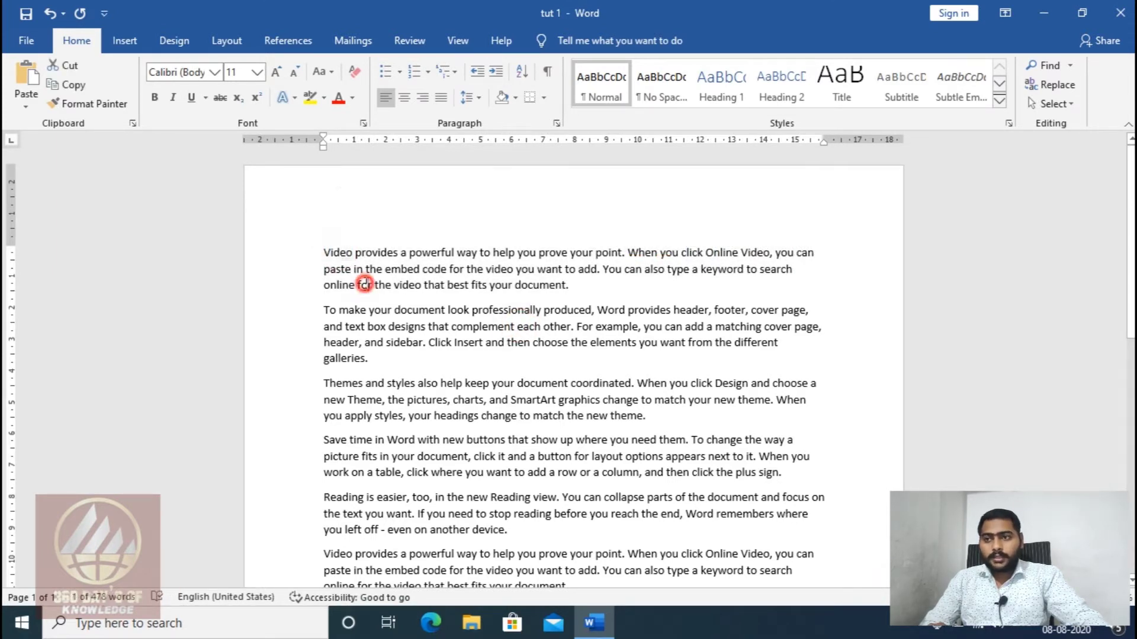
triple_click(341, 254)
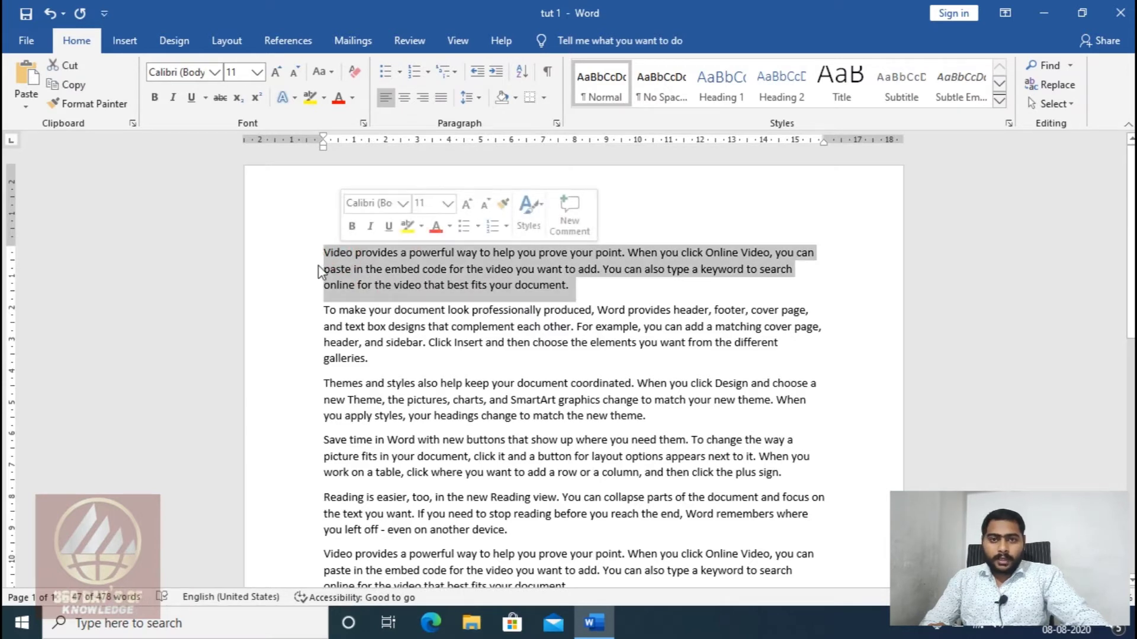
click(381, 310)
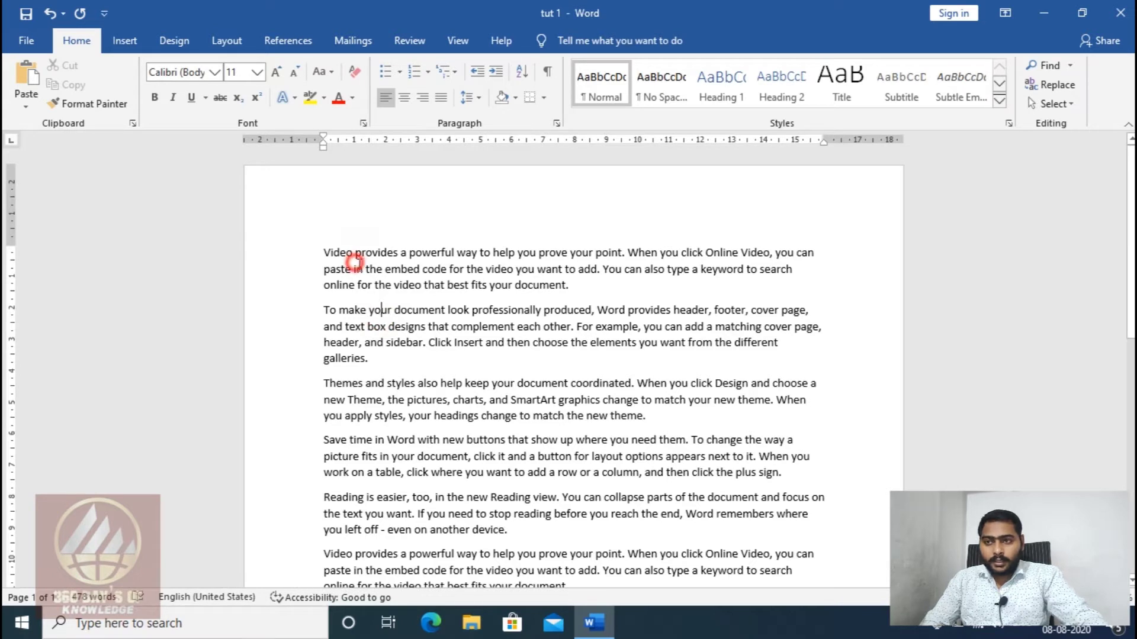
drag(354, 269, 508, 295)
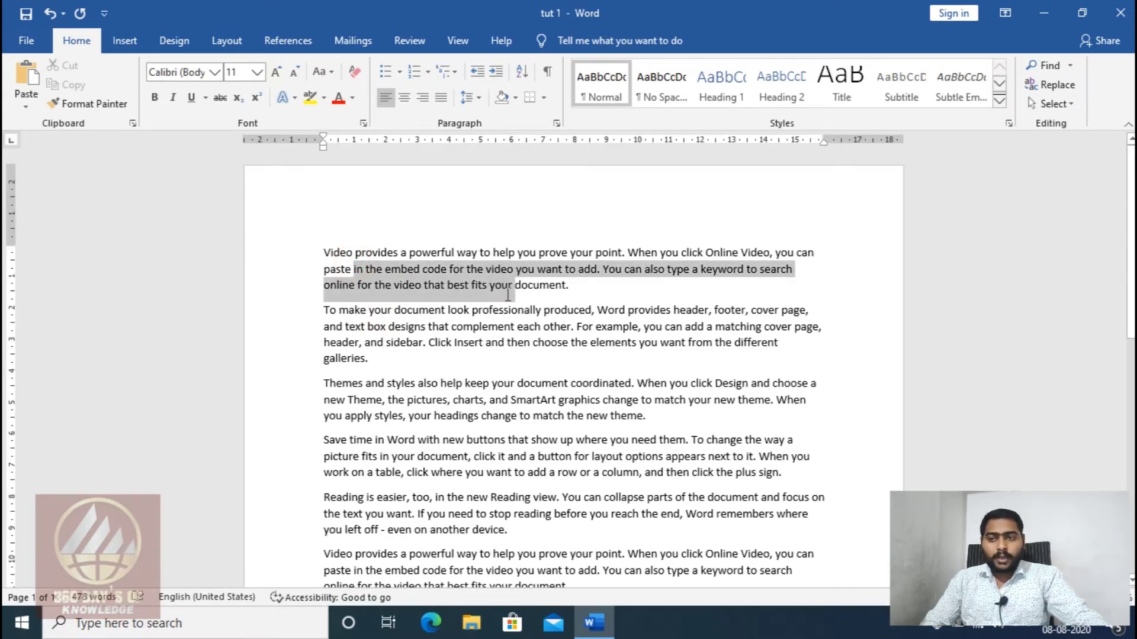
drag(507, 294, 515, 343)
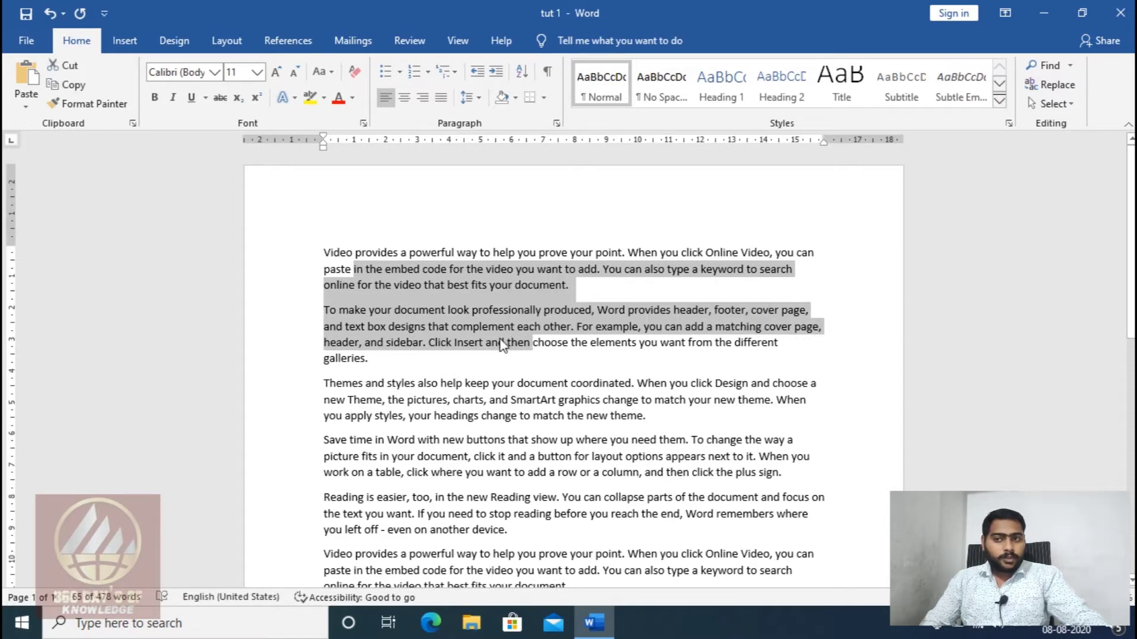
click(502, 344)
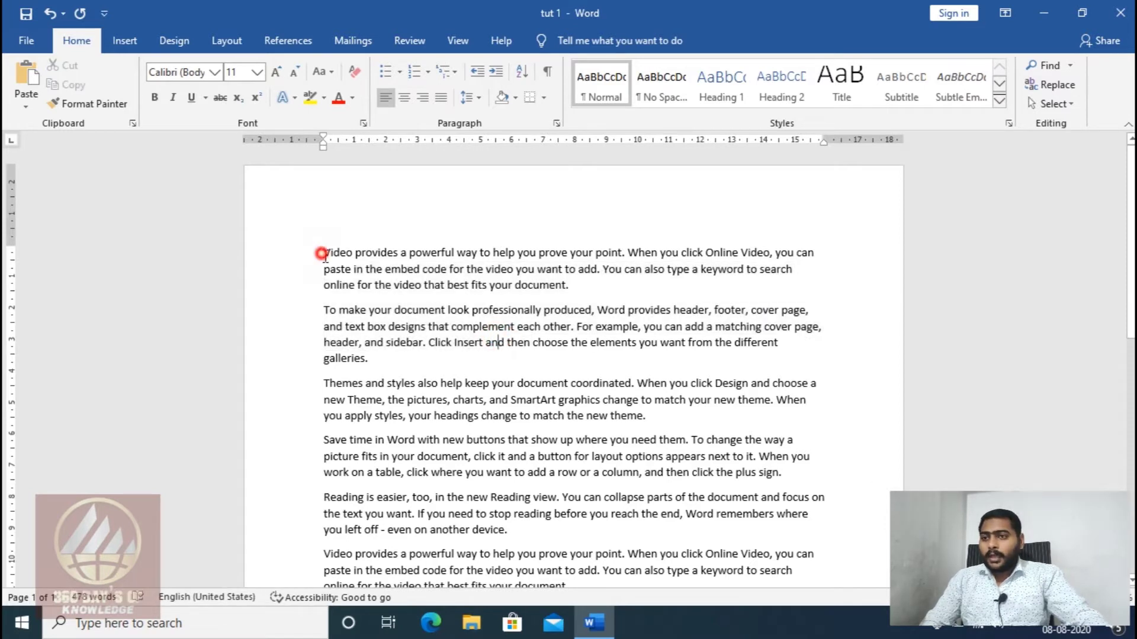
drag(323, 252, 561, 285)
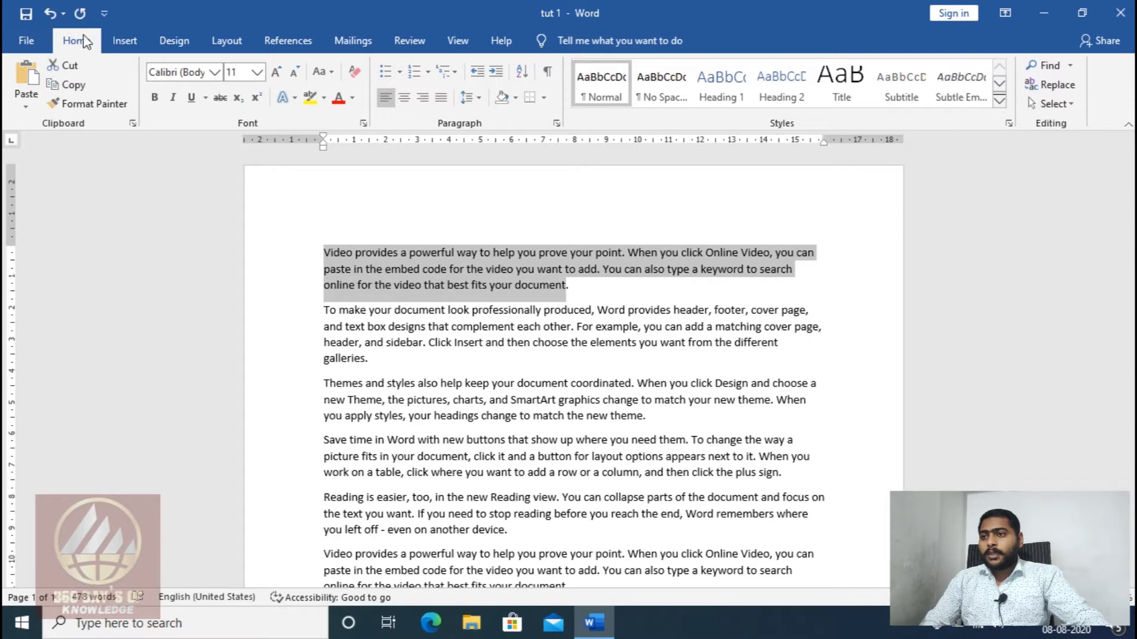
Copy the word 'Video' from the opening paragraph
click(520, 283)
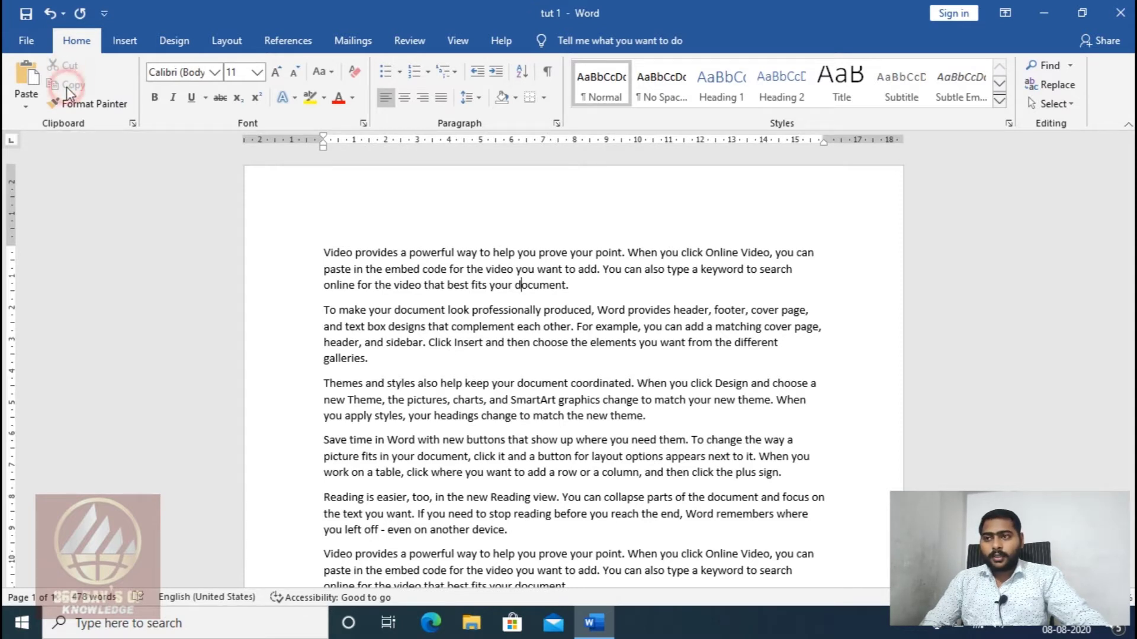
drag(323, 253, 352, 255)
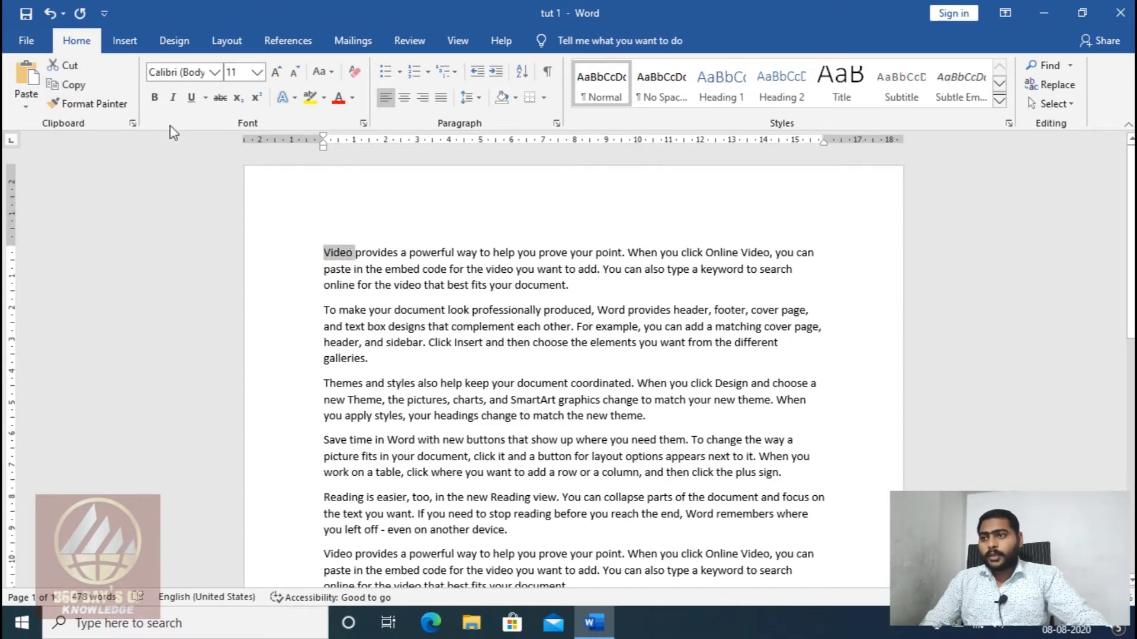
click(72, 85)
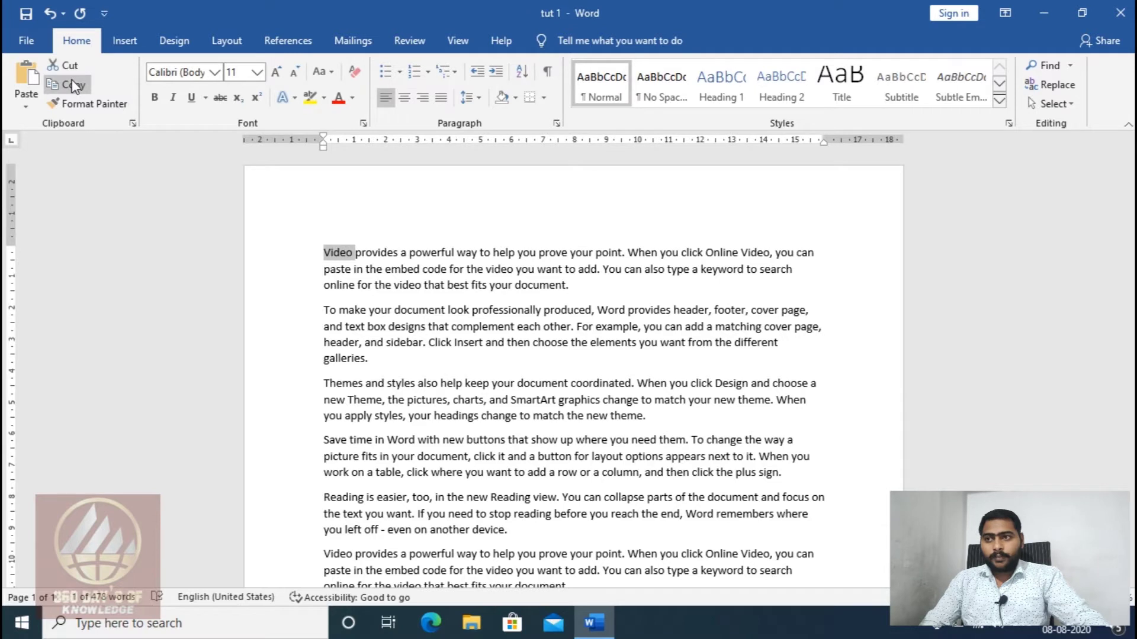
click(329, 253)
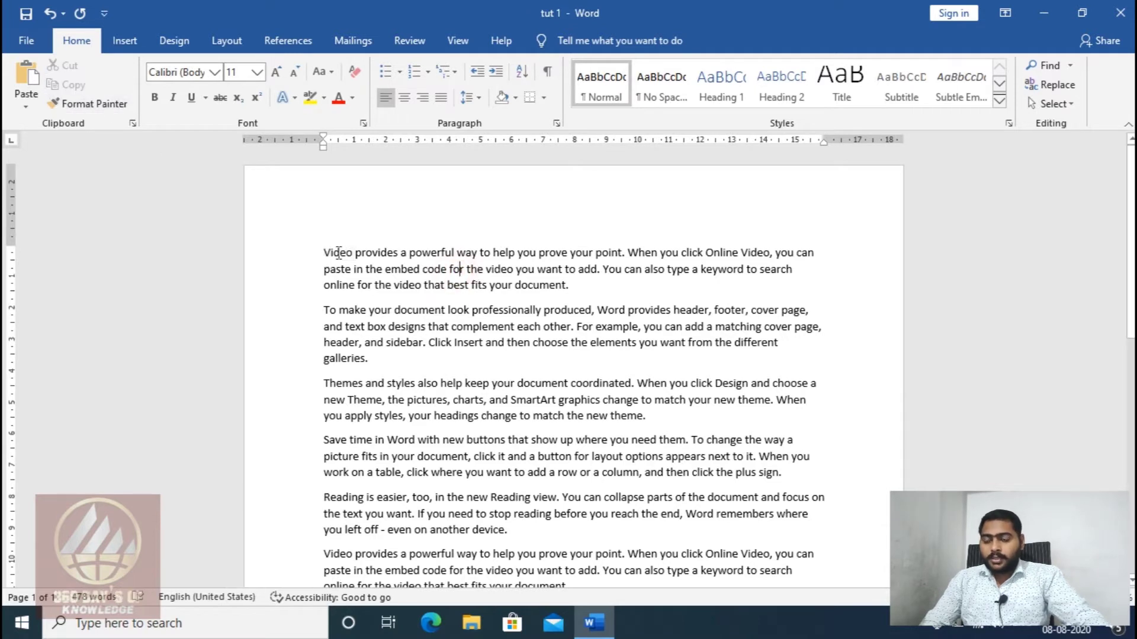
Cut the 'Video provides…' paragraph and paste three copies after the last paragraph
drag(328, 253, 583, 286)
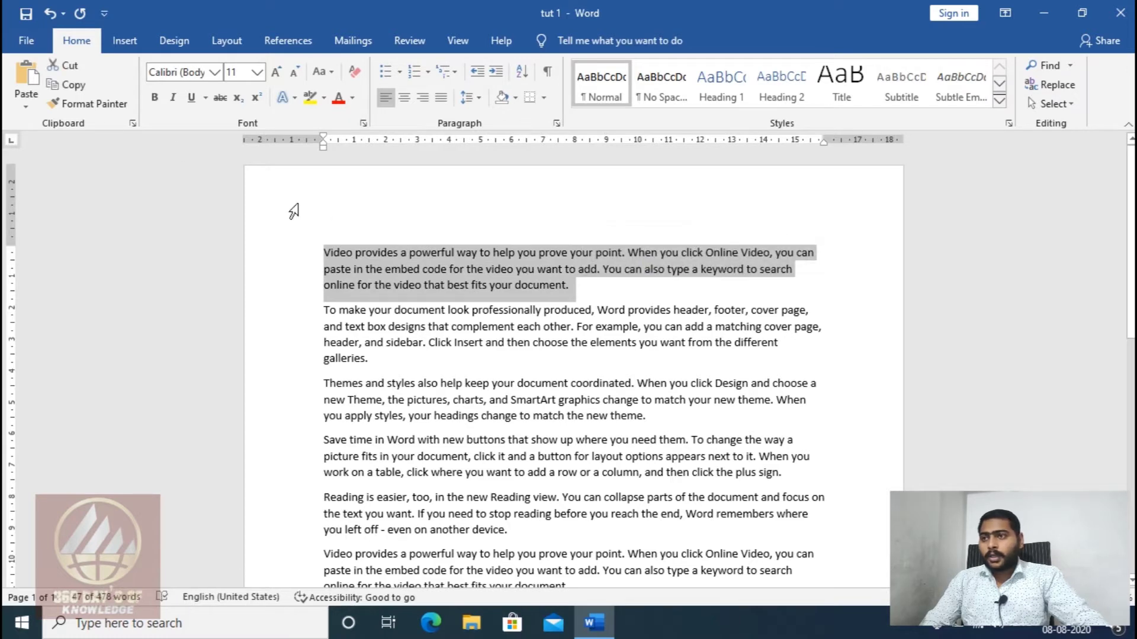
click(80, 75)
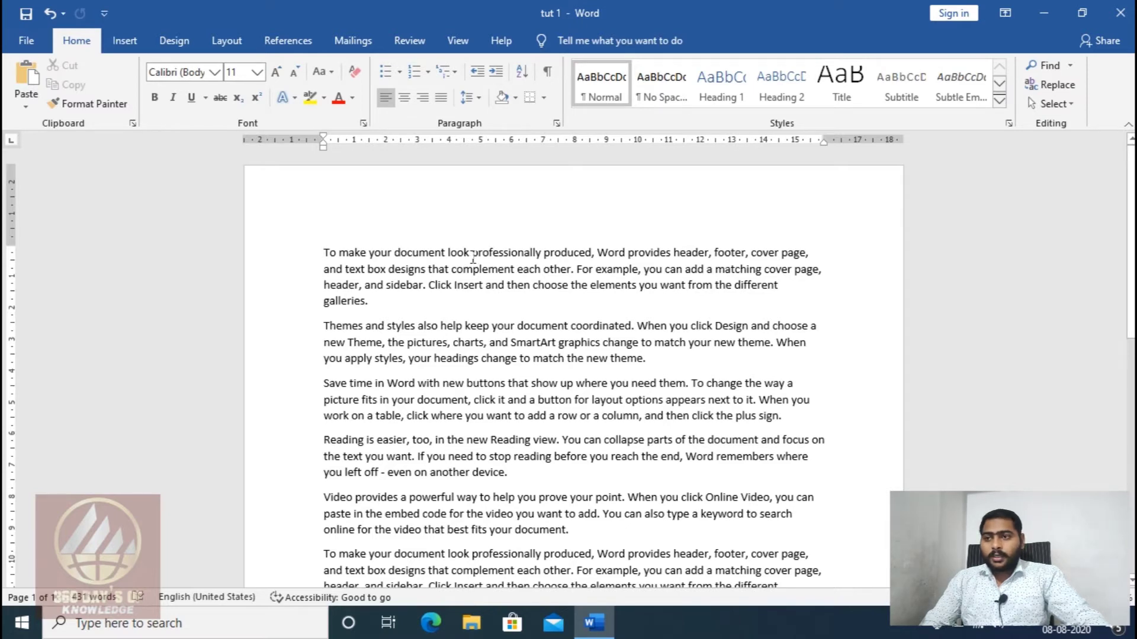
scroll(417, 235, down, 7)
scroll(383, 324, down, 1)
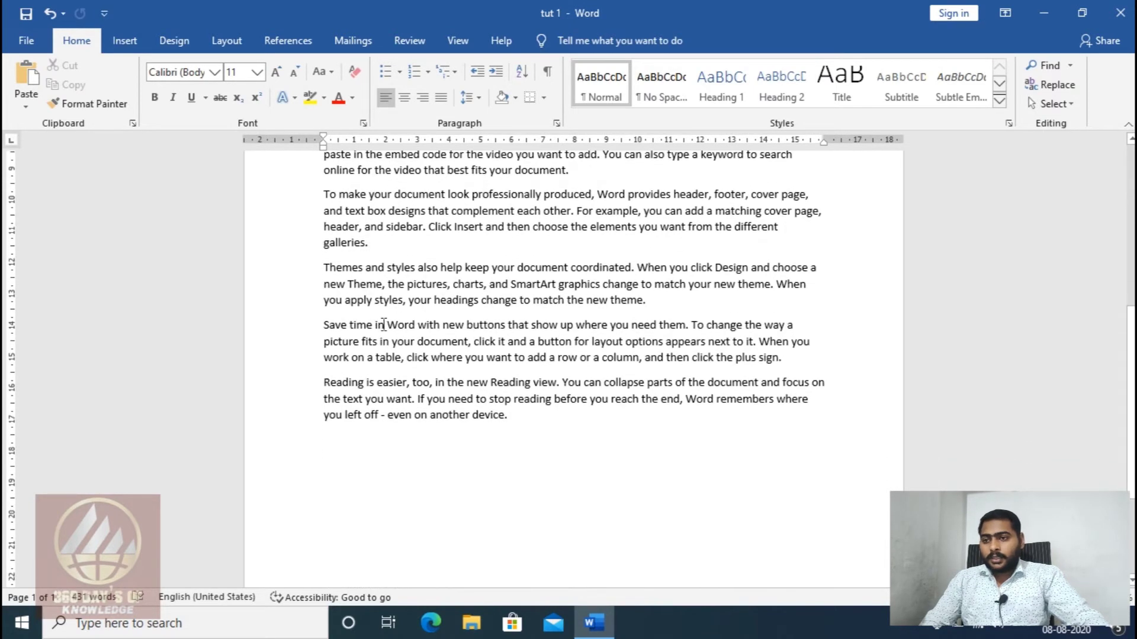
click(342, 476)
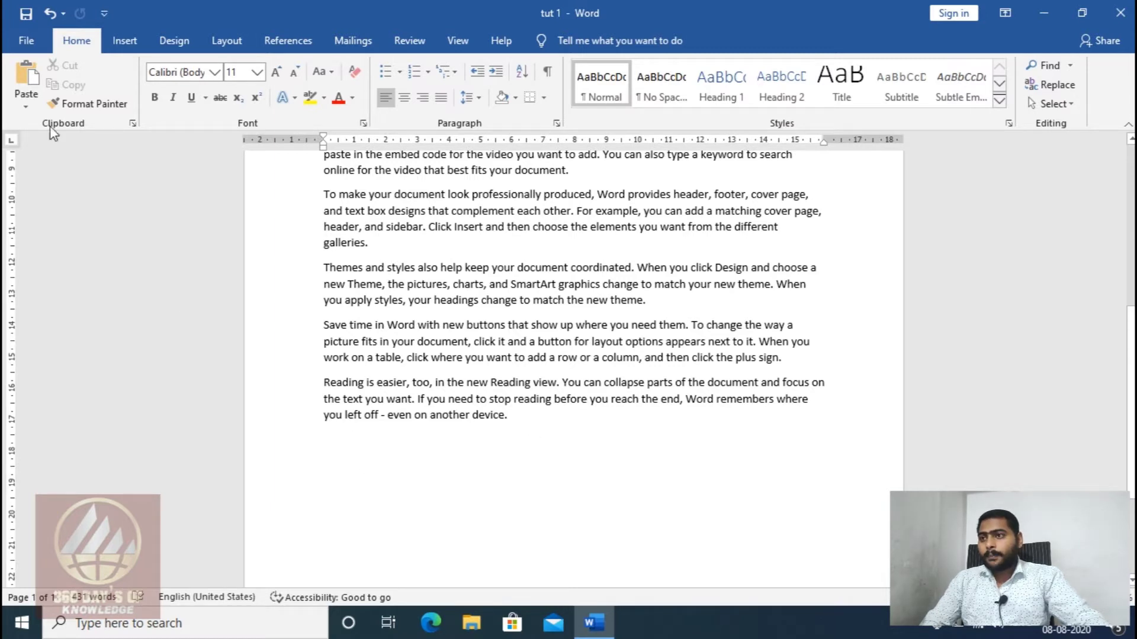
click(29, 77)
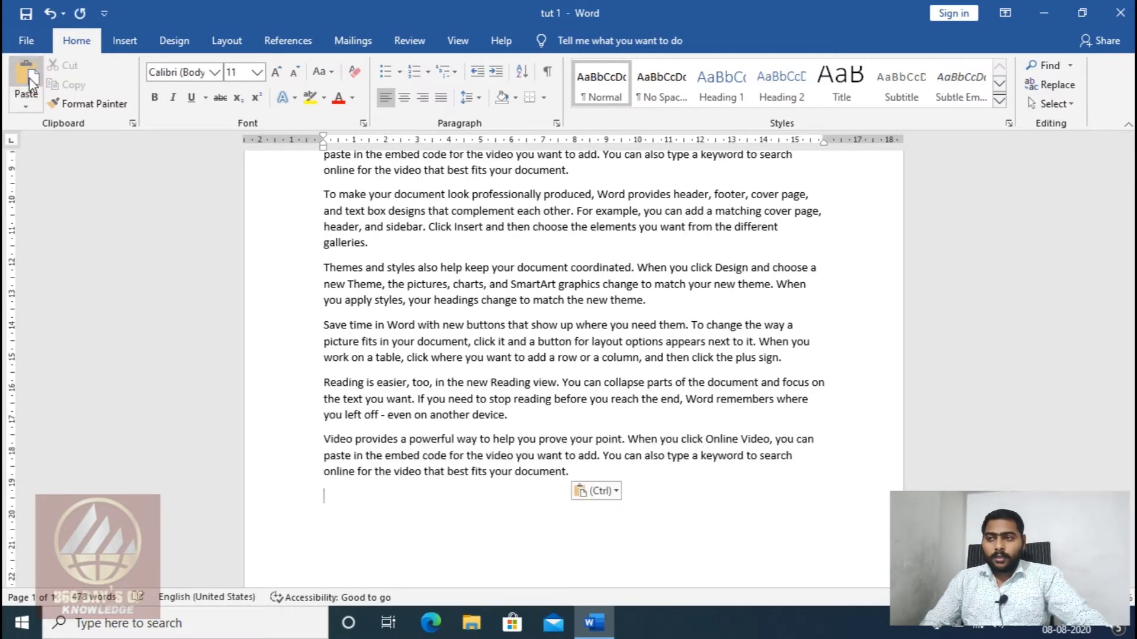
click(30, 77)
click(29, 77)
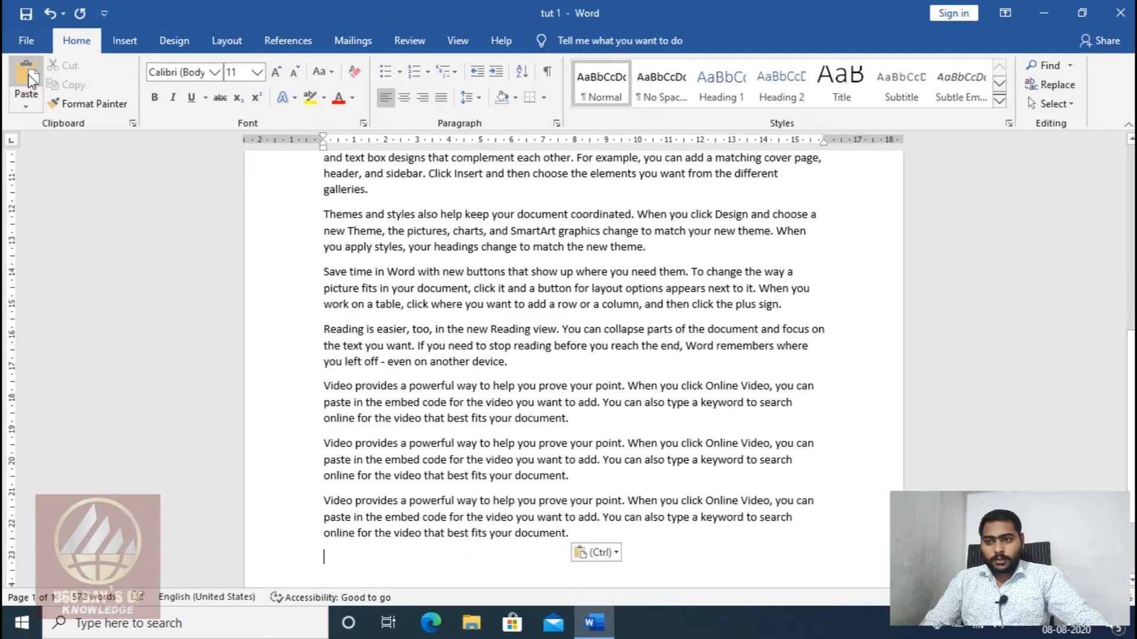
scroll(511, 381, up, 10)
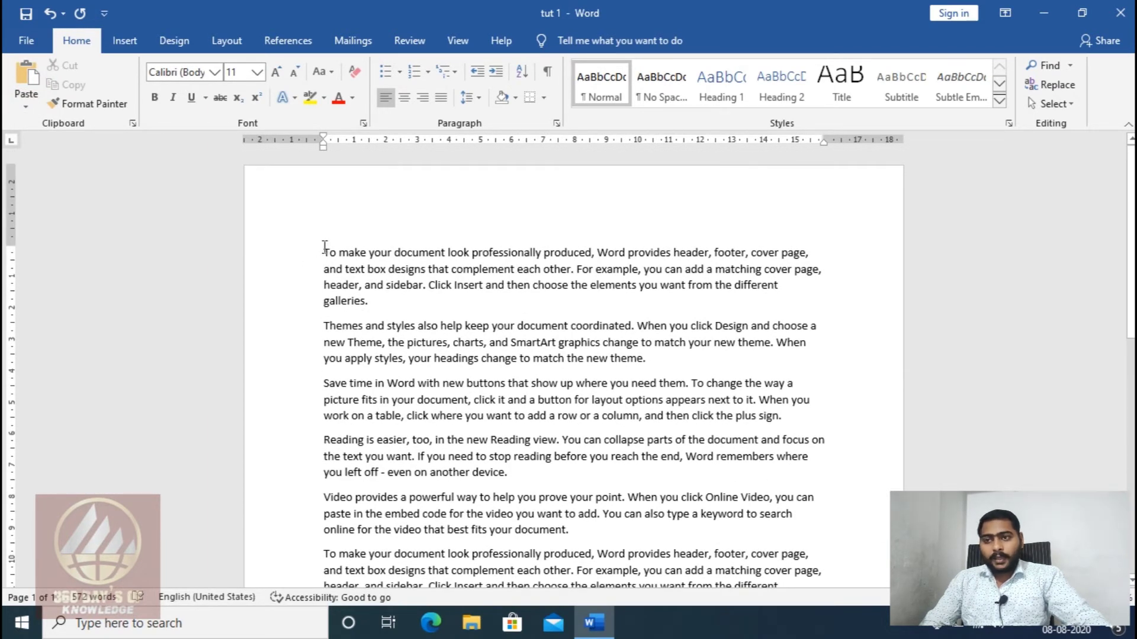
Copy the first paragraph and paste it below the last paragraph
drag(324, 247, 370, 301)
scroll(413, 405, down, 3)
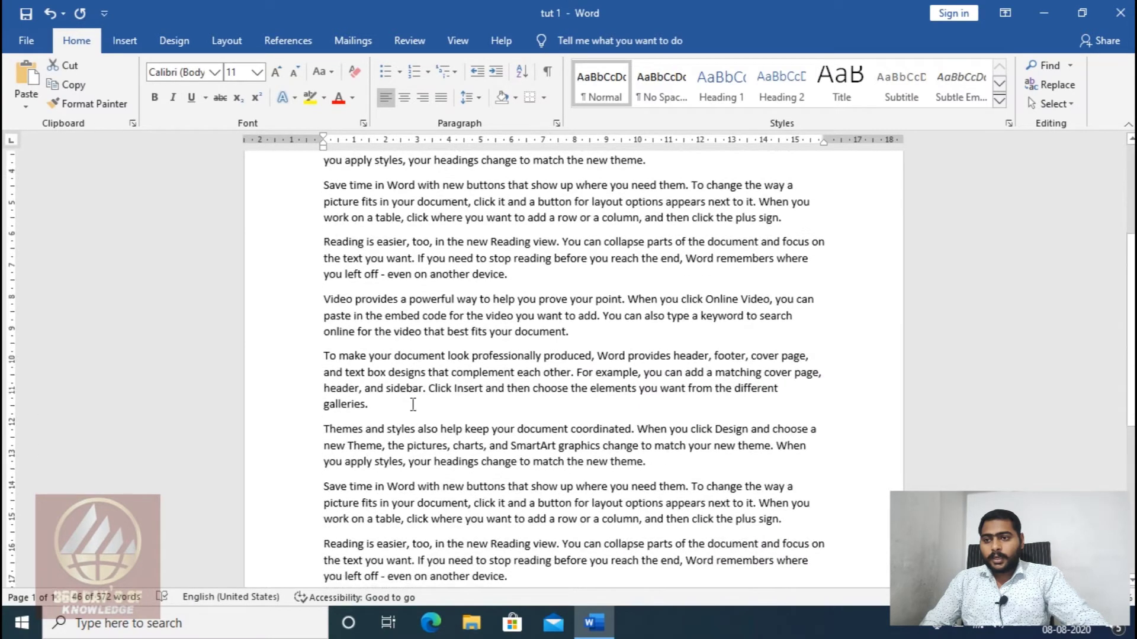
scroll(413, 404, down, 3)
scroll(355, 479, down, 2)
scroll(450, 476, up, 6)
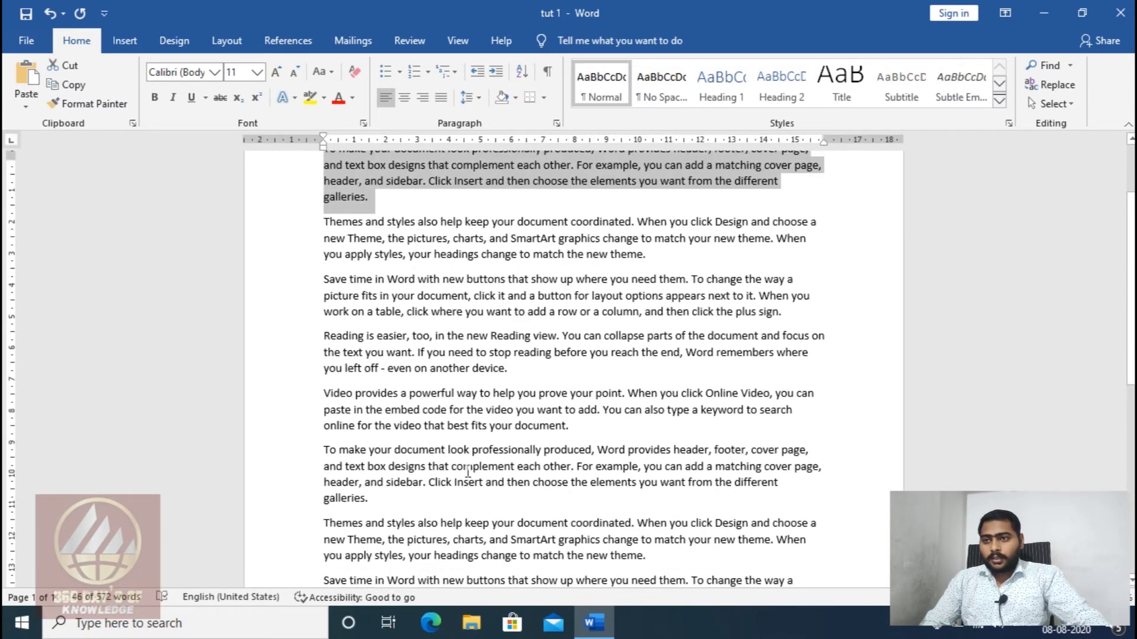
scroll(467, 471, up, 1)
scroll(332, 219, up, 1)
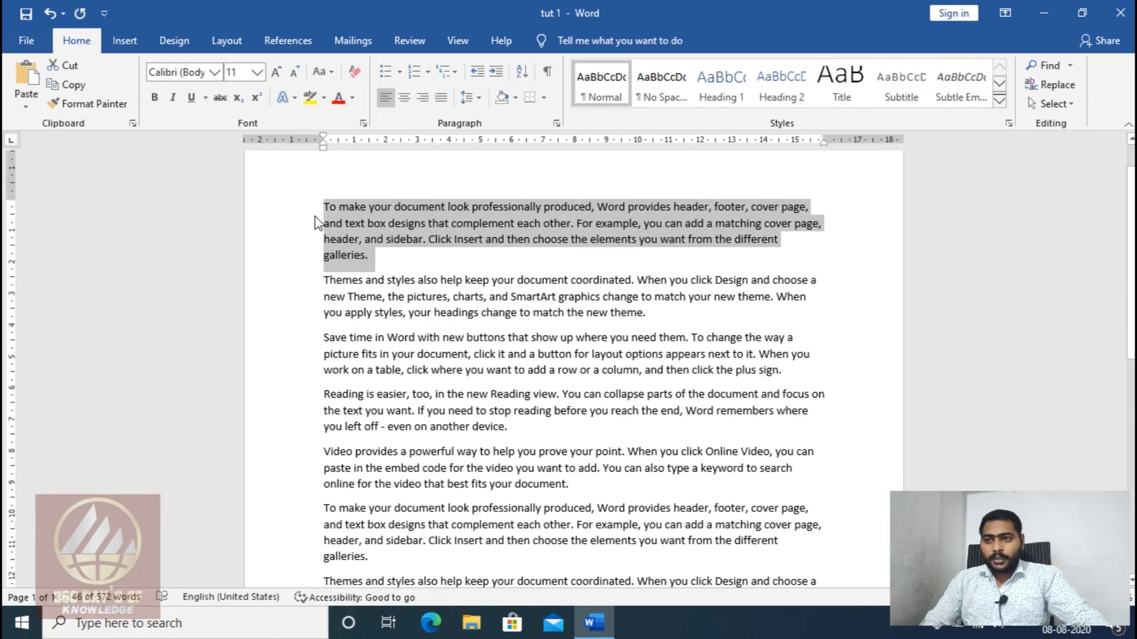
click(75, 88)
scroll(494, 326, down, 2)
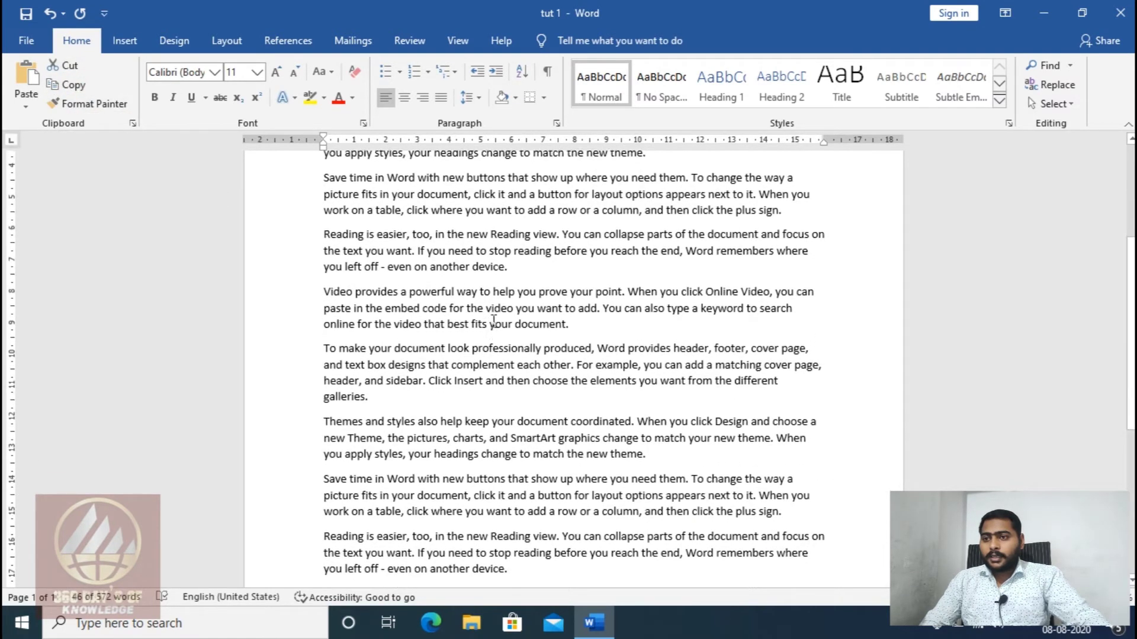
scroll(495, 326, down, 4)
scroll(495, 325, down, 3)
click(350, 451)
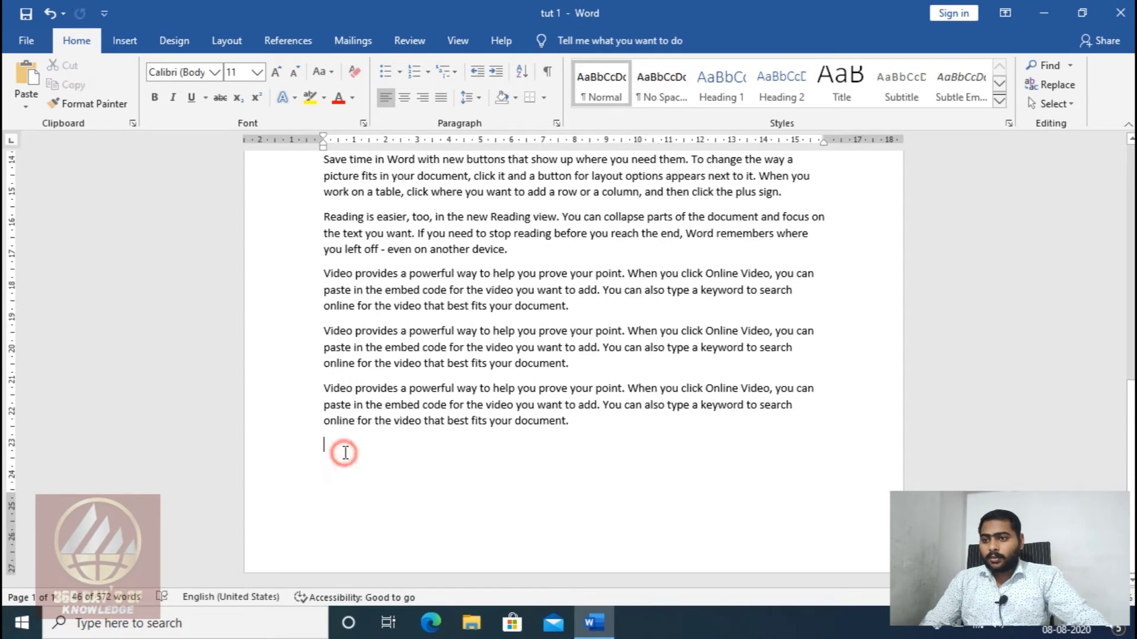
click(18, 77)
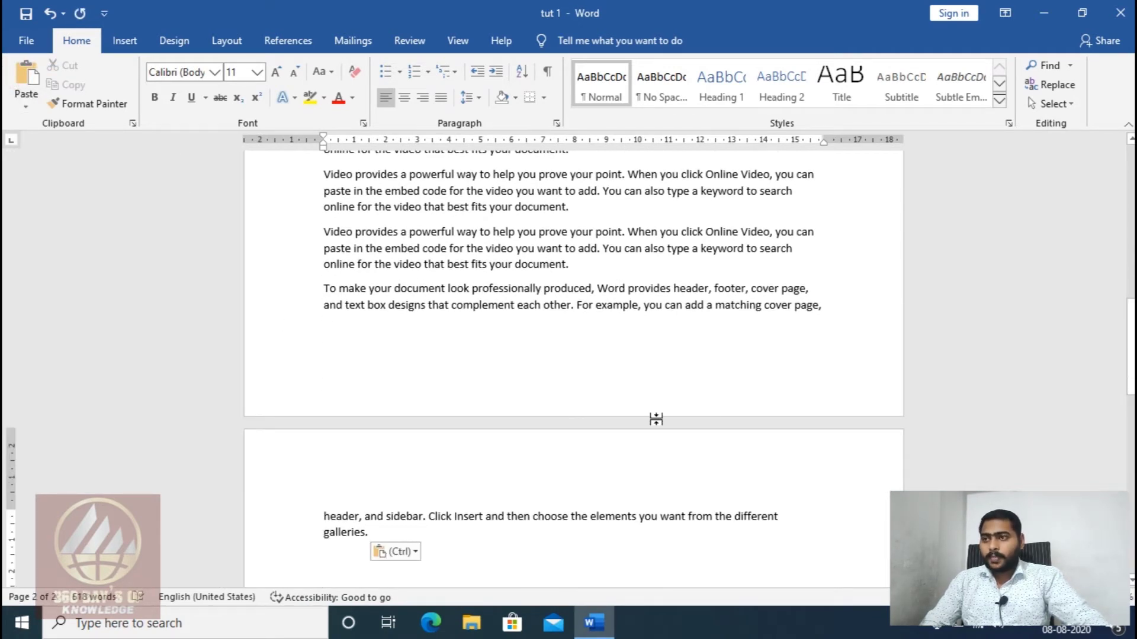
Delete the duplicated paragraphs, including the 'Video provides…galleries.' text, leaving four paragraphs
scroll(655, 417, up, 3)
scroll(657, 450, up, 3)
click(326, 297)
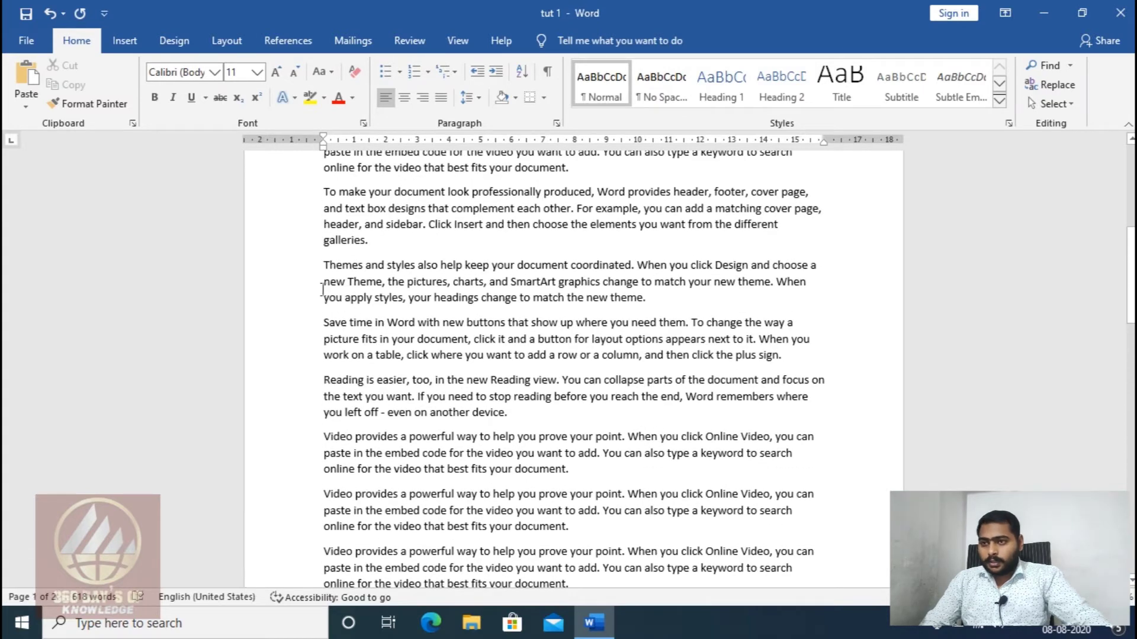
drag(319, 266, 549, 586)
key(Delete)
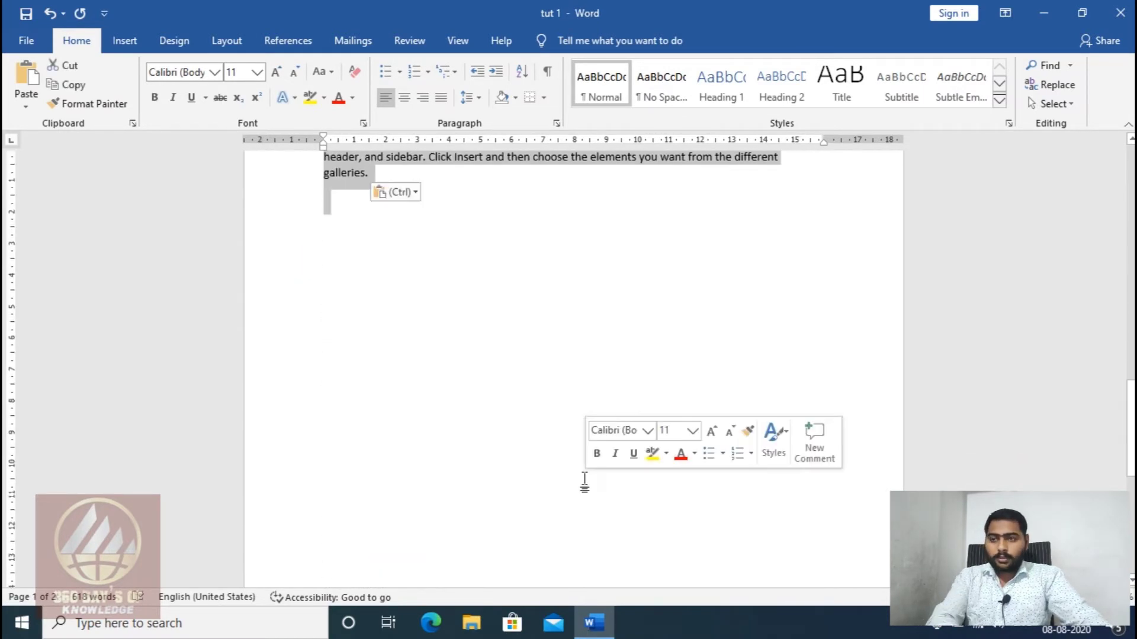
scroll(354, 409, up, 3)
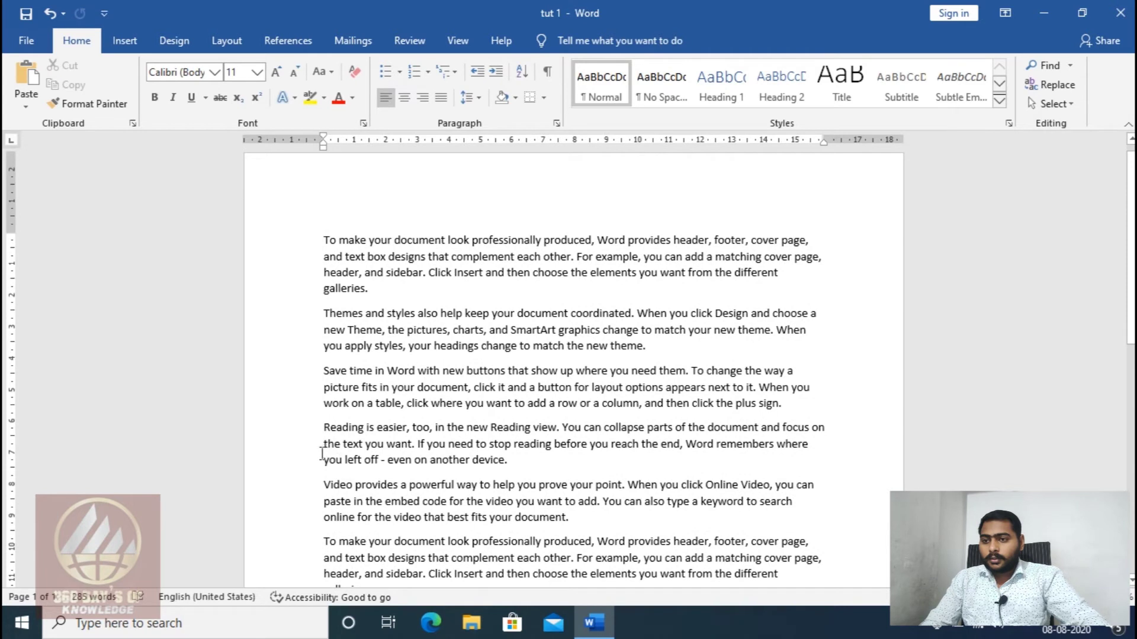
scroll(321, 453, down, 1)
drag(324, 445, 406, 548)
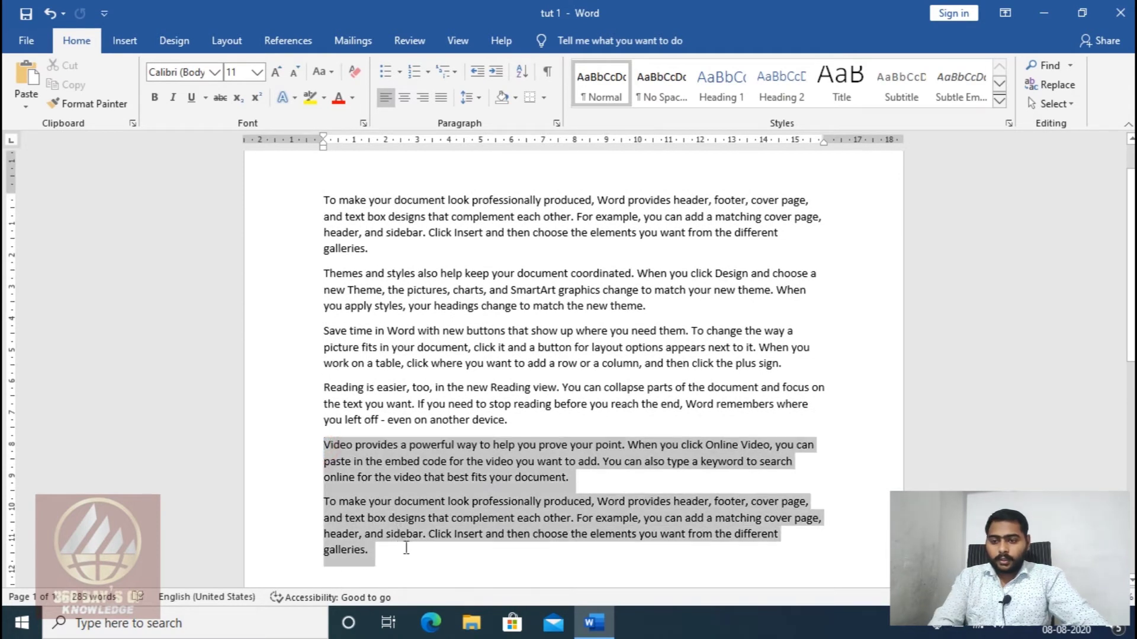
key(Delete)
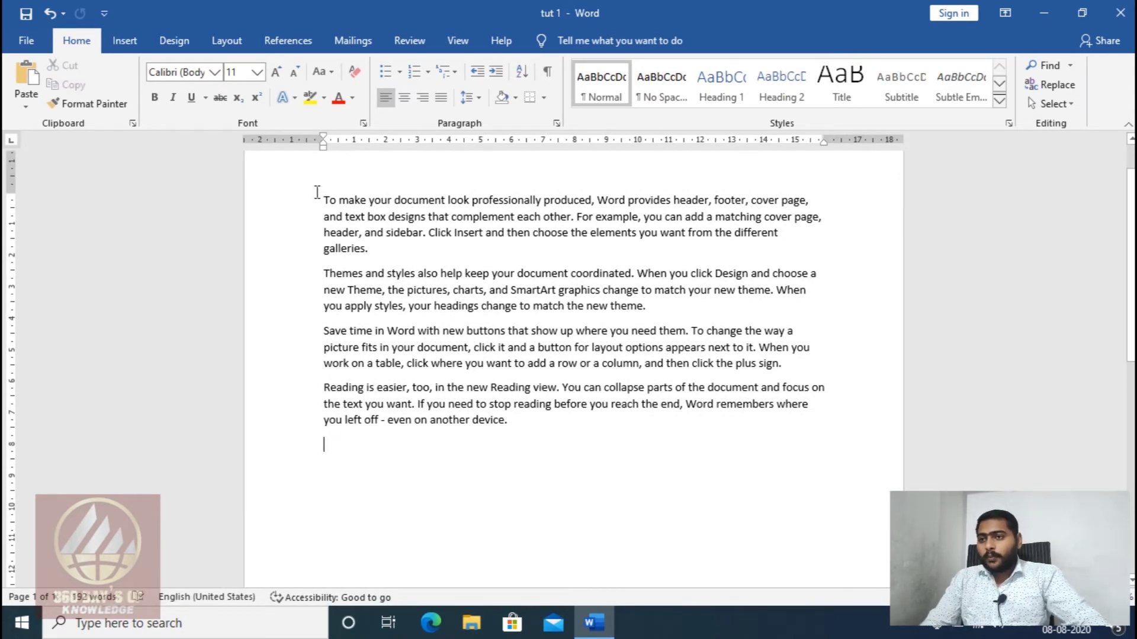
Copy the first paragraph, then cut its opening word 'To' and paste it on the last line
drag(317, 193, 382, 255)
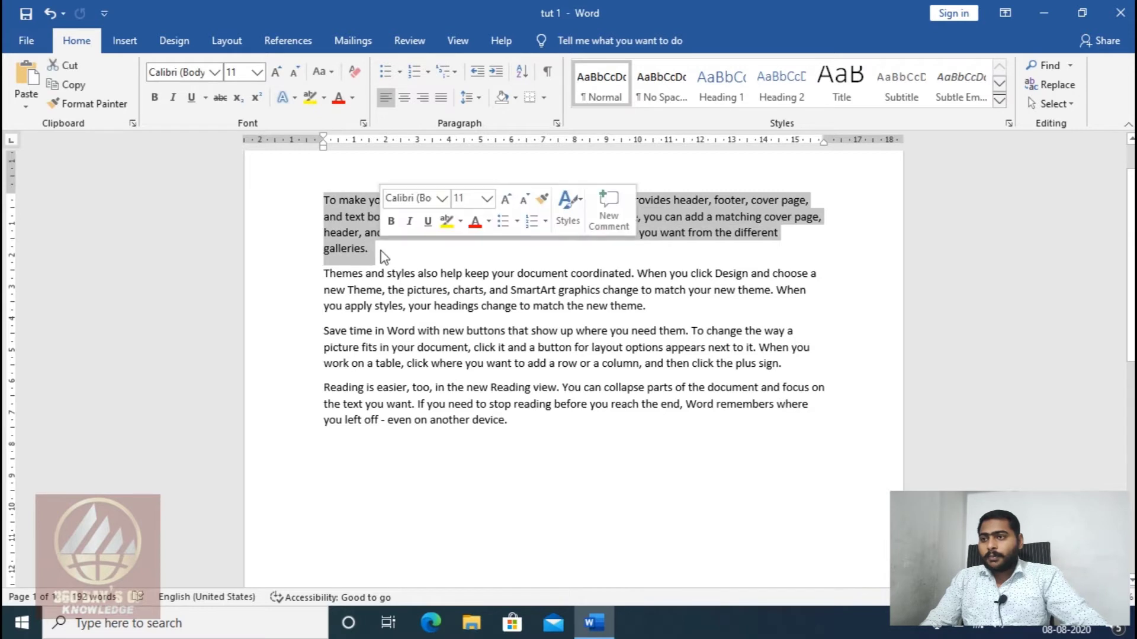
click(81, 89)
click(543, 313)
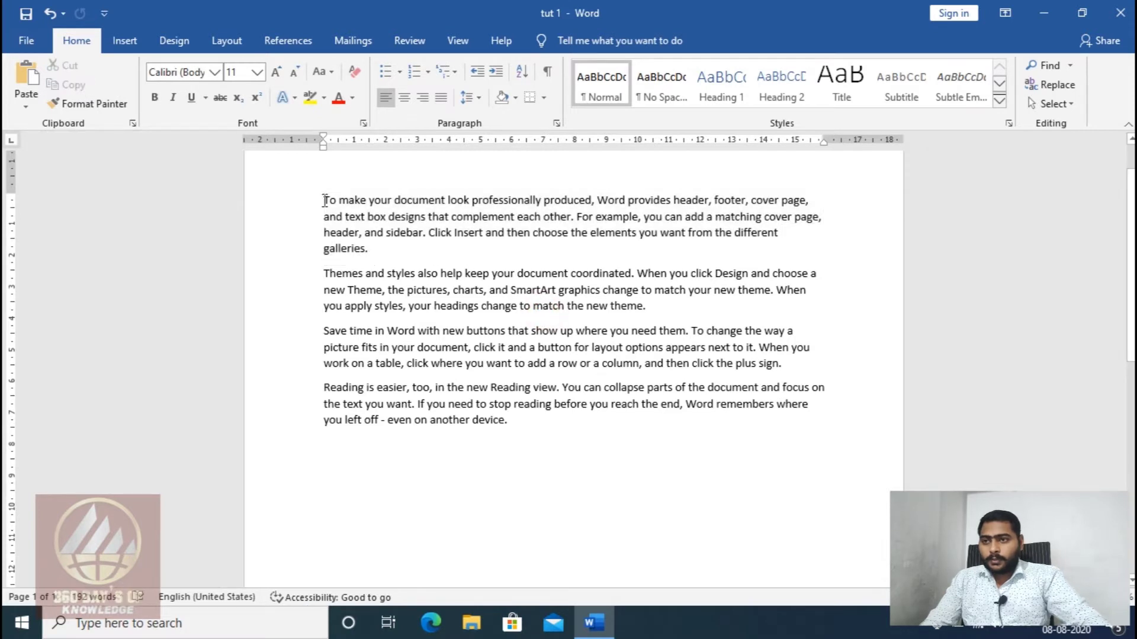
drag(324, 202, 336, 201)
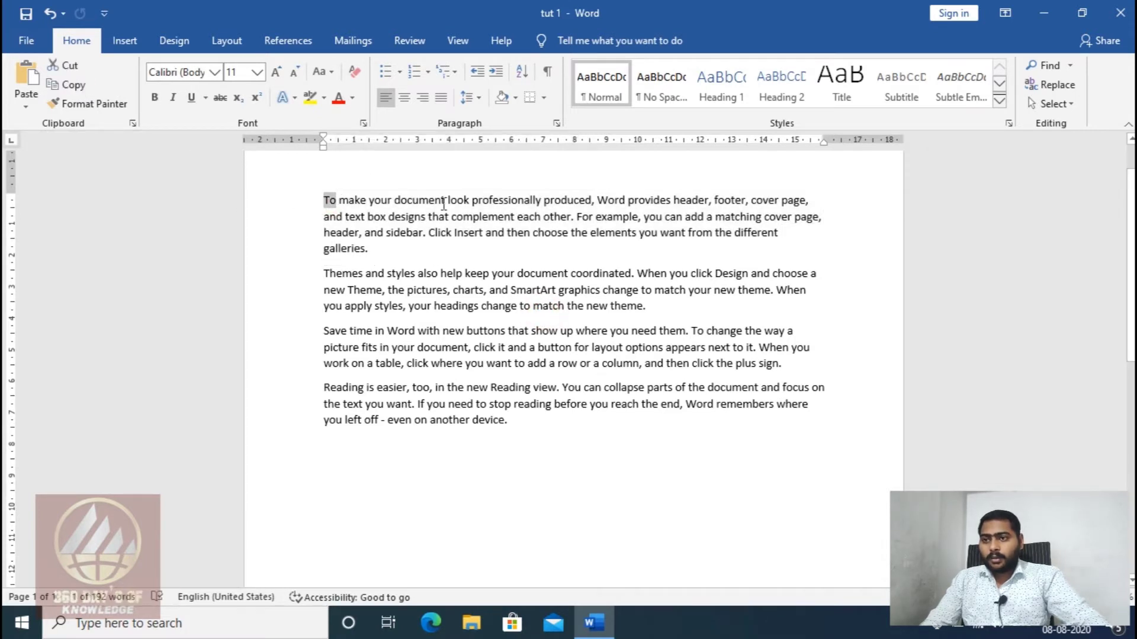
click(62, 65)
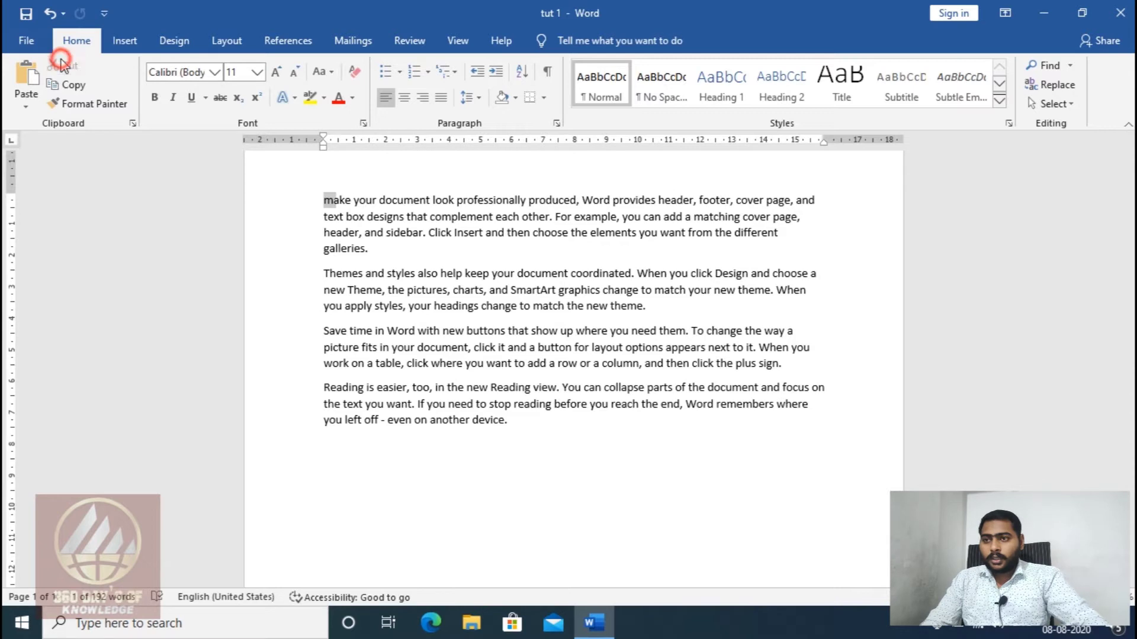
click(360, 453)
click(26, 77)
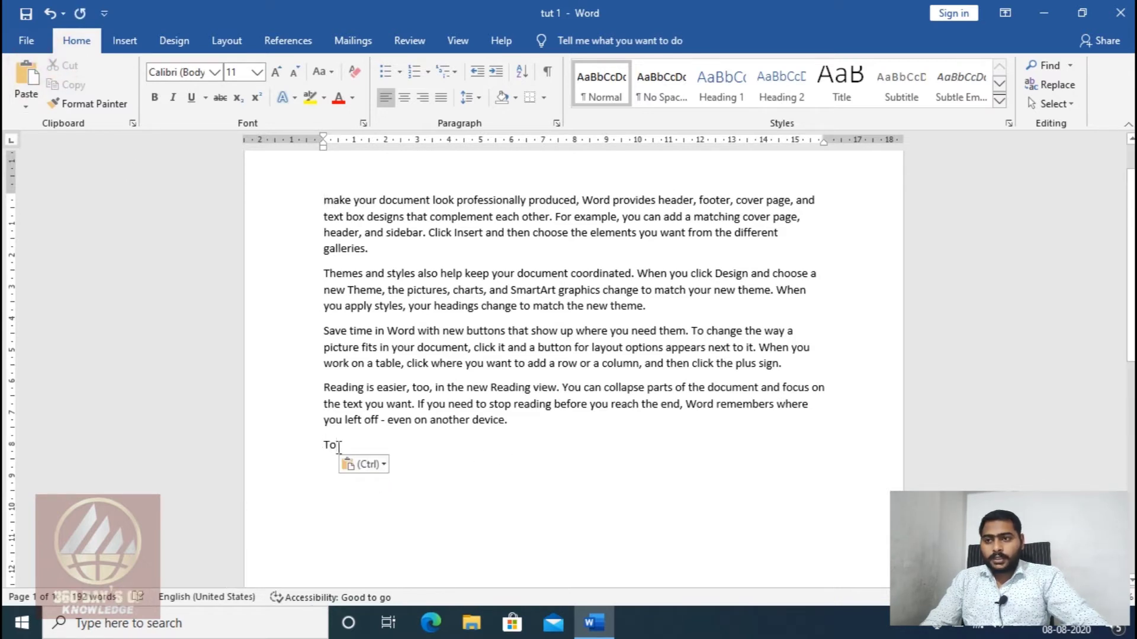
Copy 'galleries.' and paste it after 'To' so the last line reads 'To galleries.'
click(311, 249)
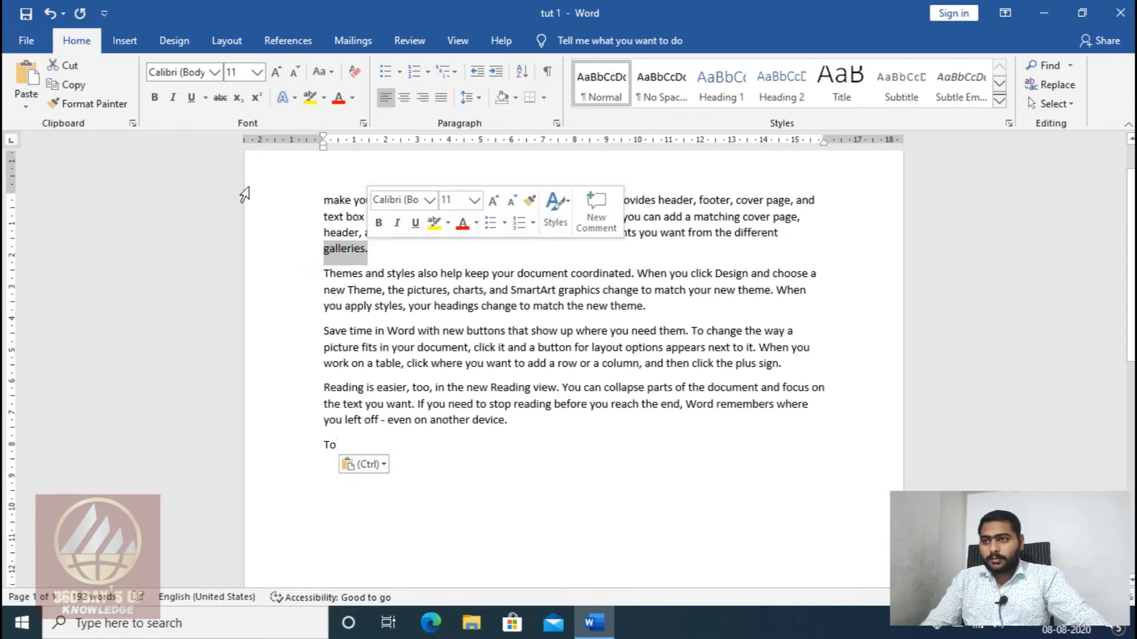
click(74, 87)
click(341, 483)
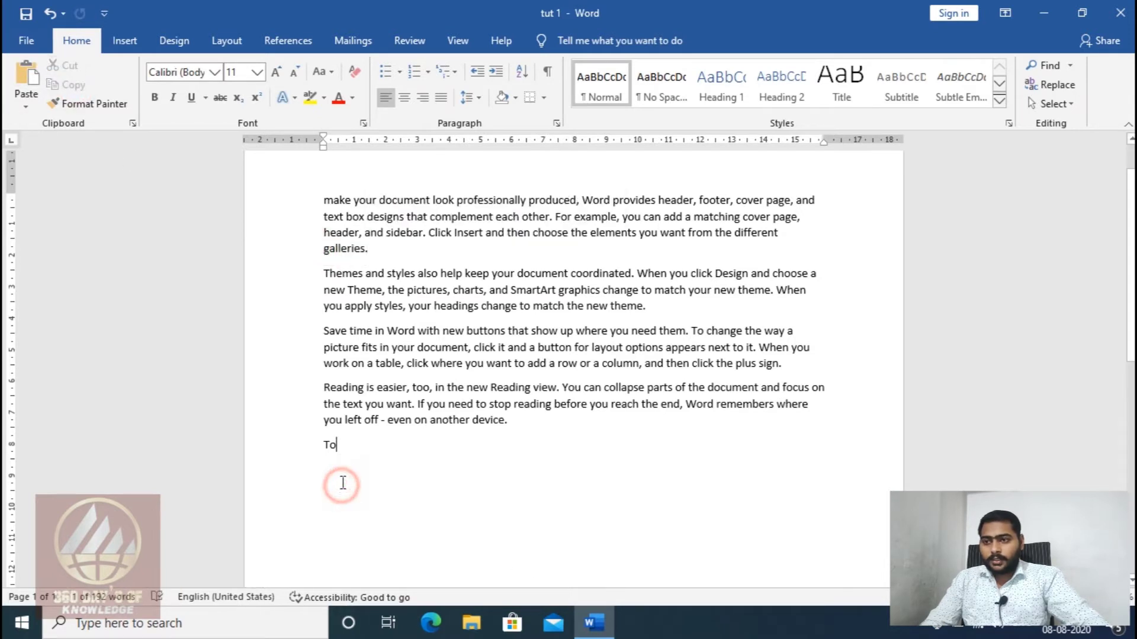
click(26, 77)
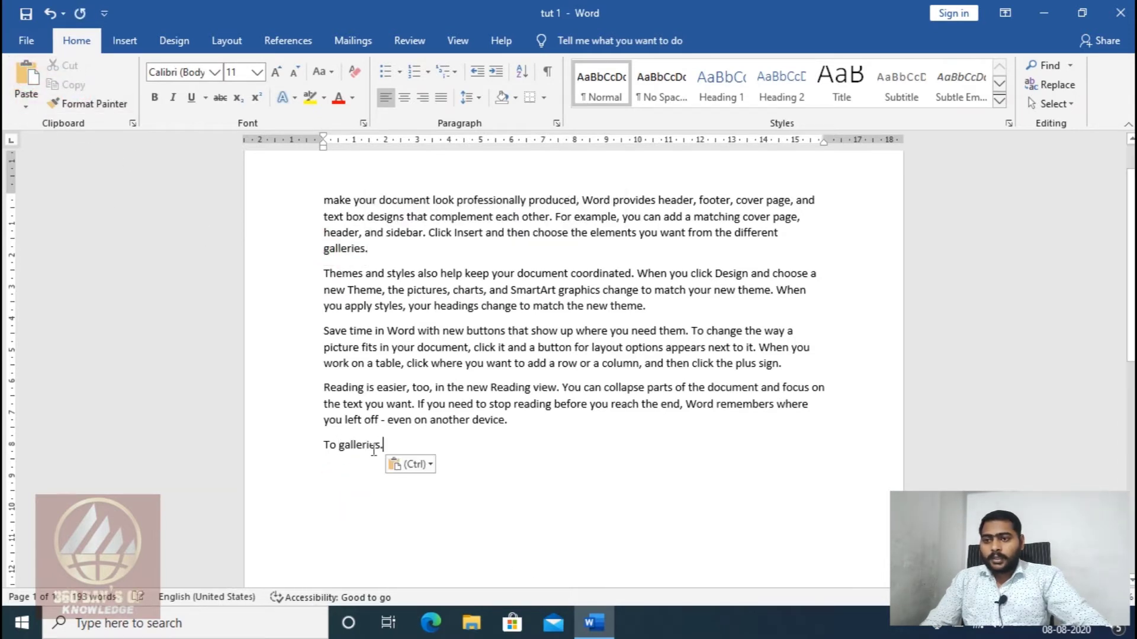
double_click(325, 447)
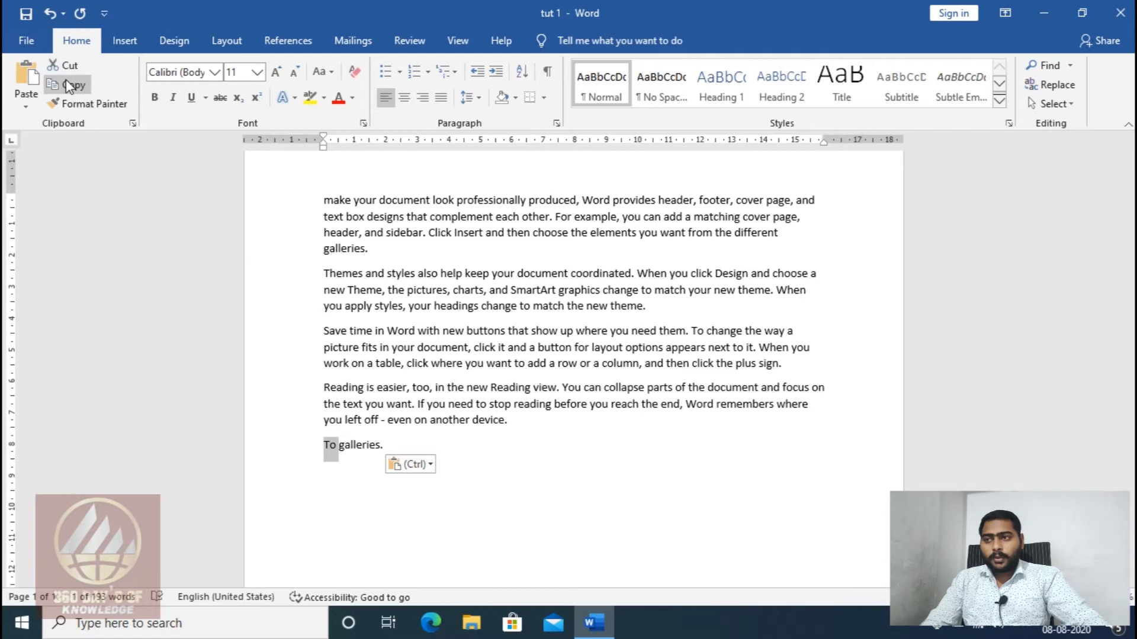
Cut the 'make your document…' paragraph and paste it on a new line before 'Reading is easier'
click(446, 363)
drag(329, 200, 384, 252)
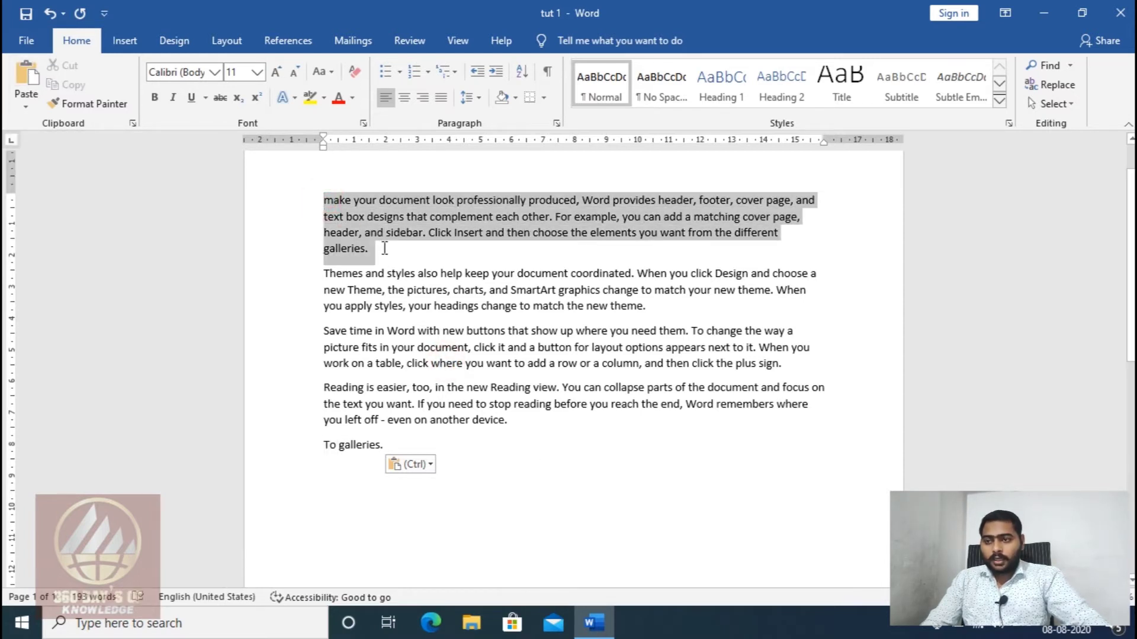
key(Delete)
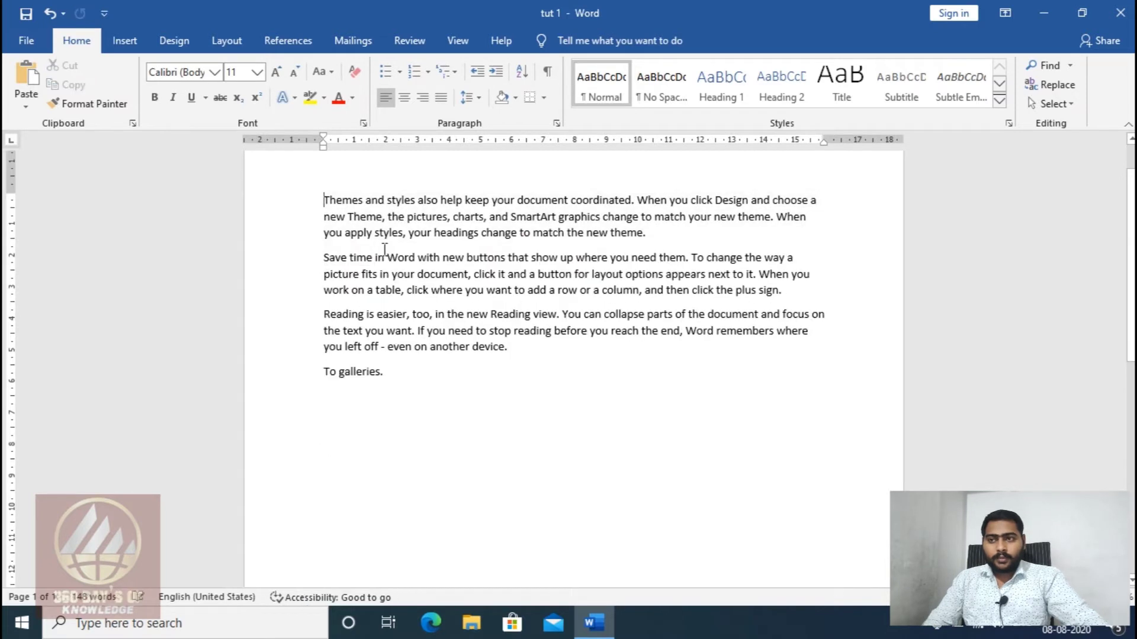
click(345, 409)
click(398, 379)
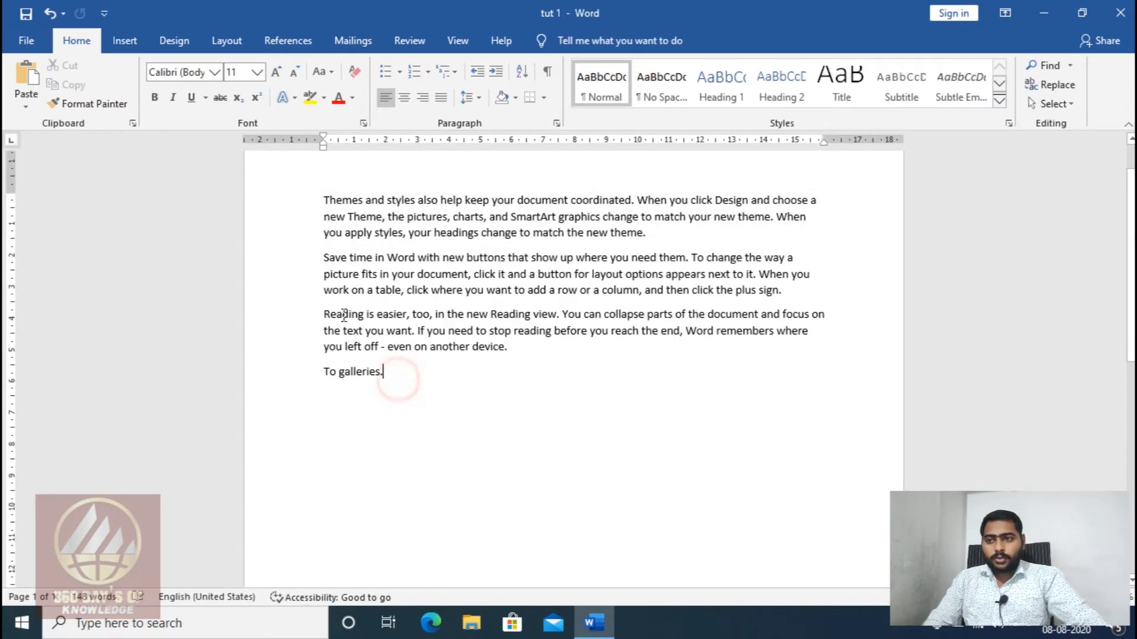
click(320, 301)
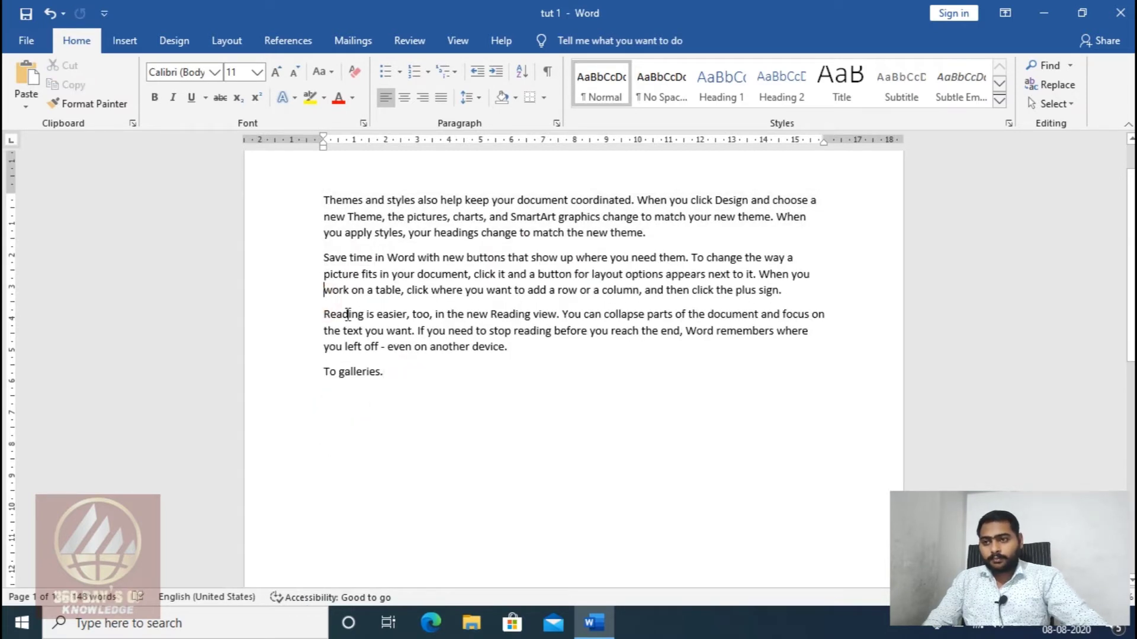
click(323, 315)
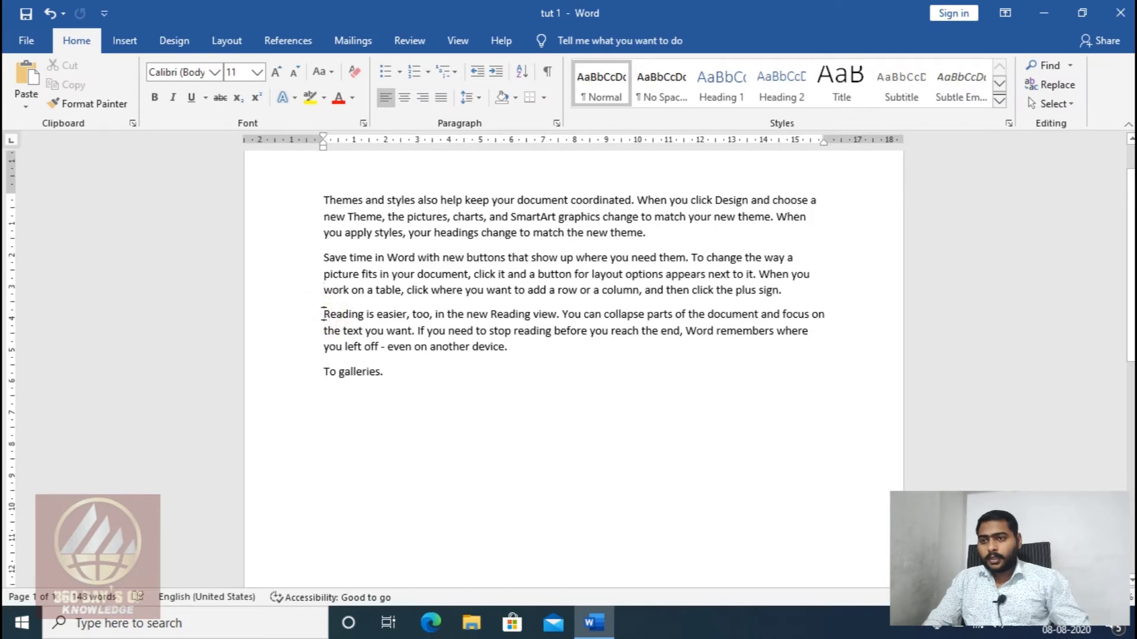
key(Return)
key(ctrl+v)
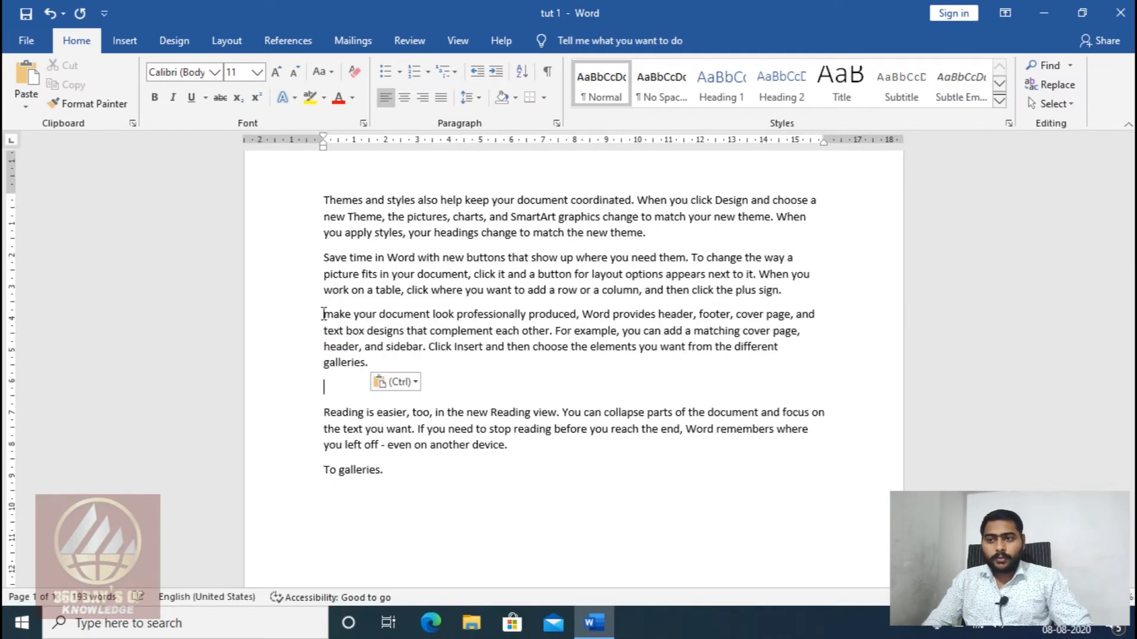
Copy the pasted 'make your document…' paragraph and paste a second copy beneath it
click(322, 314)
triple_click(339, 319)
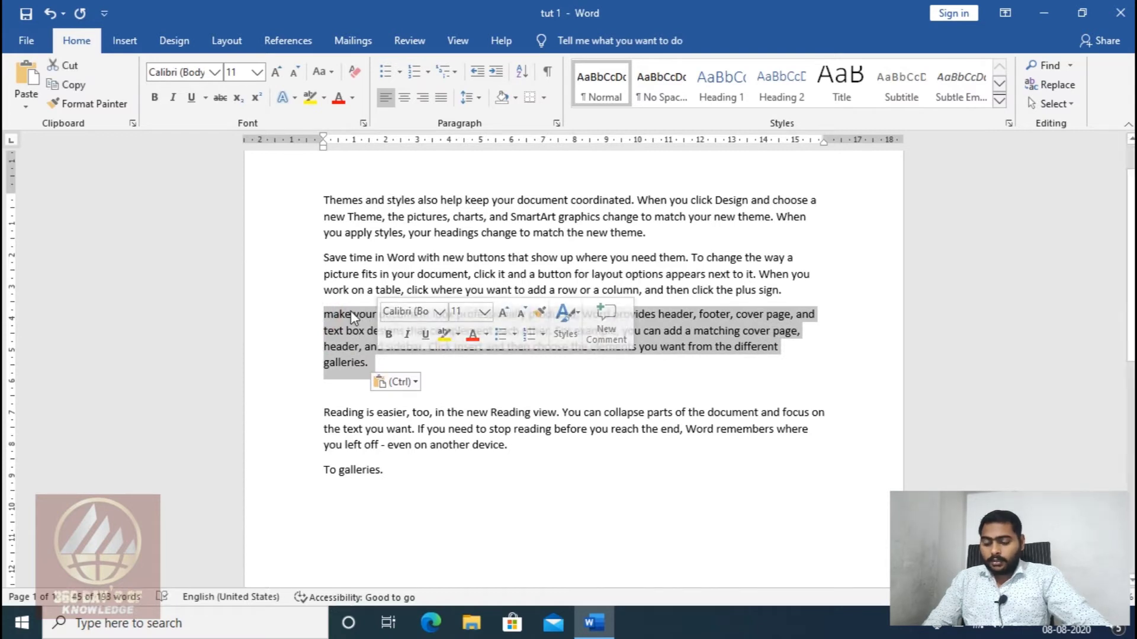
key(Escape)
click(329, 386)
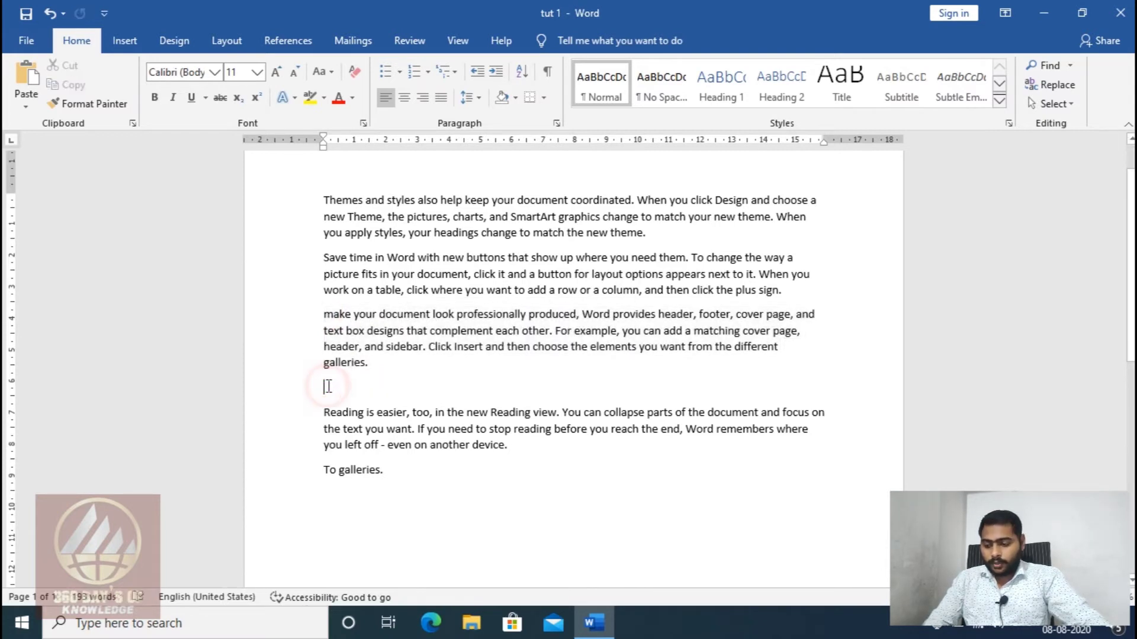
key(ctrl+v)
drag(318, 204, 384, 253)
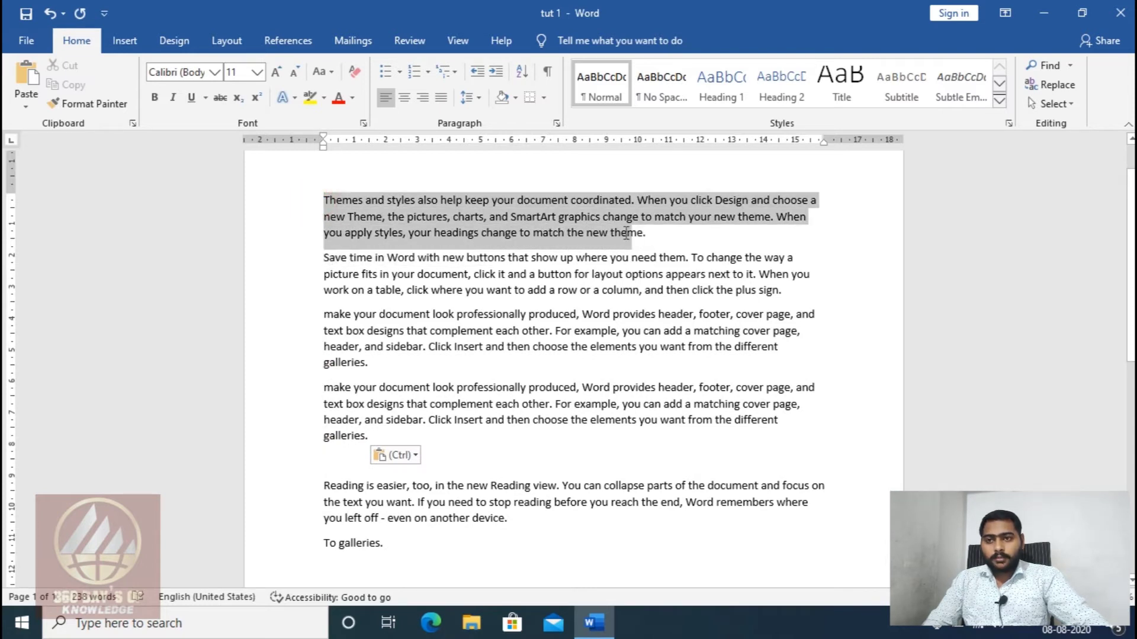
drag(384, 252, 649, 237)
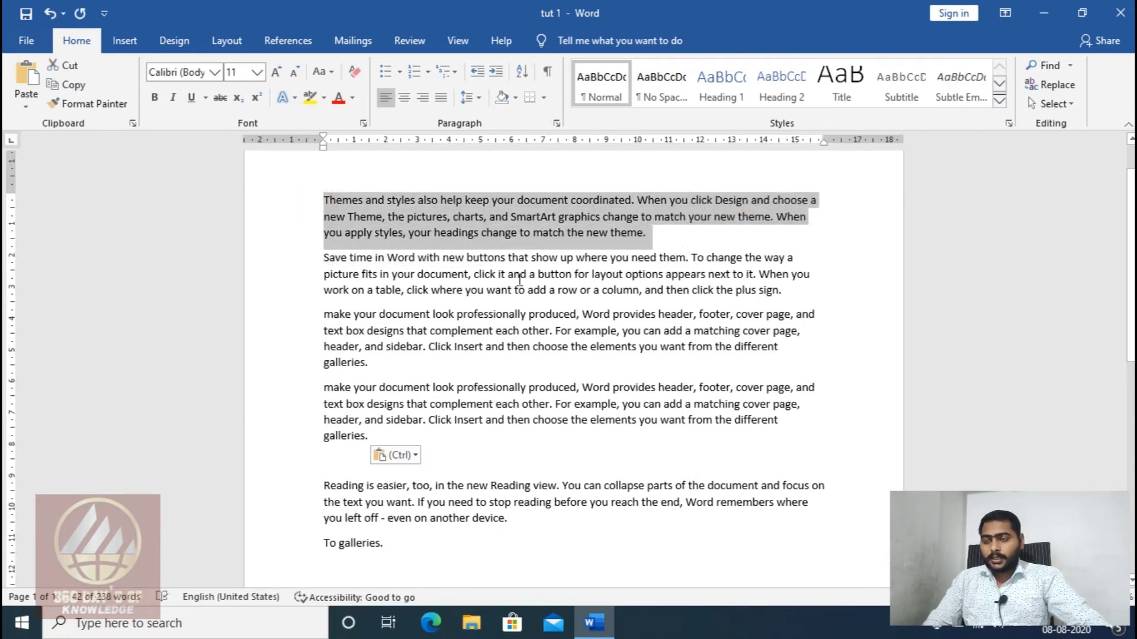
Set the 'Themes and styles also help…' paragraph in Arial Black from the font list
click(495, 309)
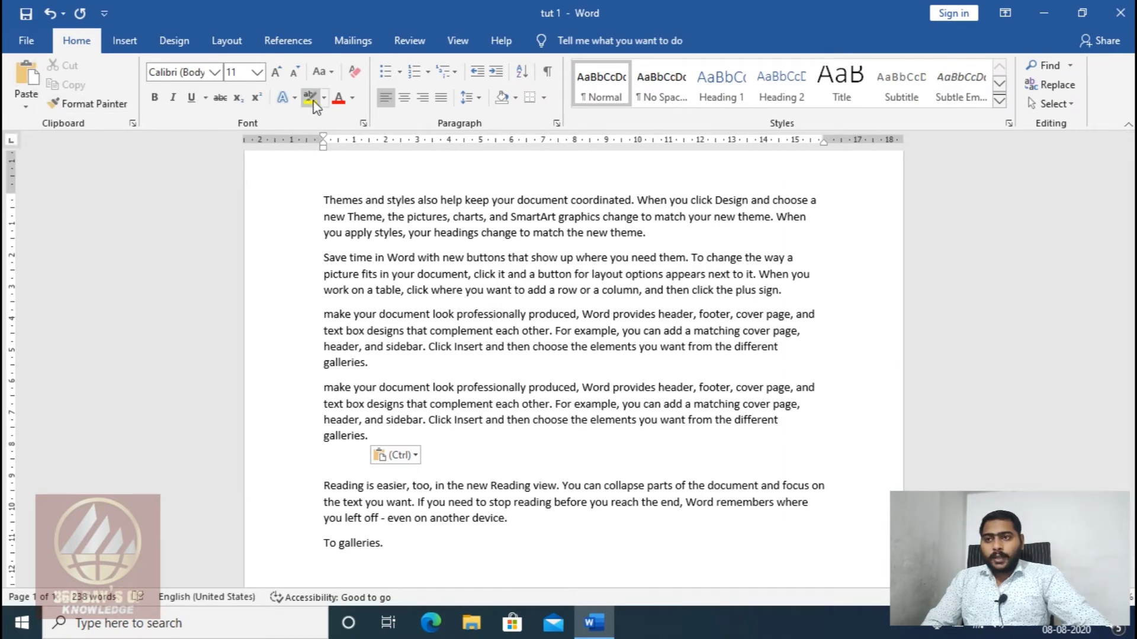
mouse_move(323, 200)
mouse_down()
mouse_move(424, 229)
mouse_move(667, 235)
mouse_up()
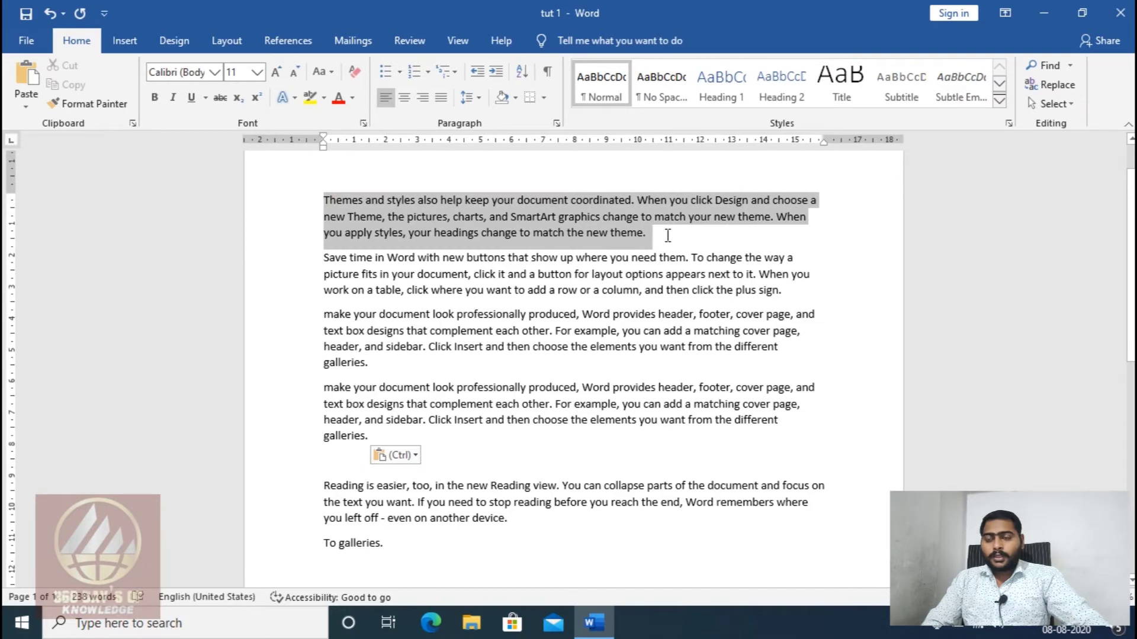
drag(667, 235, 668, 237)
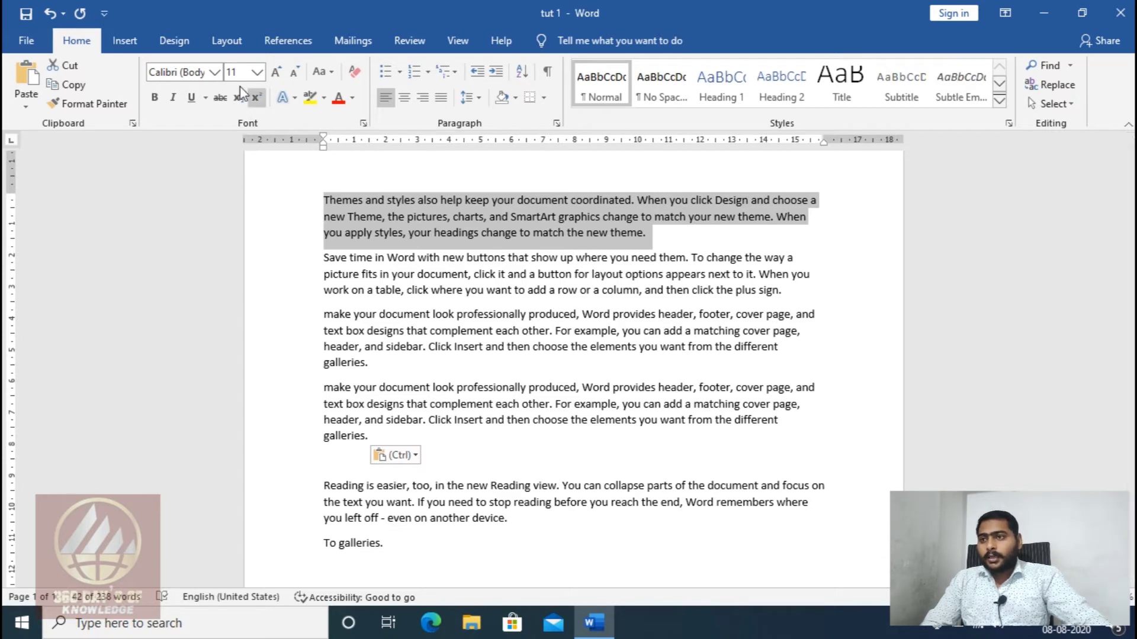
click(214, 72)
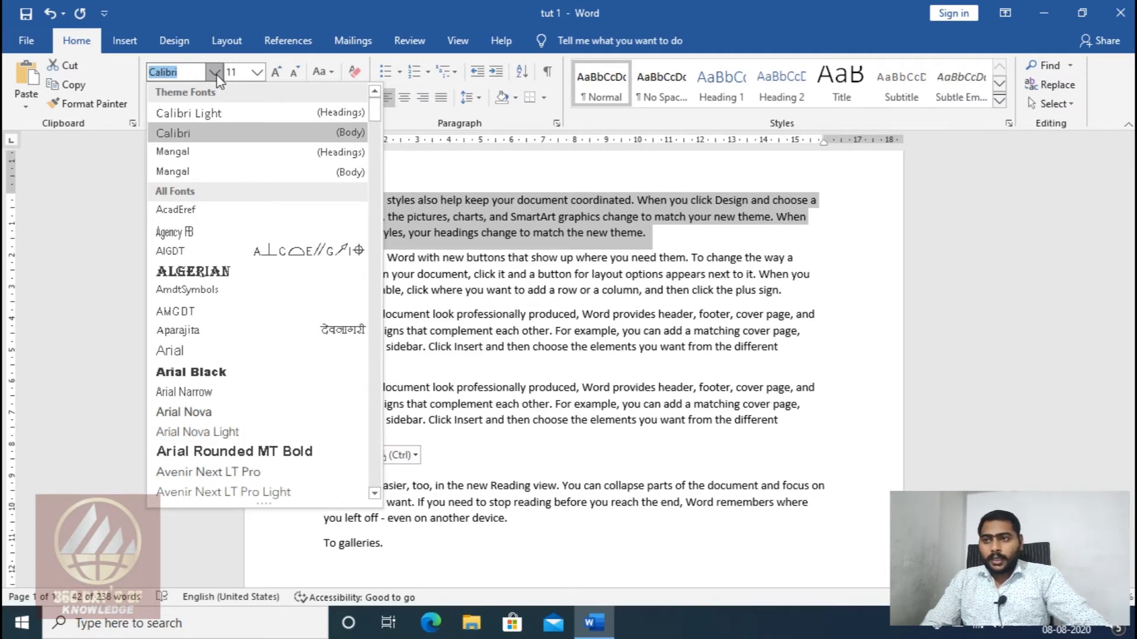
scroll(237, 208, down, 1)
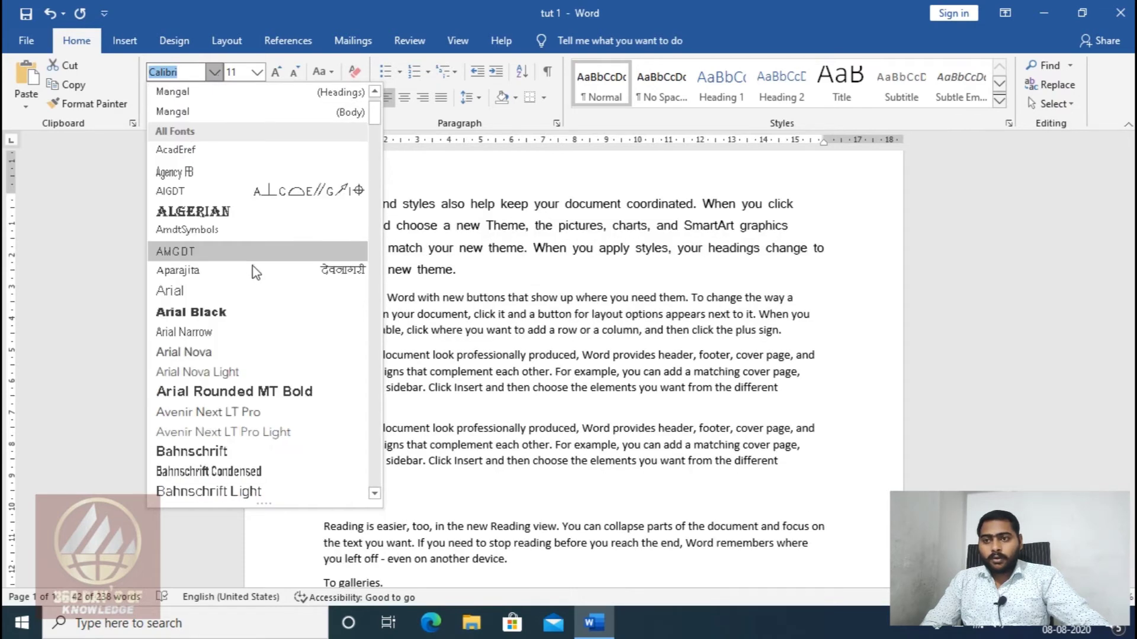
scroll(263, 293, down, 1)
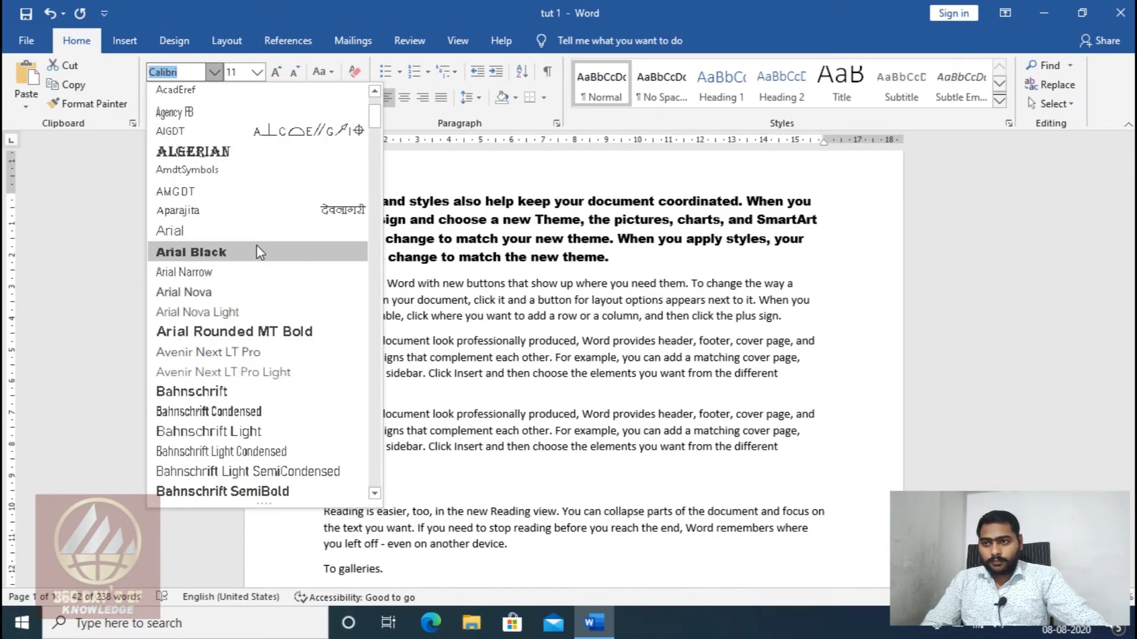
click(259, 252)
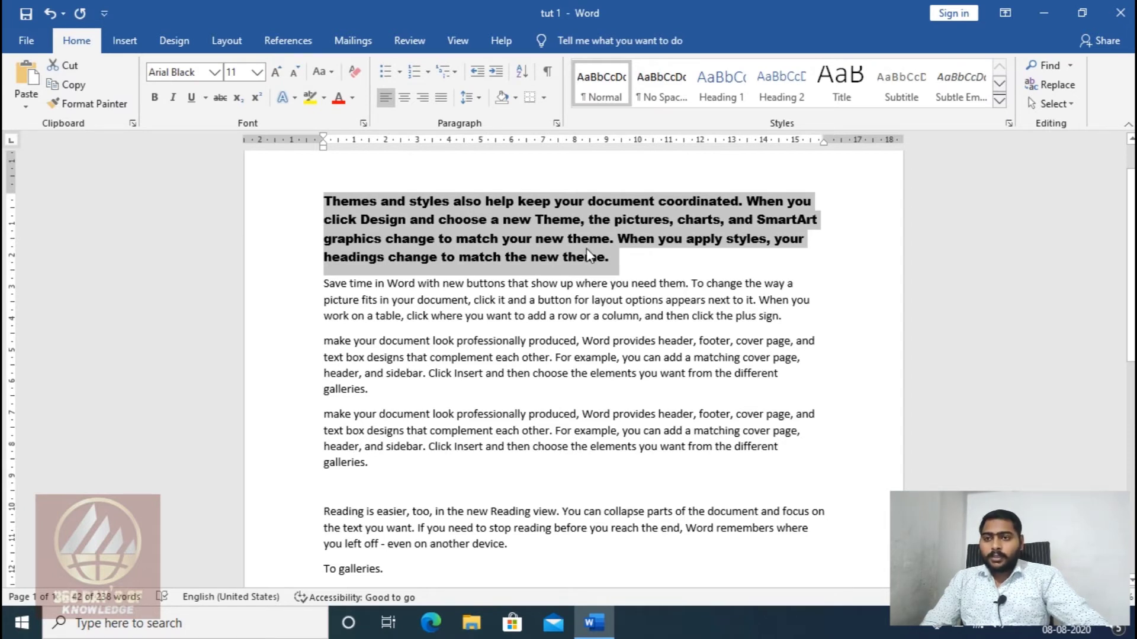
mouse_move(323, 284)
mouse_down()
mouse_move(385, 309)
mouse_move(359, 286)
mouse_up()
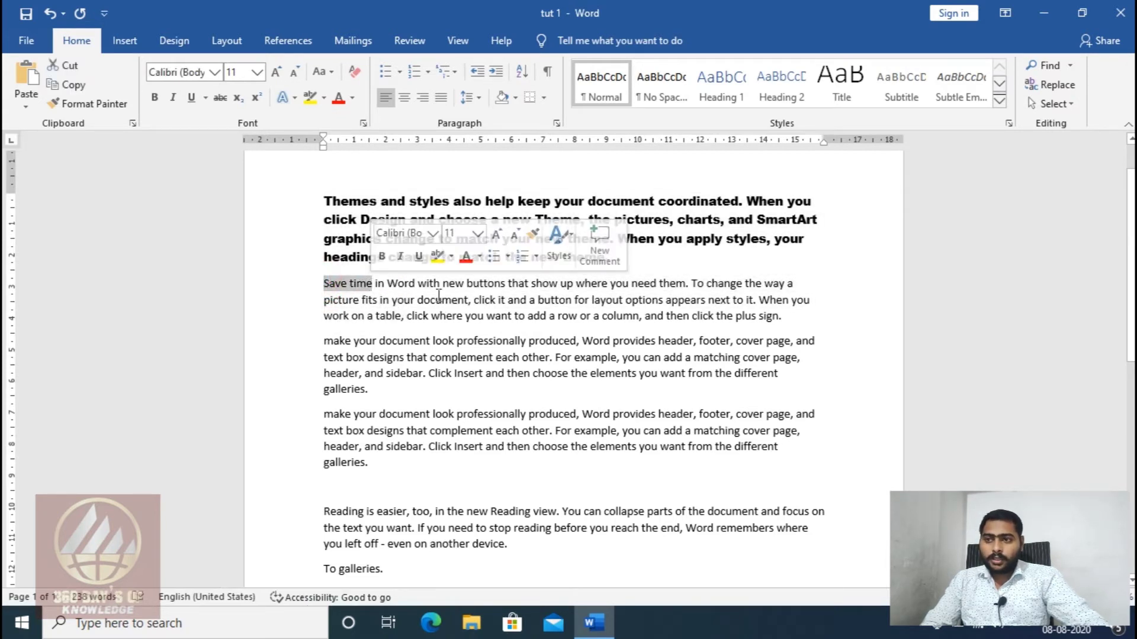
Toggle bold on 'Save time' off again, then make the first paragraph italic and underlined
click(156, 100)
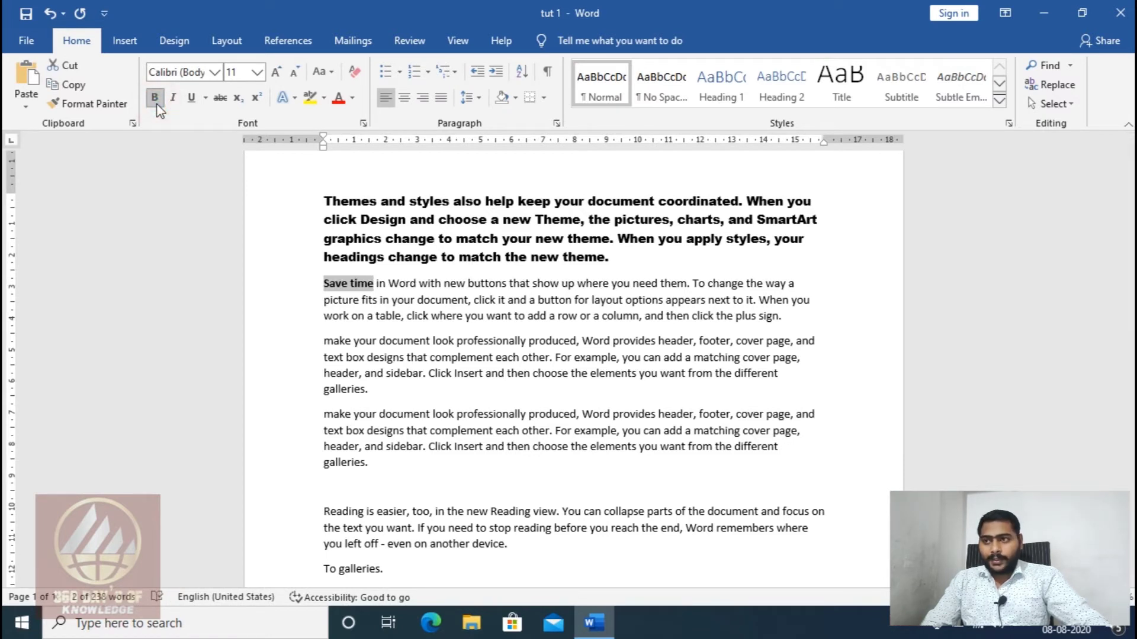
click(155, 98)
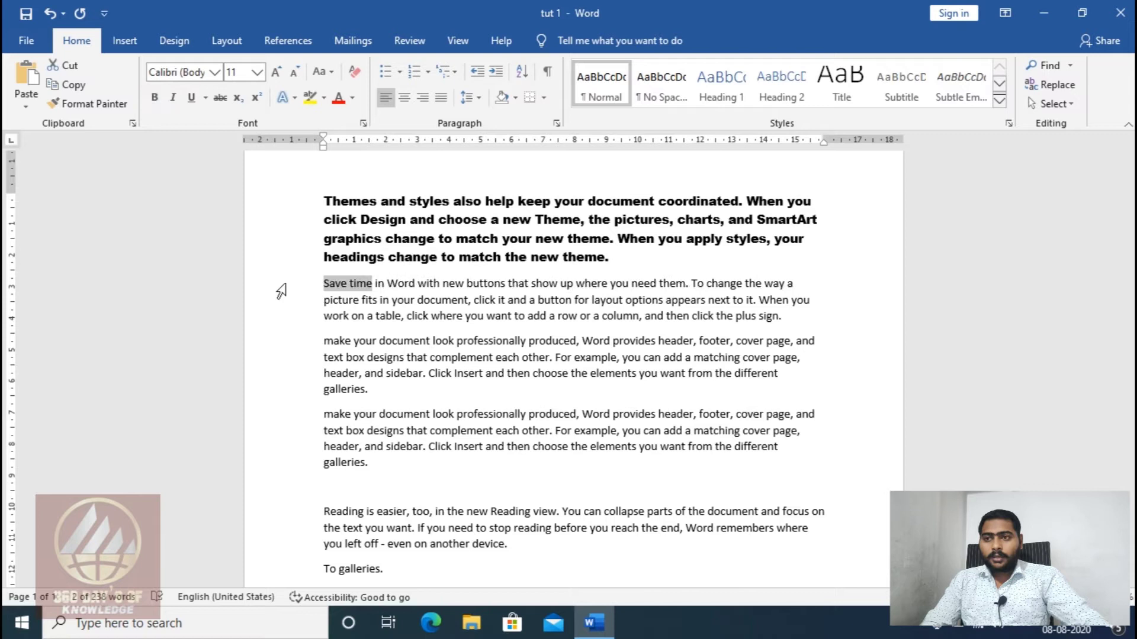
click(434, 341)
drag(323, 198, 615, 260)
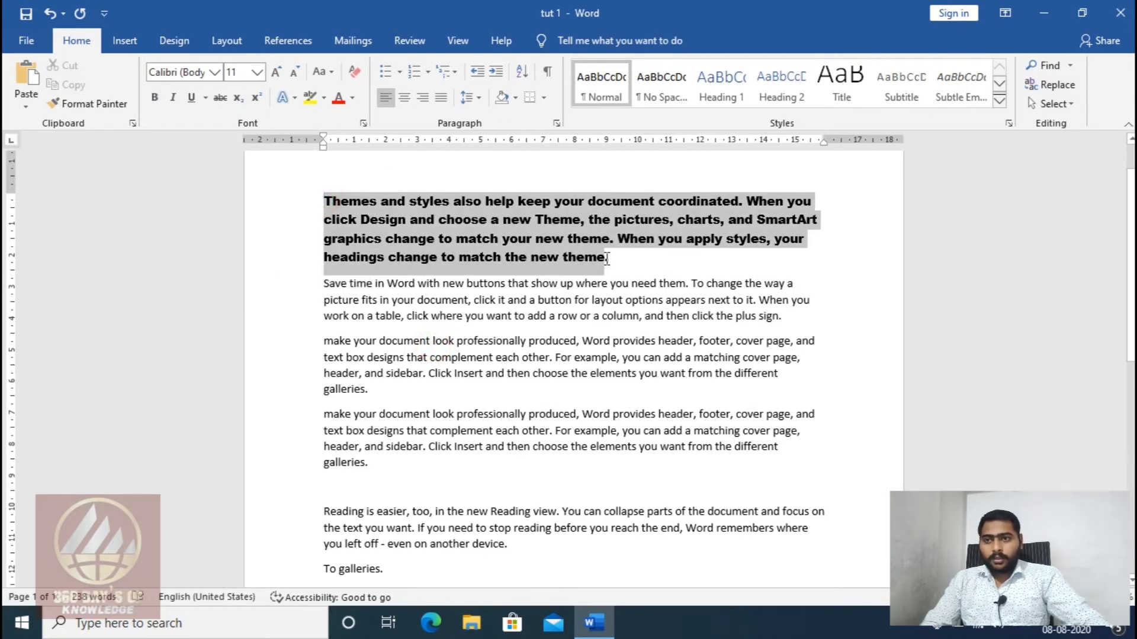
click(176, 97)
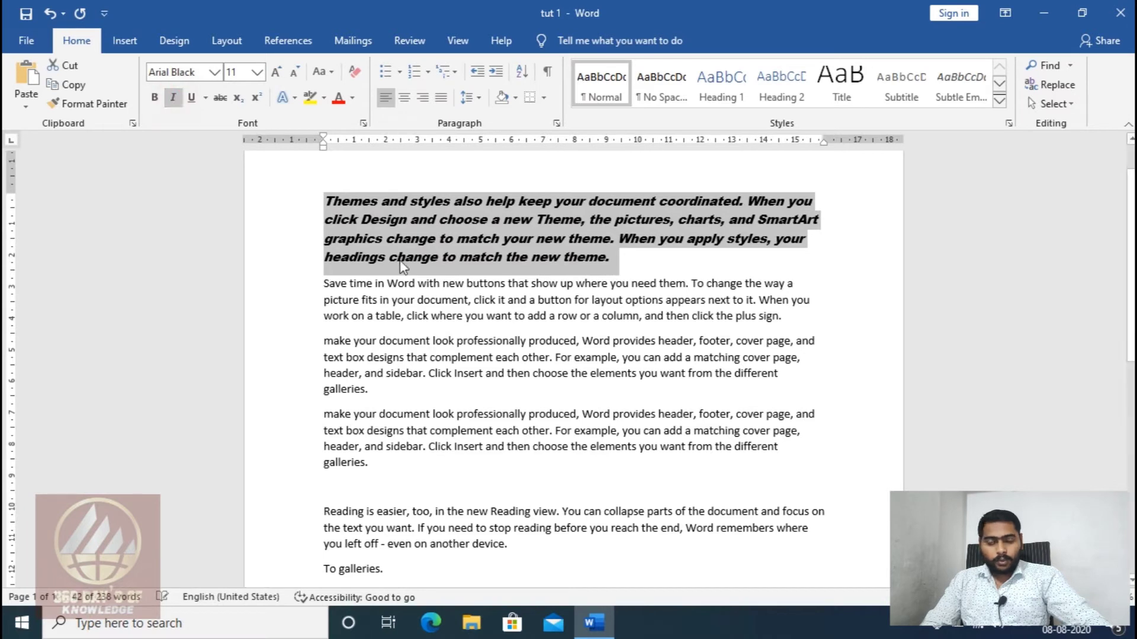
click(192, 97)
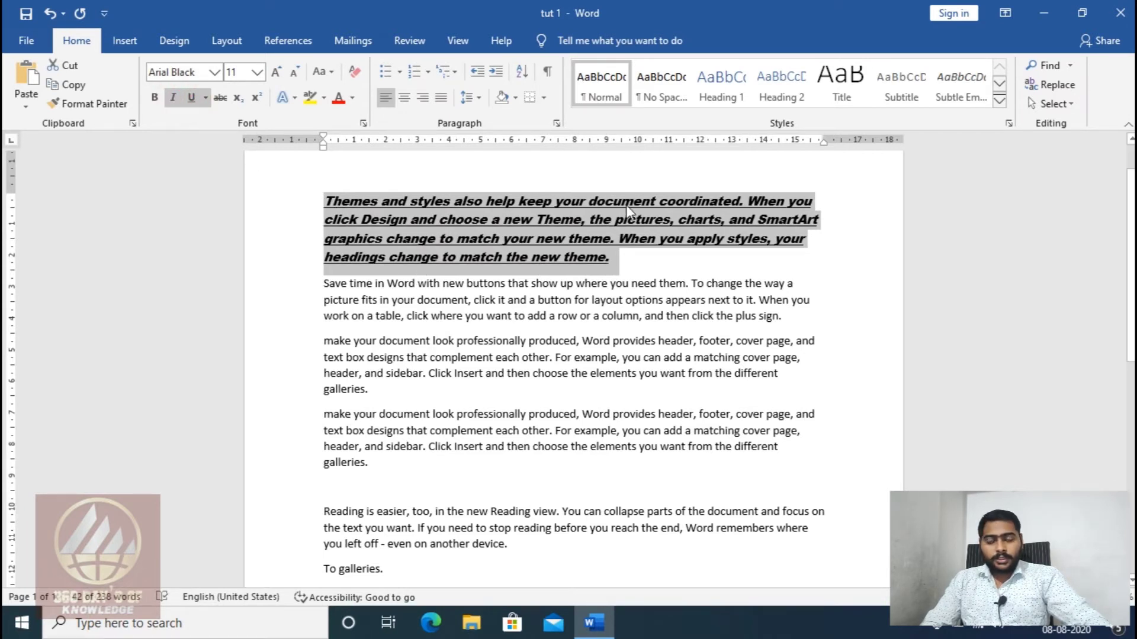
click(205, 98)
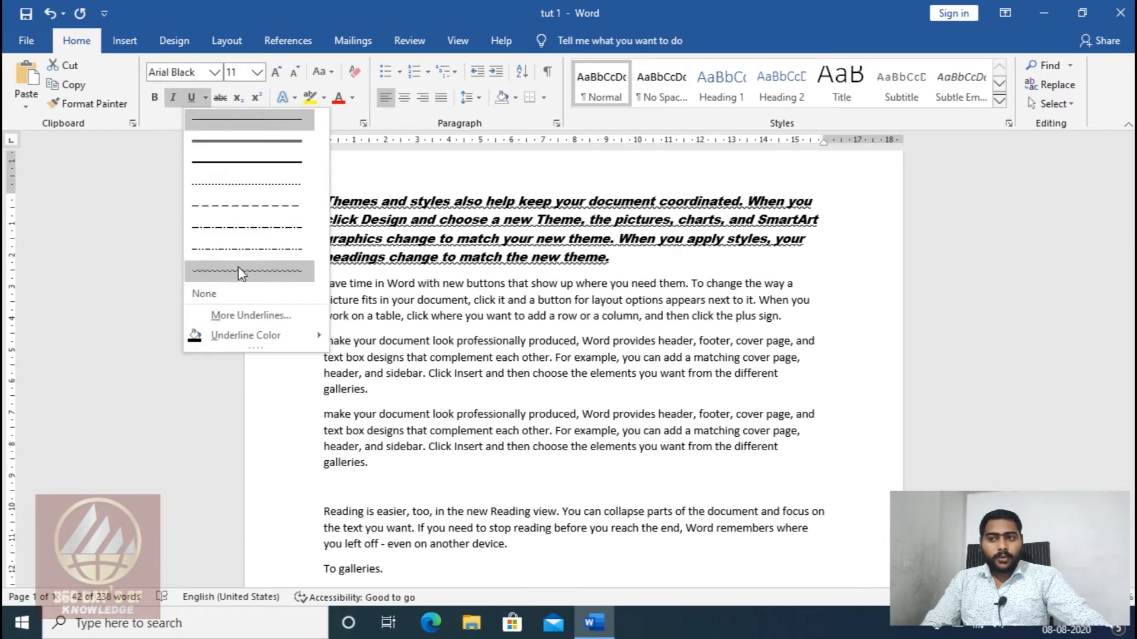
click(235, 168)
click(499, 268)
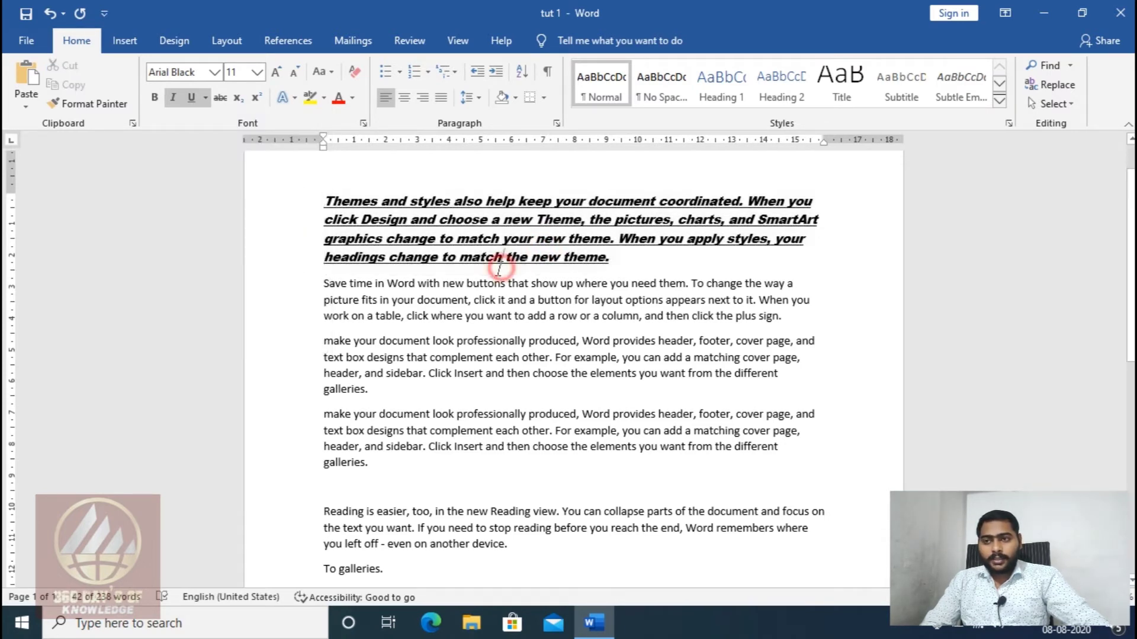
Give the words 'in Word with new' a thick underline
drag(376, 283, 452, 279)
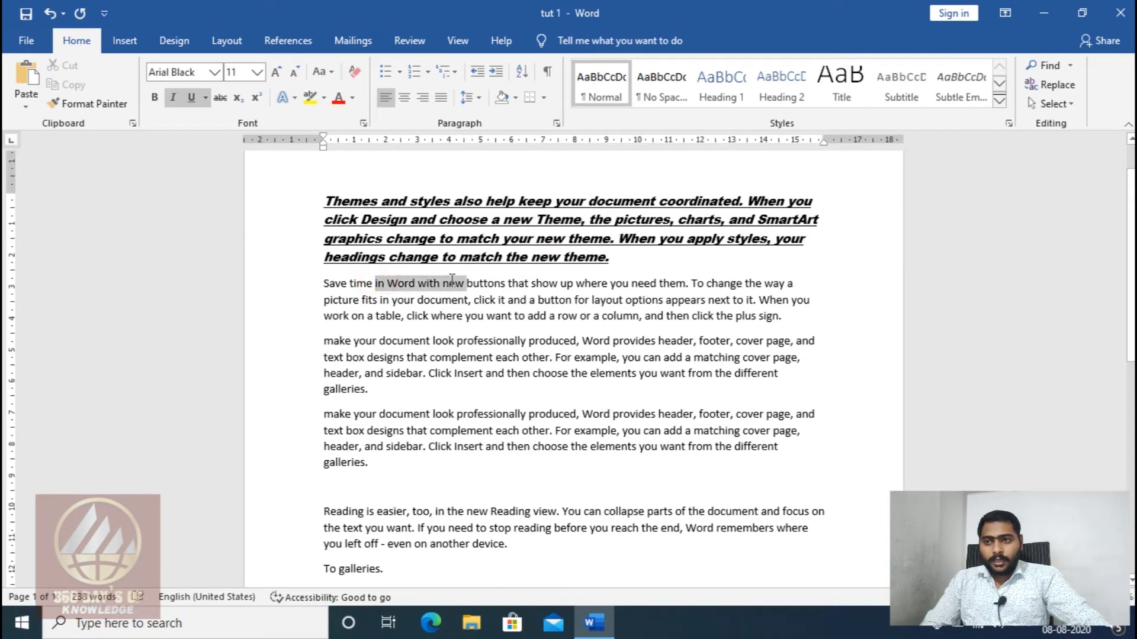
click(205, 97)
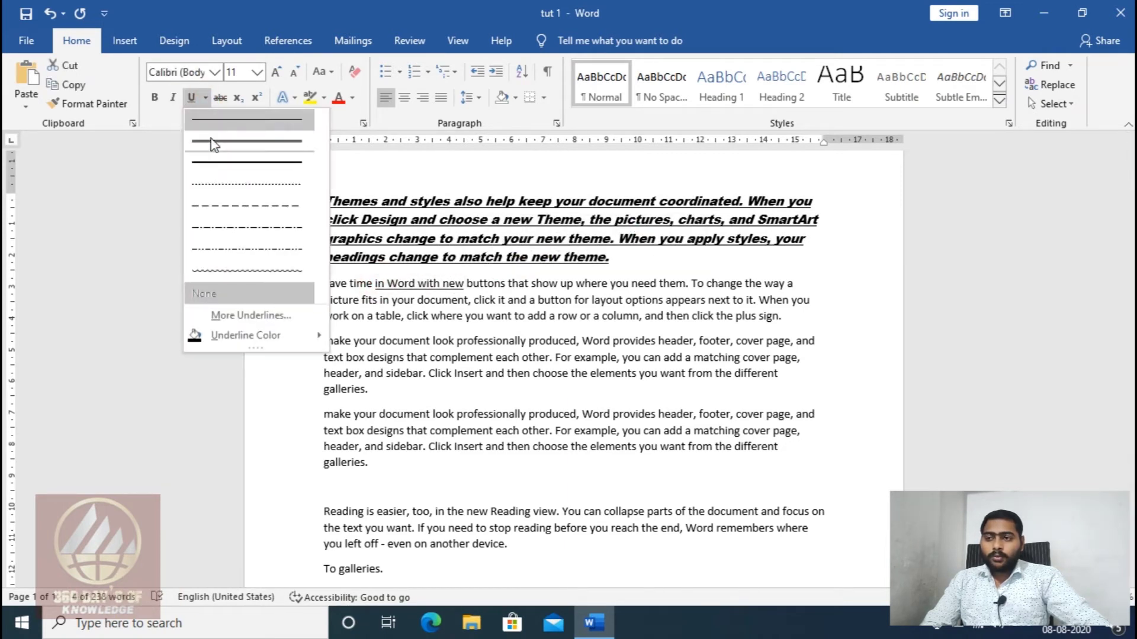
click(230, 164)
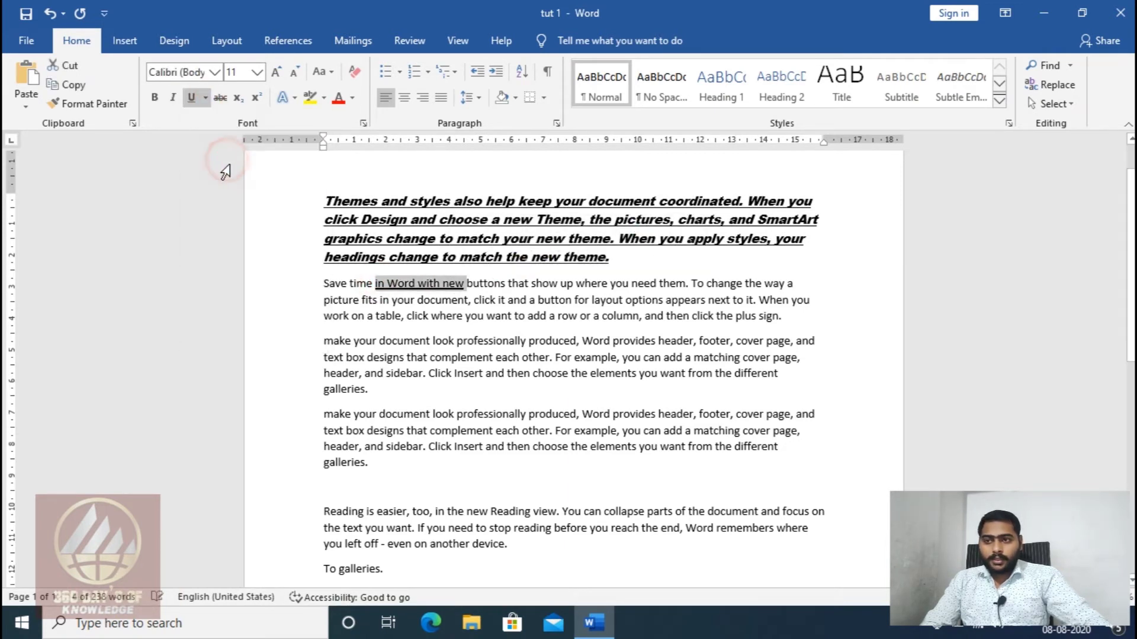
click(479, 327)
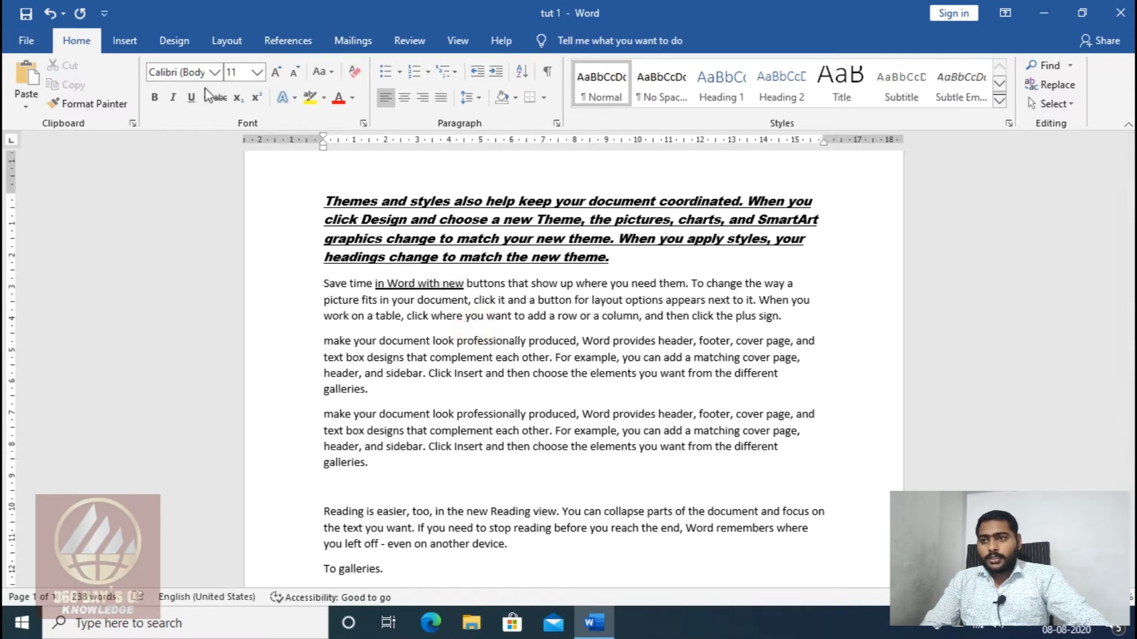
click(376, 283)
drag(326, 204, 619, 261)
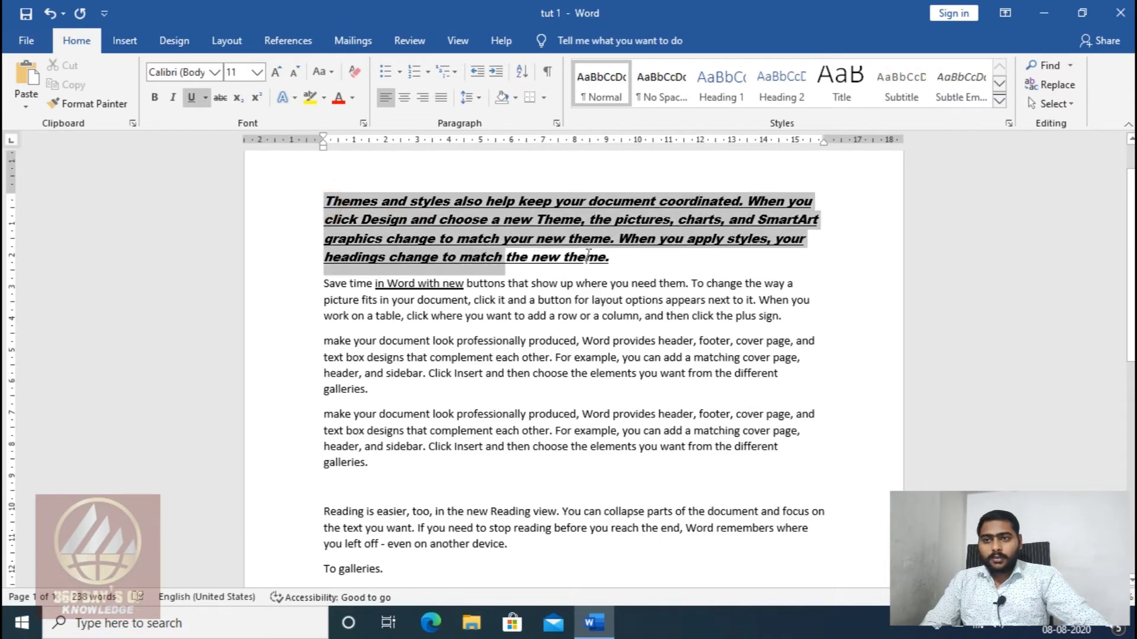
Switch the first paragraph to Mangal and set its font size to 13.5 pt
click(215, 72)
click(190, 172)
click(256, 74)
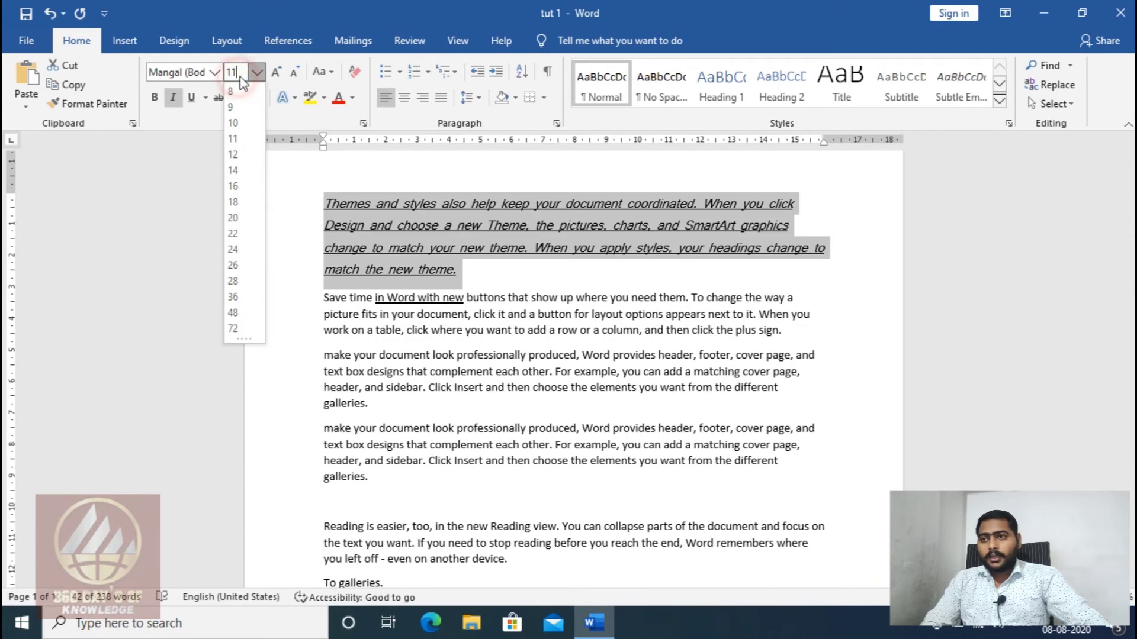
click(239, 75)
text(1)
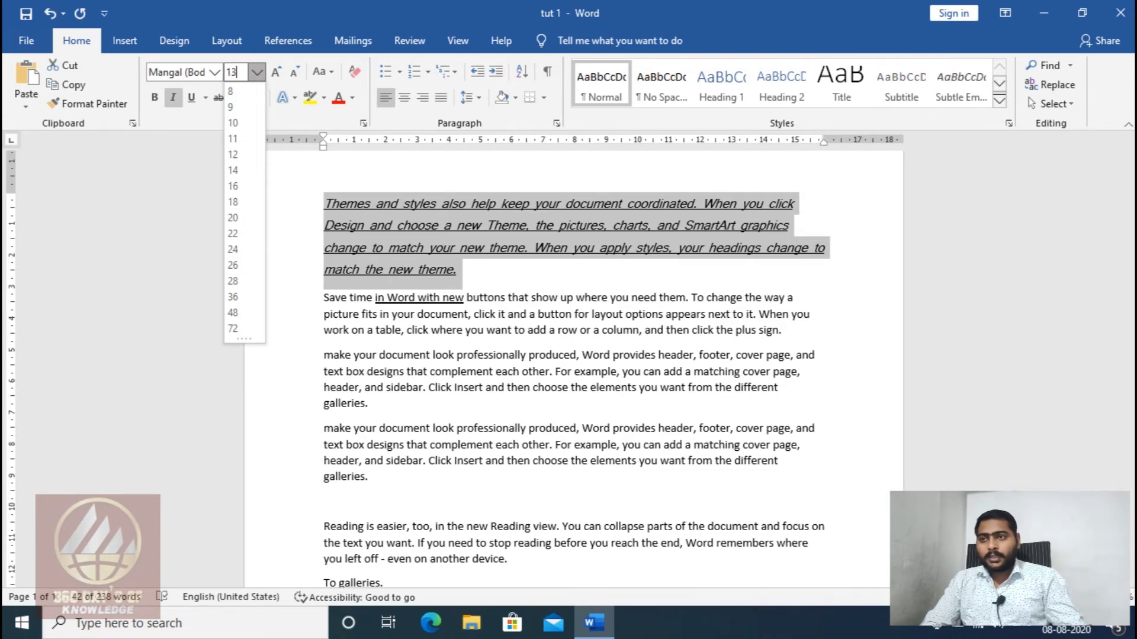
key(Return)
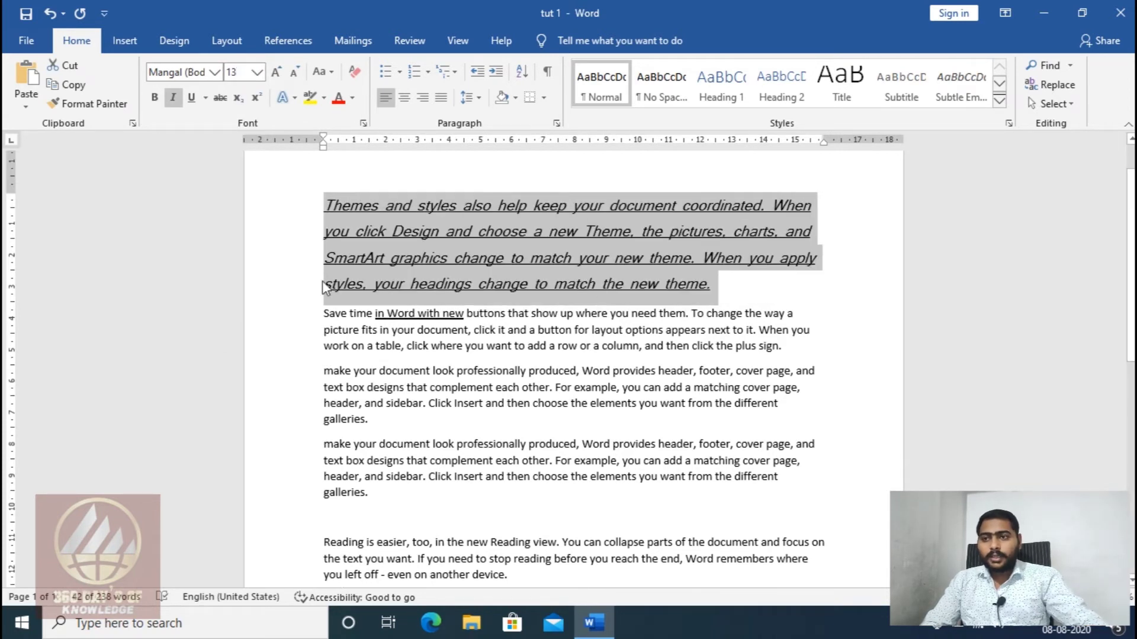
click(238, 72)
key(BackSpace)
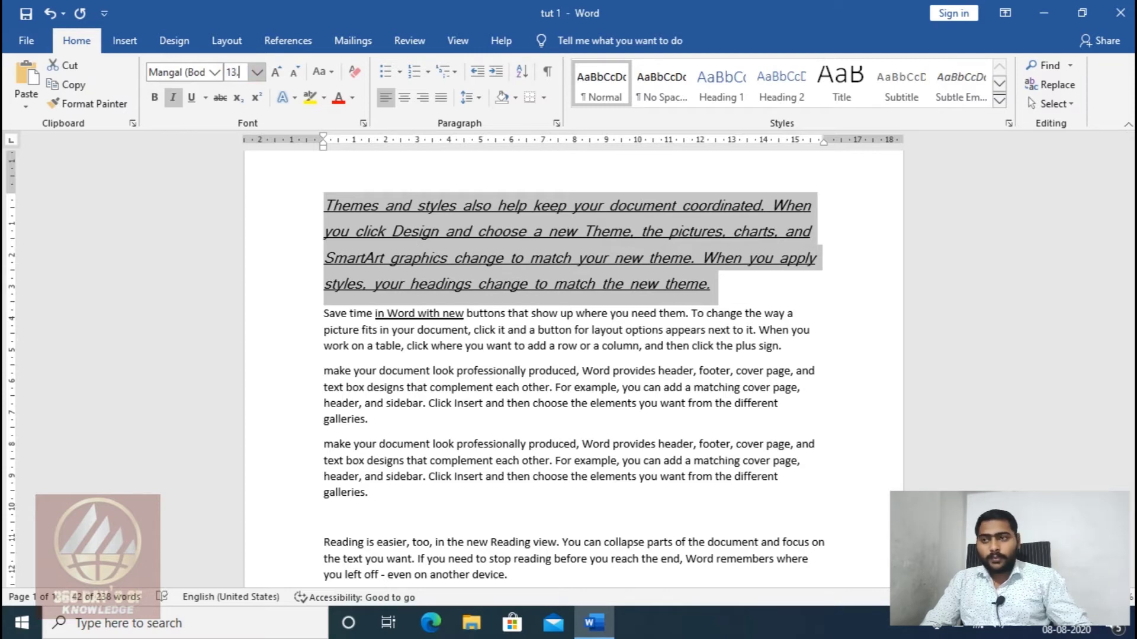
text(13.5)
key(Return)
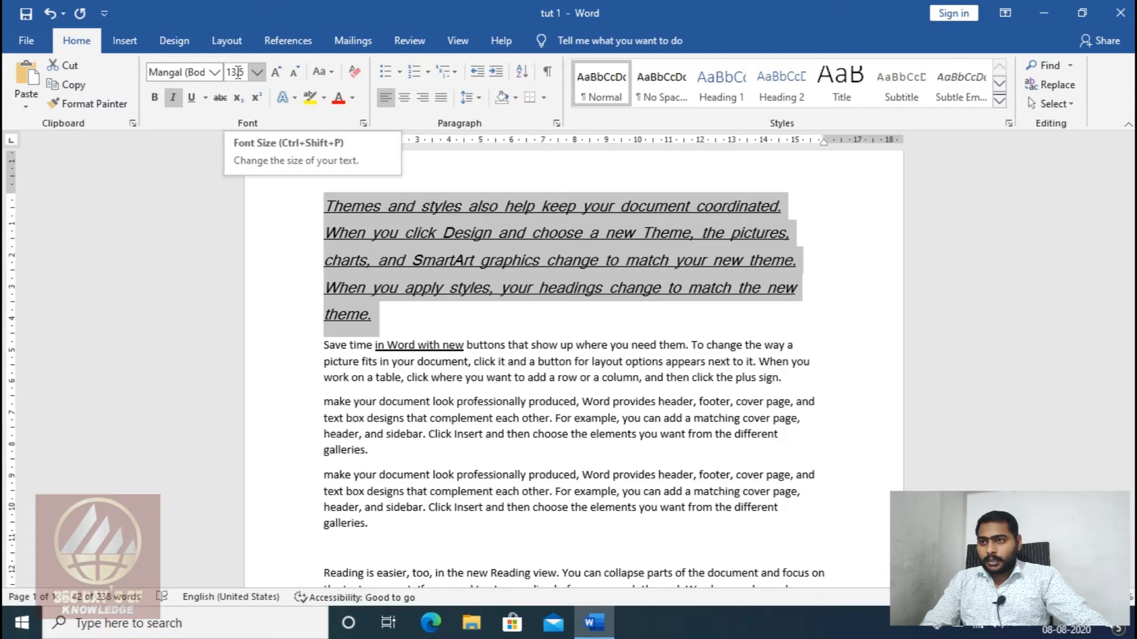
Set the paragraph's font back to Arial Black by entering the name in the Font box
click(170, 73)
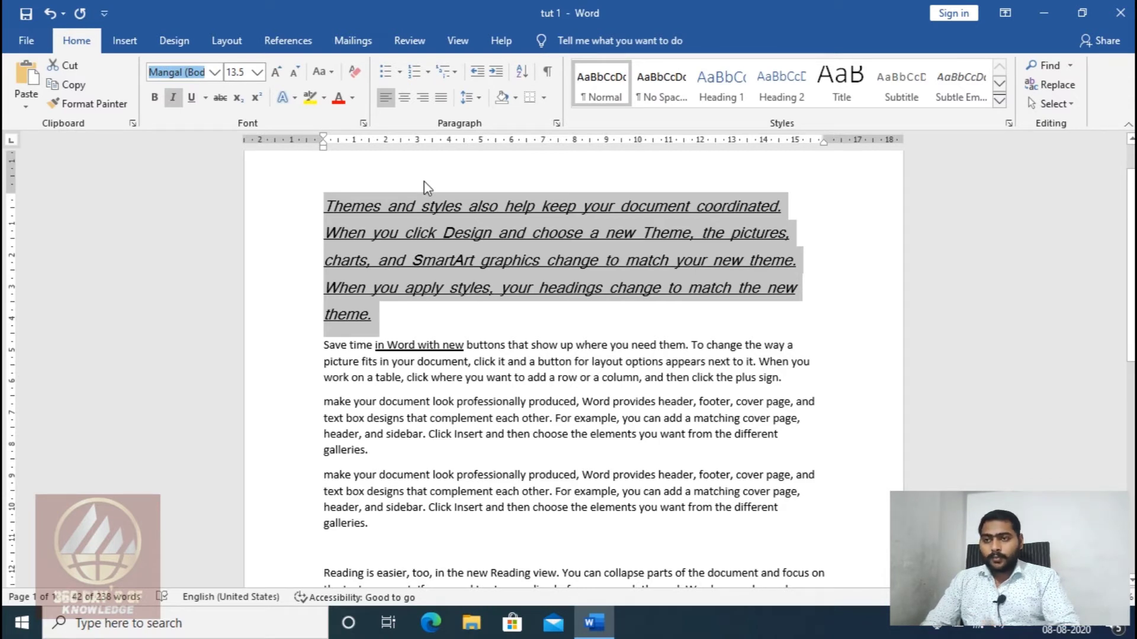
text(Arial )
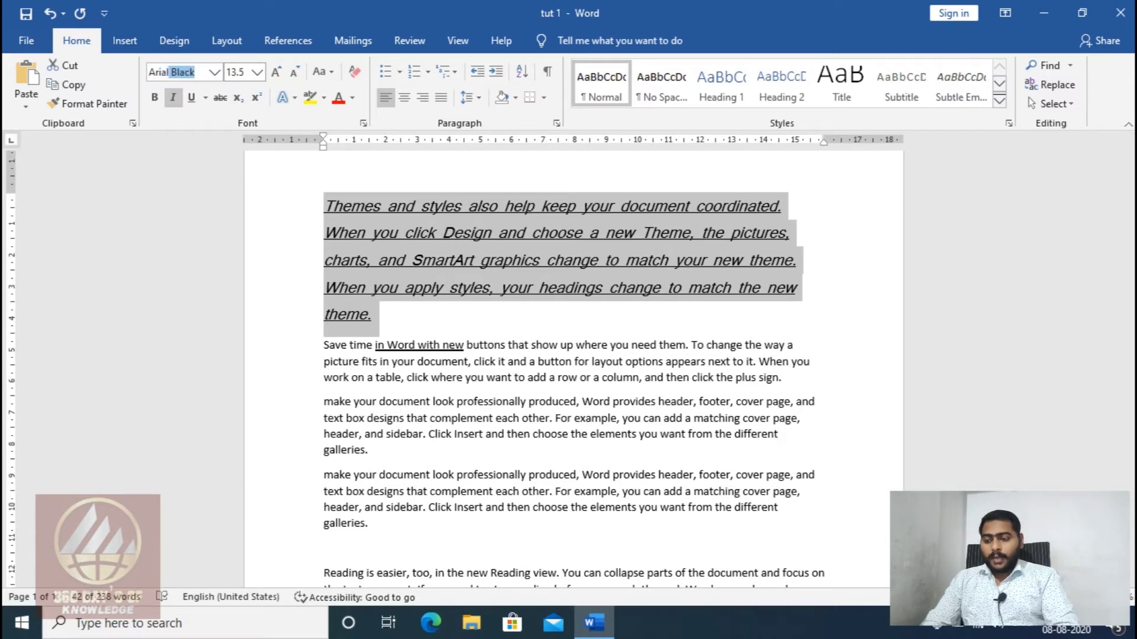
text(Blac)
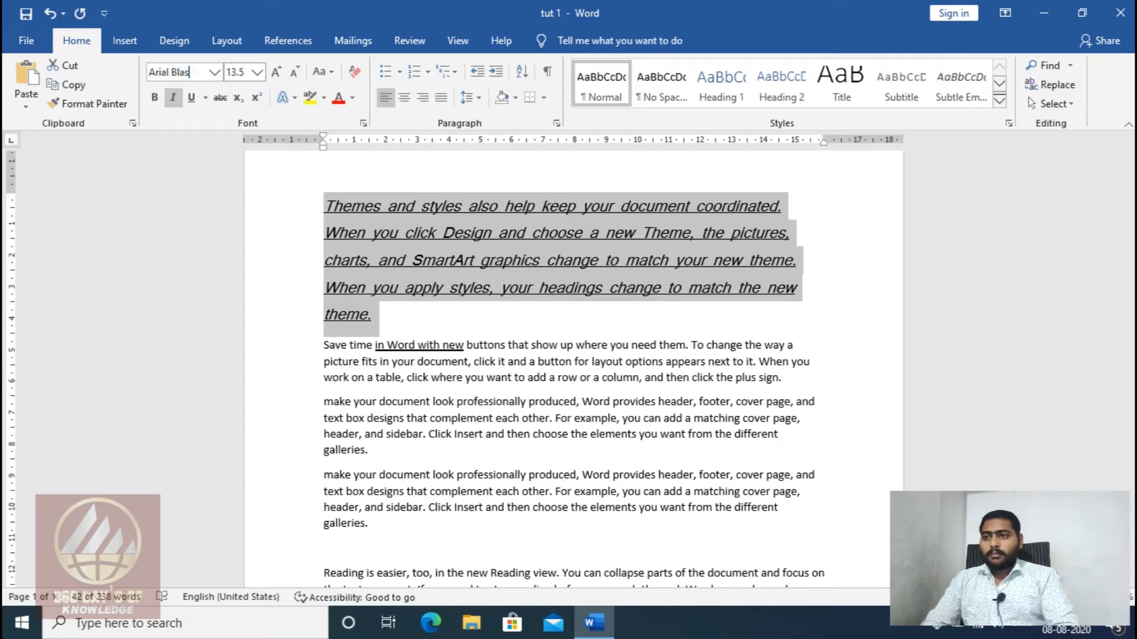
text(k)
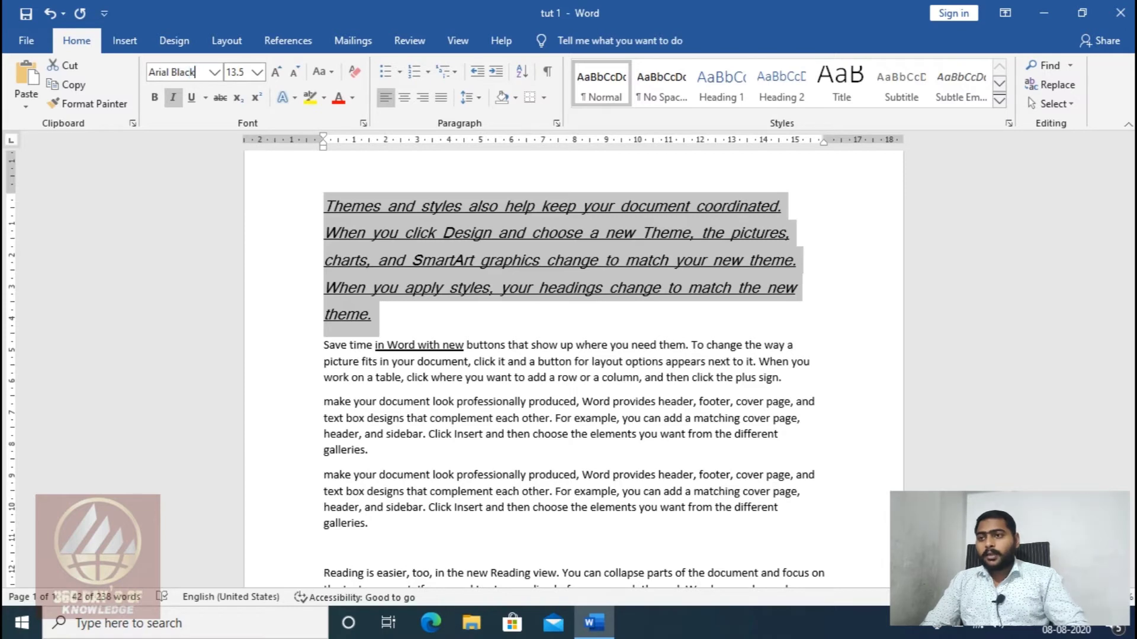
key(Return)
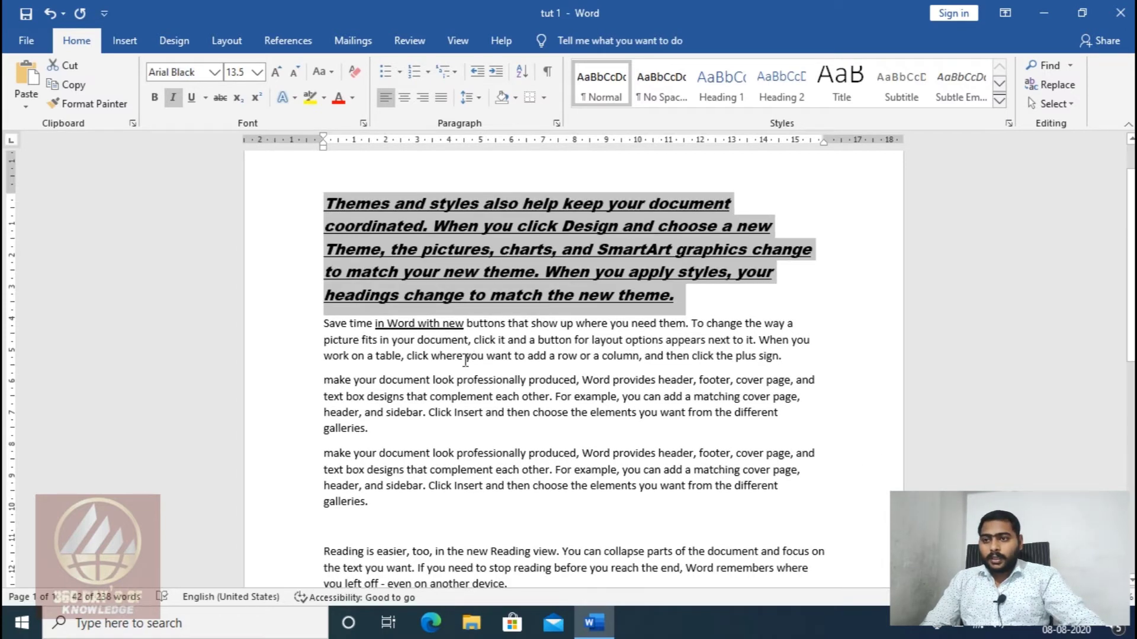
scroll(381, 342, down, 1)
Strike through the 'make your document…' paragraph and start a new line after 'To galleries.'
drag(319, 338, 379, 388)
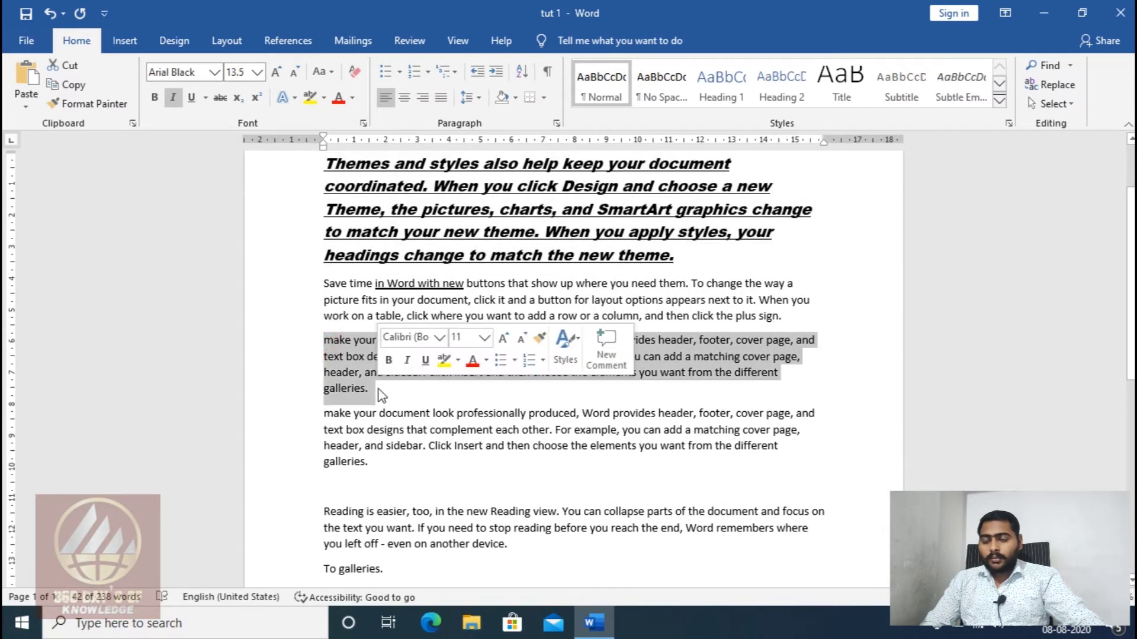
click(219, 99)
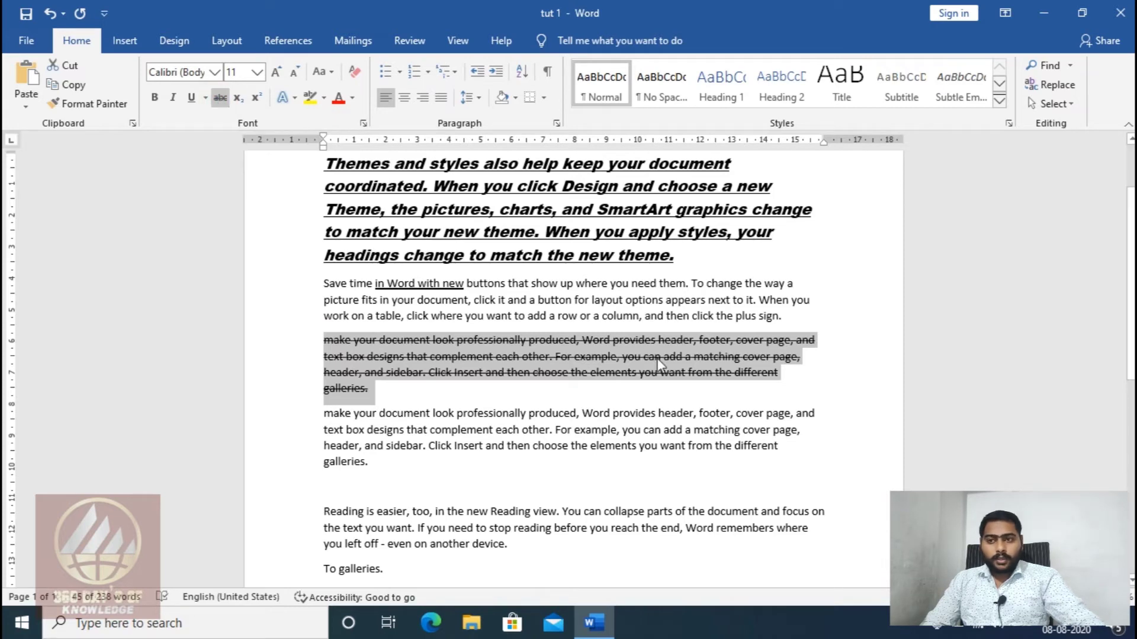
scroll(553, 360, down, 5)
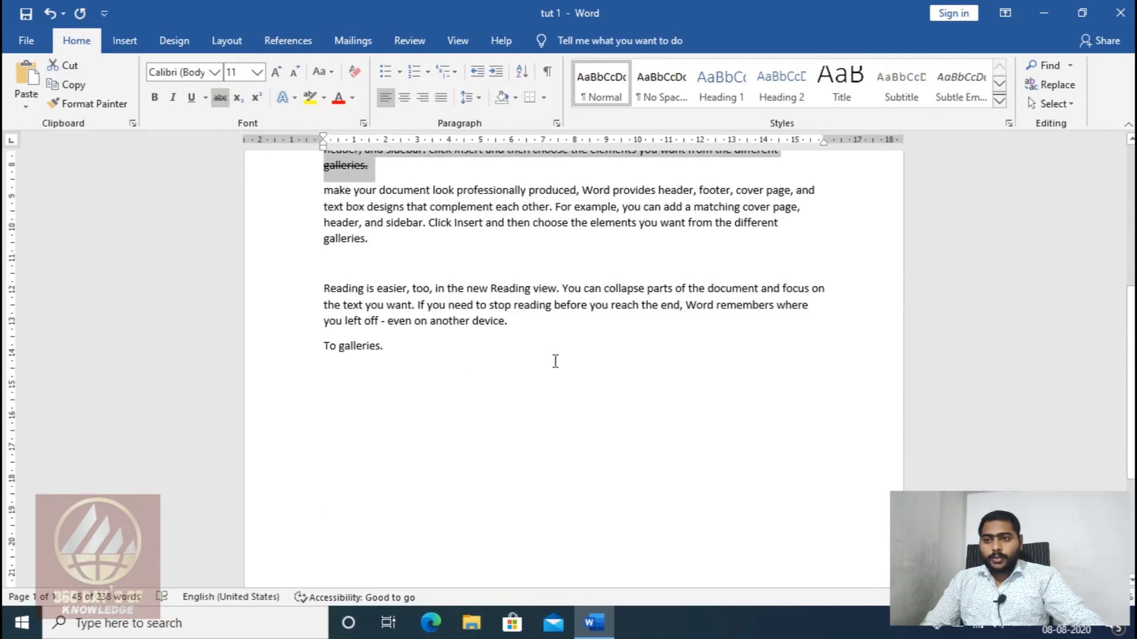
click(403, 341)
key(Return)
key(Return)
Type H2O and grow it to 80 pt with Grow Font
text(H2)
text(O)
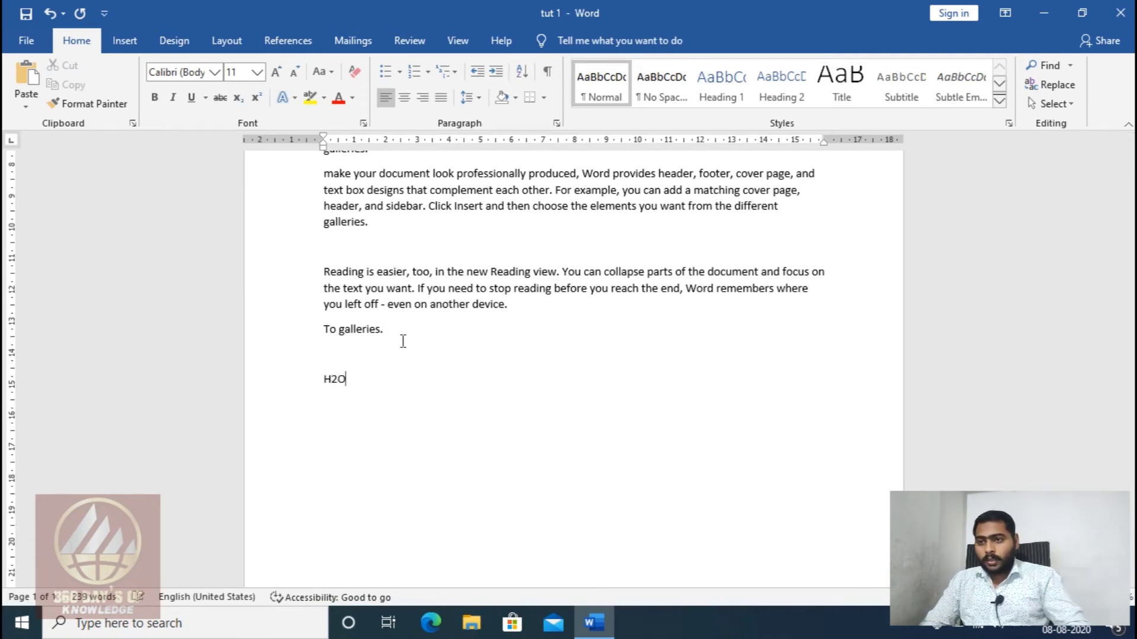
key(shift+Left)
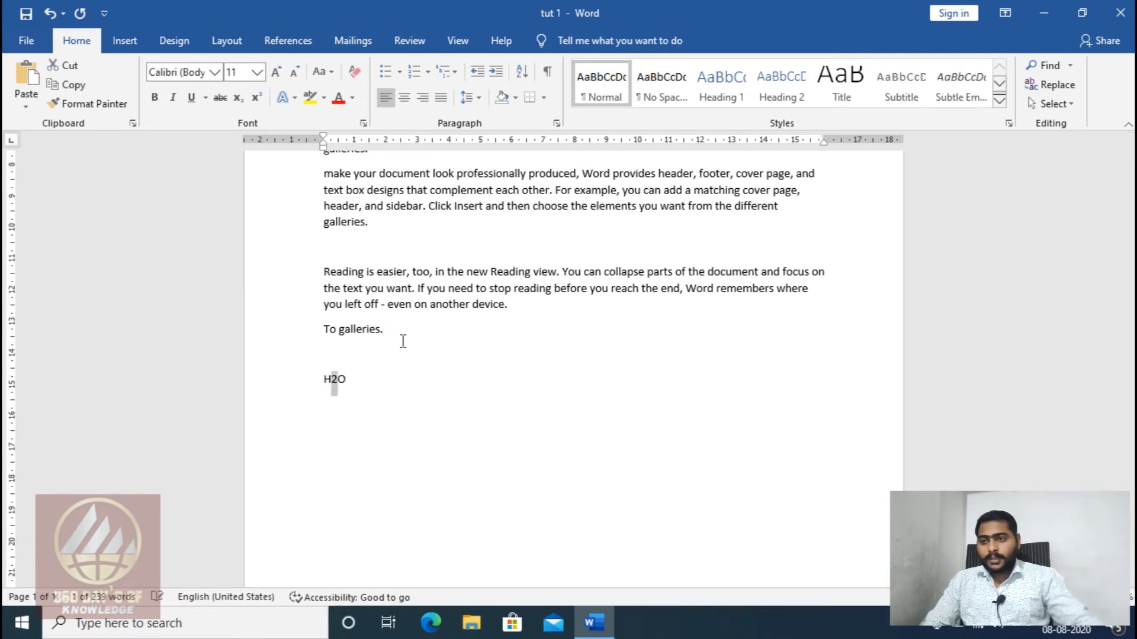
drag(354, 378, 305, 373)
click(276, 71)
click(276, 71)
click(277, 71)
click(276, 71)
click(276, 71)
click(277, 71)
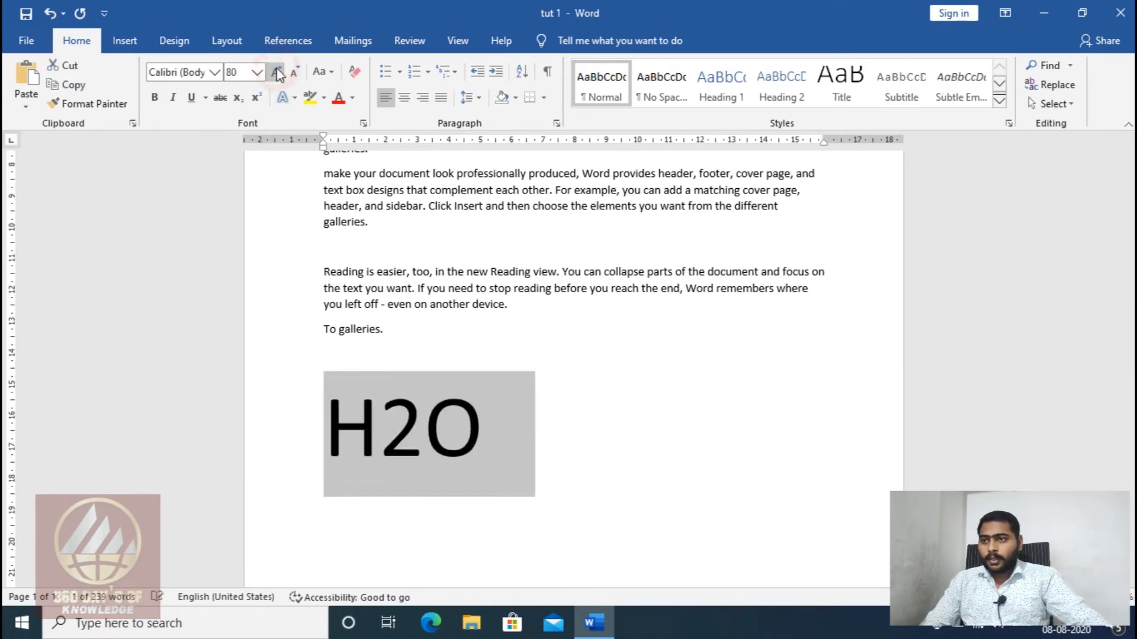
click(257, 71)
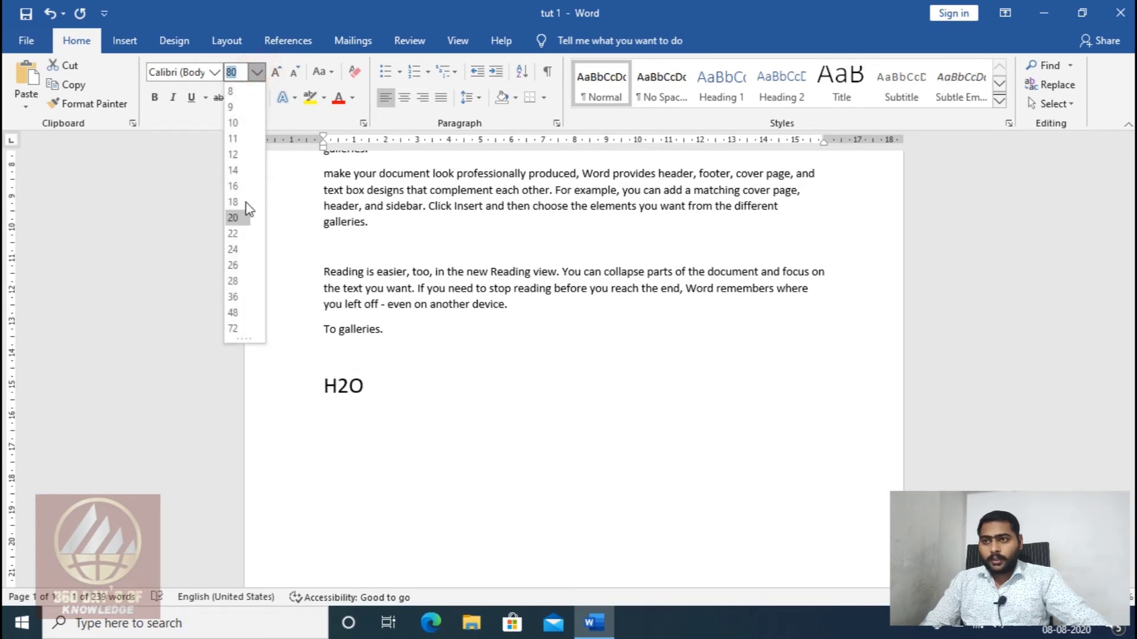
click(257, 71)
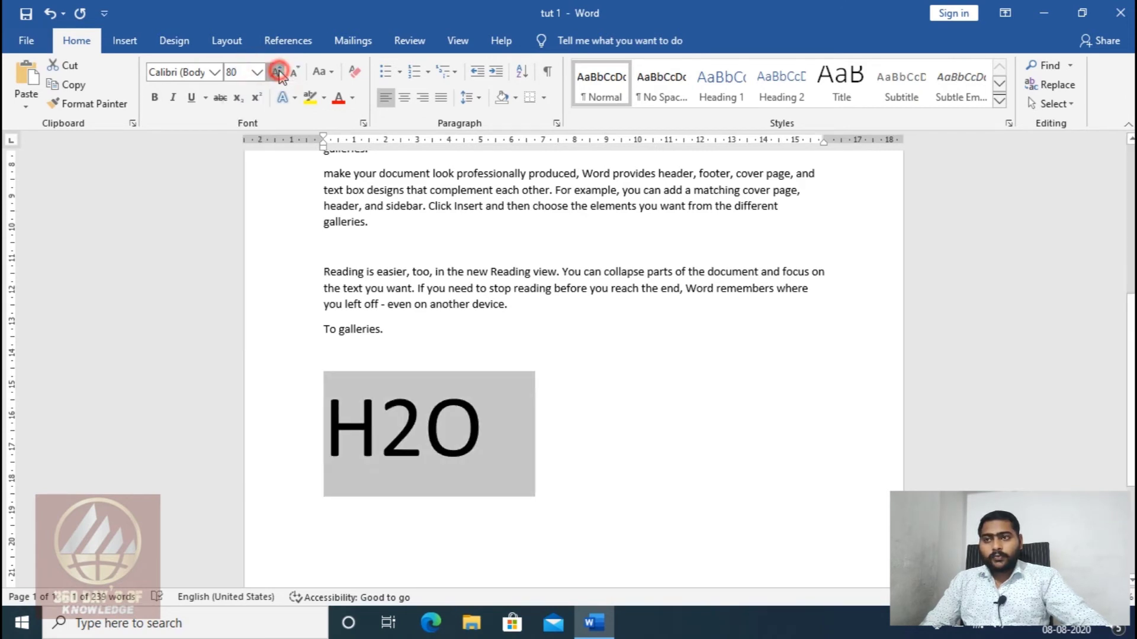
click(276, 72)
click(291, 72)
click(292, 72)
click(276, 71)
click(291, 72)
click(277, 71)
click(277, 71)
click(295, 72)
click(295, 72)
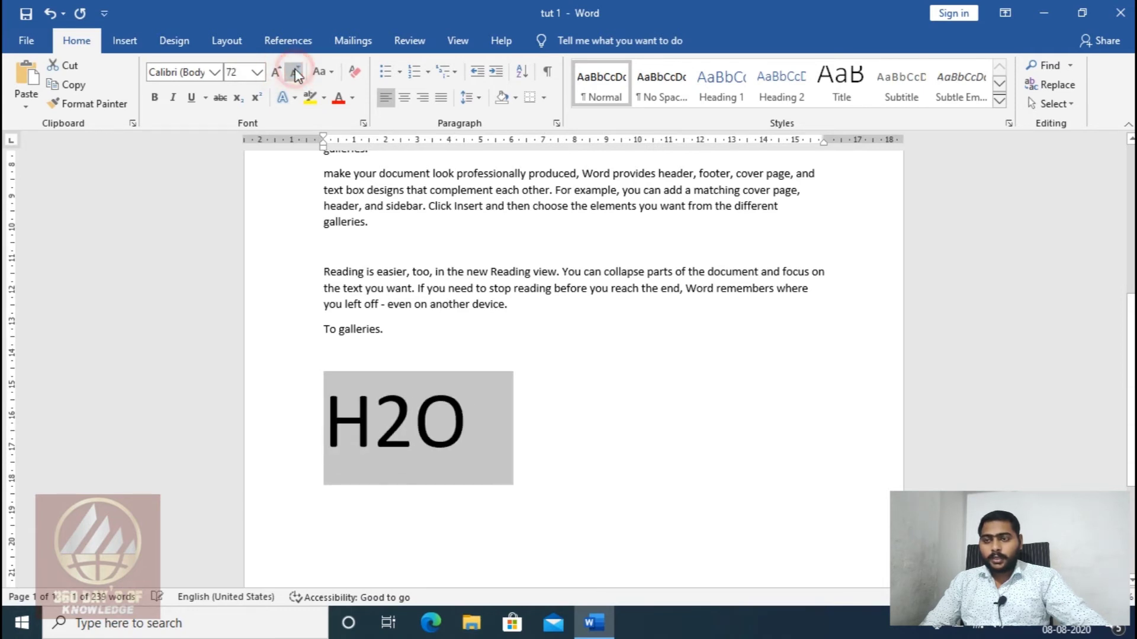
click(277, 72)
Make the 2 in H2O a subscript
click(405, 473)
drag(388, 432, 411, 434)
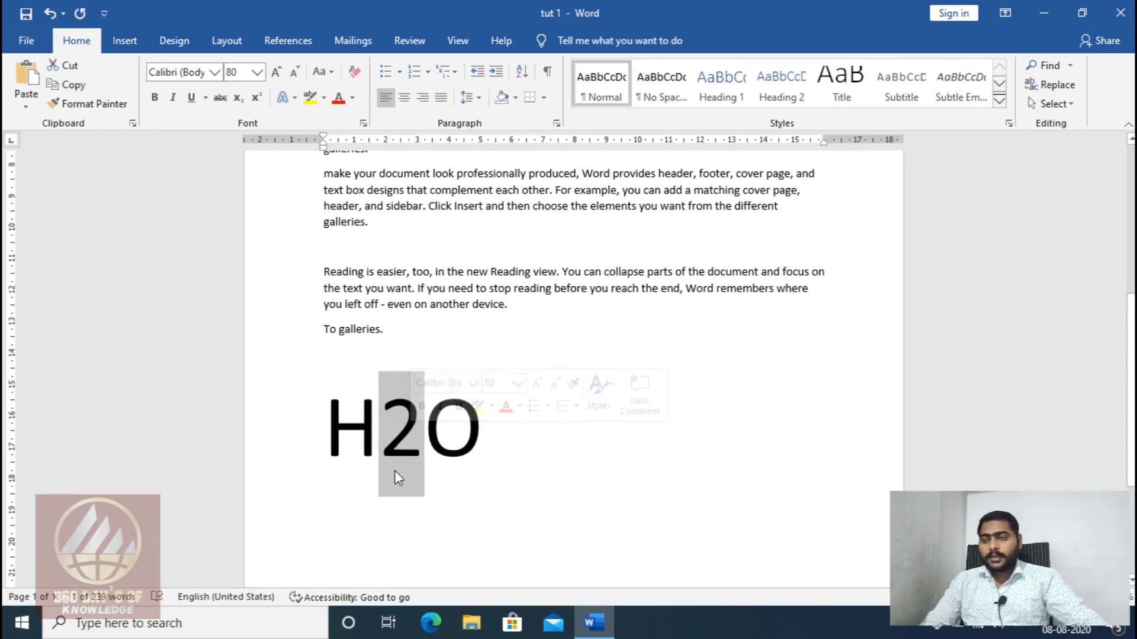
click(238, 98)
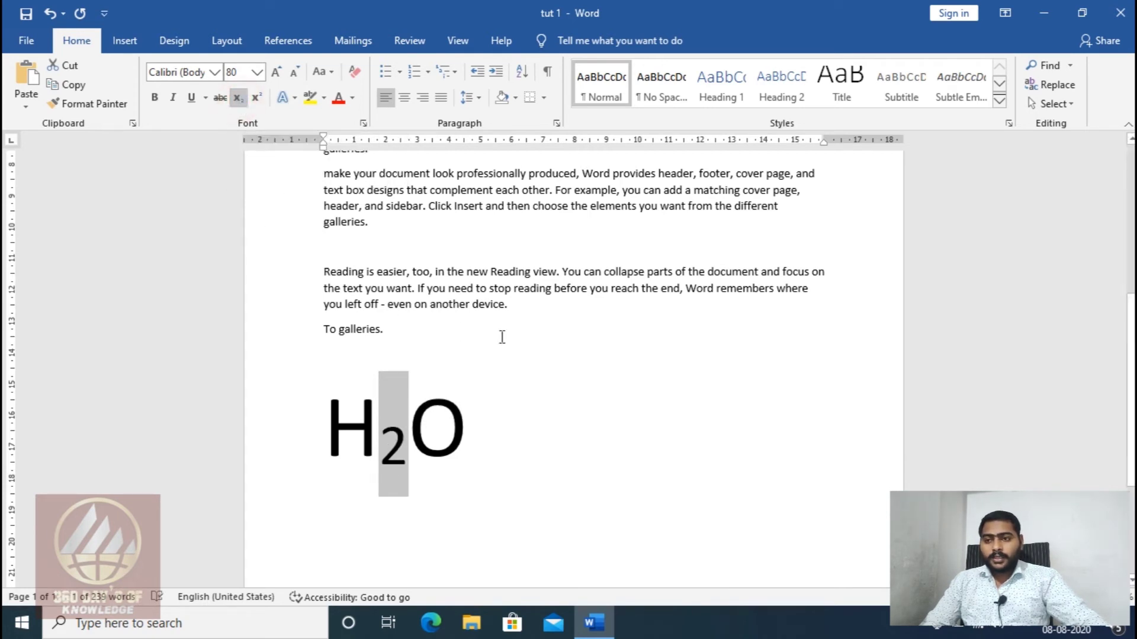
Add 22 after H₂O, trying superscript and subscript on its last 2 before returning it to normal
click(520, 424)
text(22)
key(shift+Left)
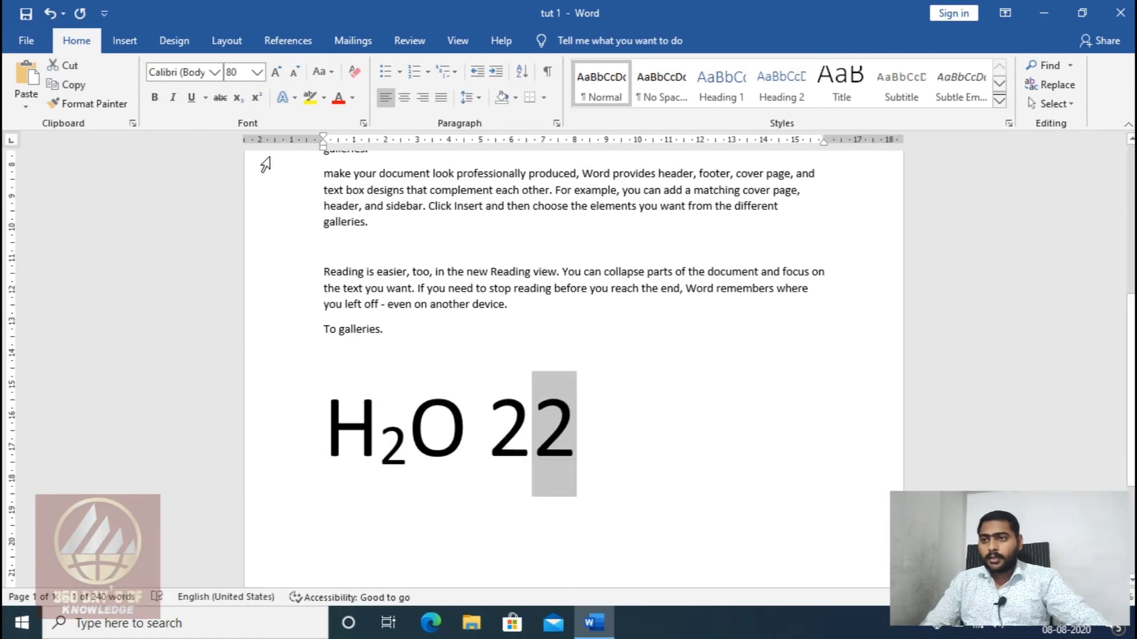
click(255, 97)
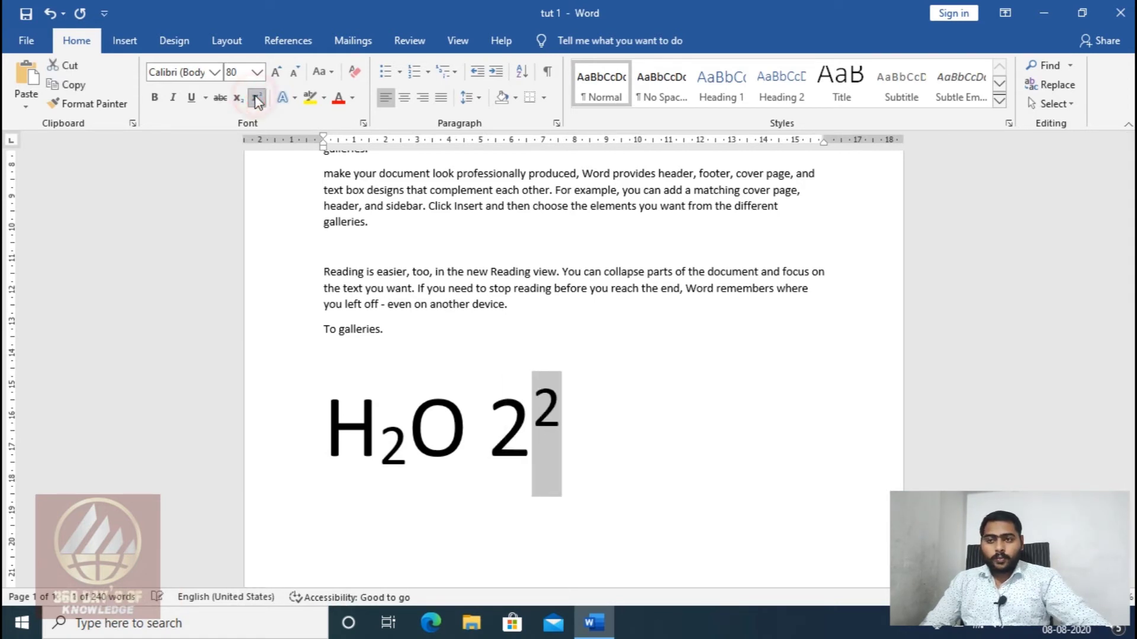
click(239, 99)
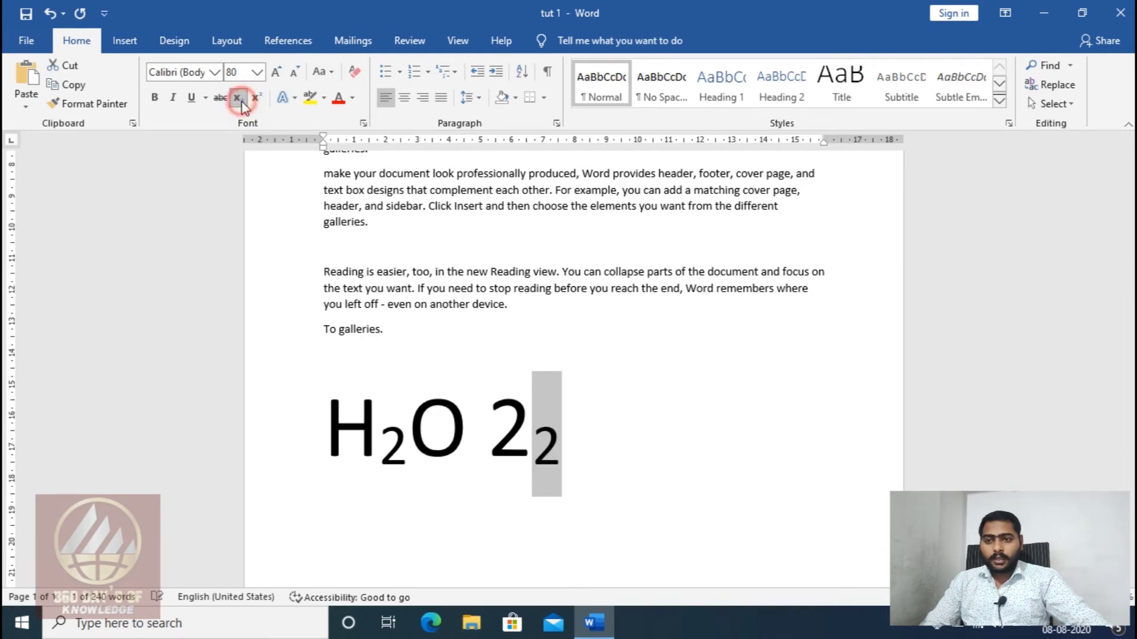
click(257, 99)
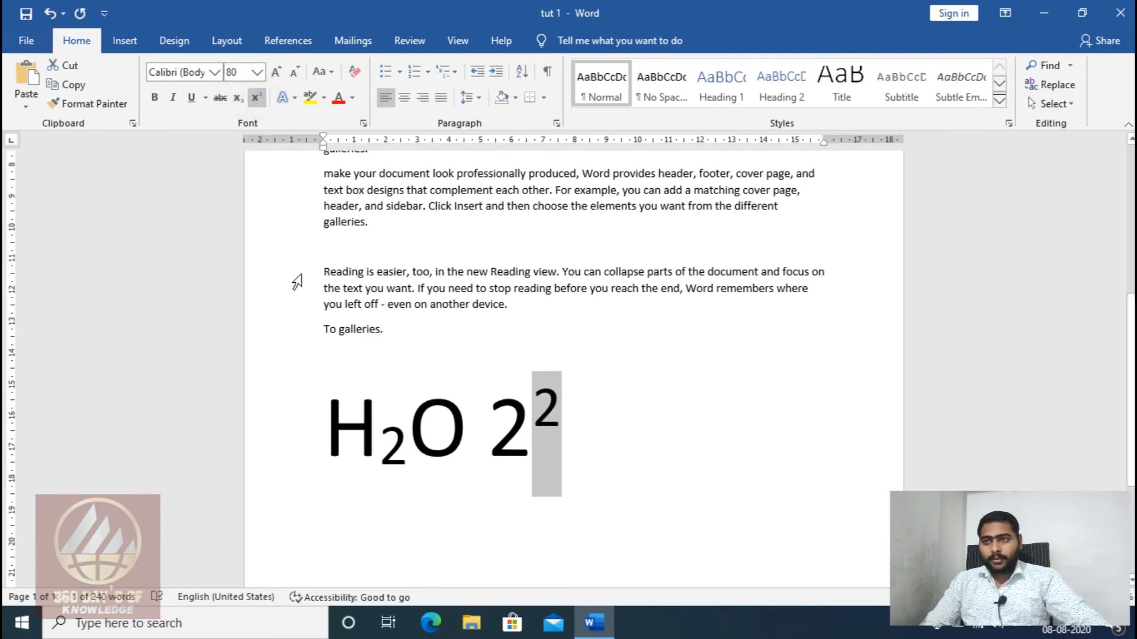
click(257, 98)
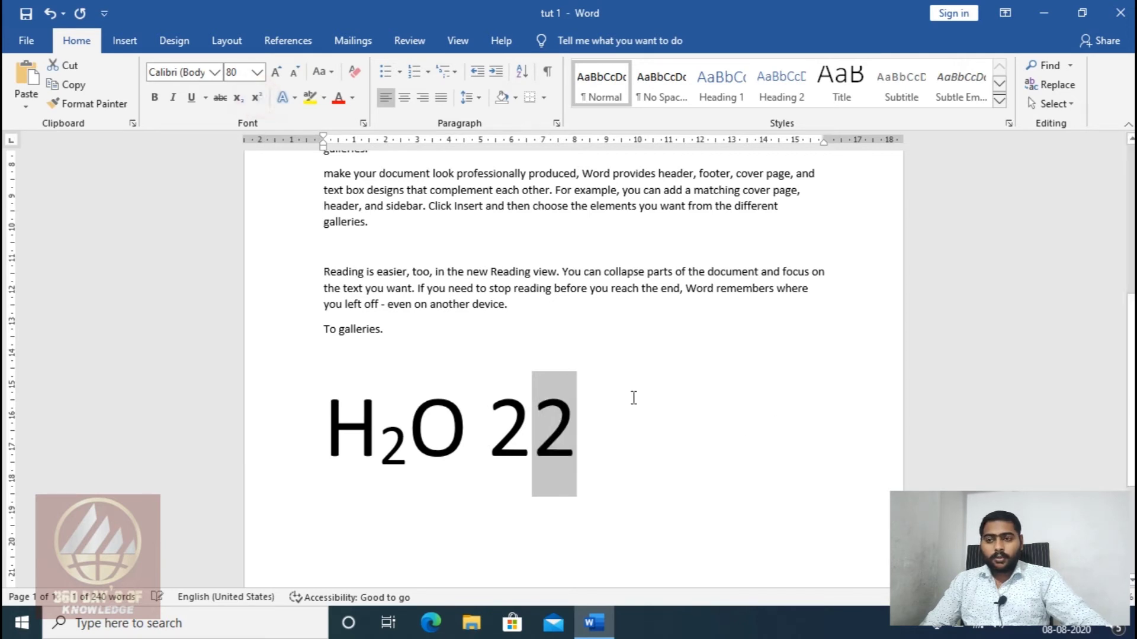
click(685, 438)
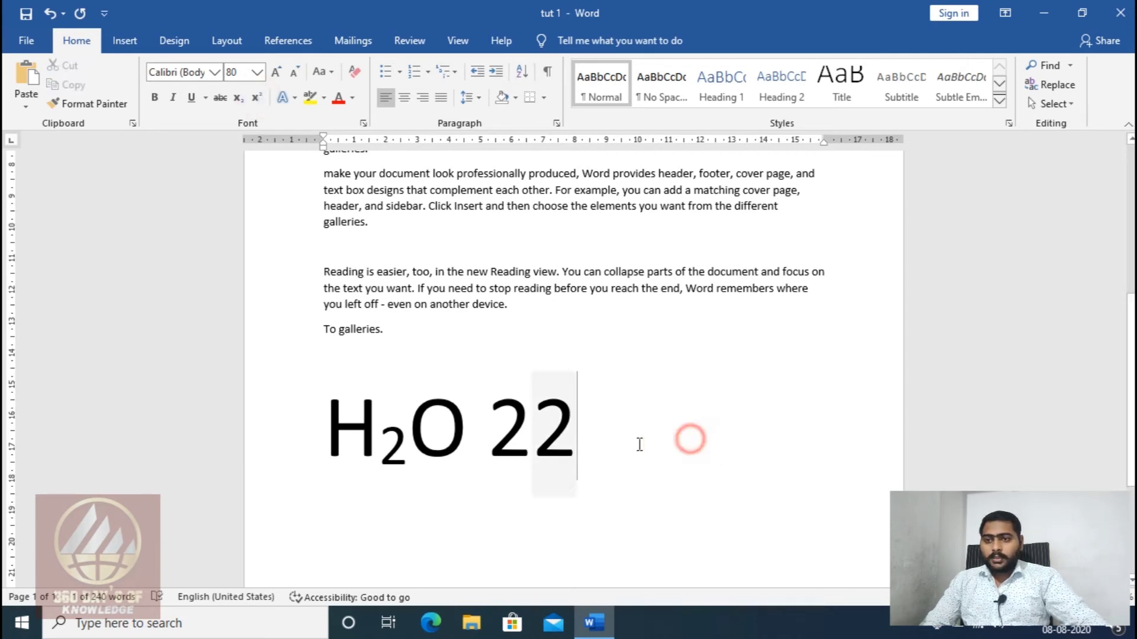
drag(570, 436, 325, 428)
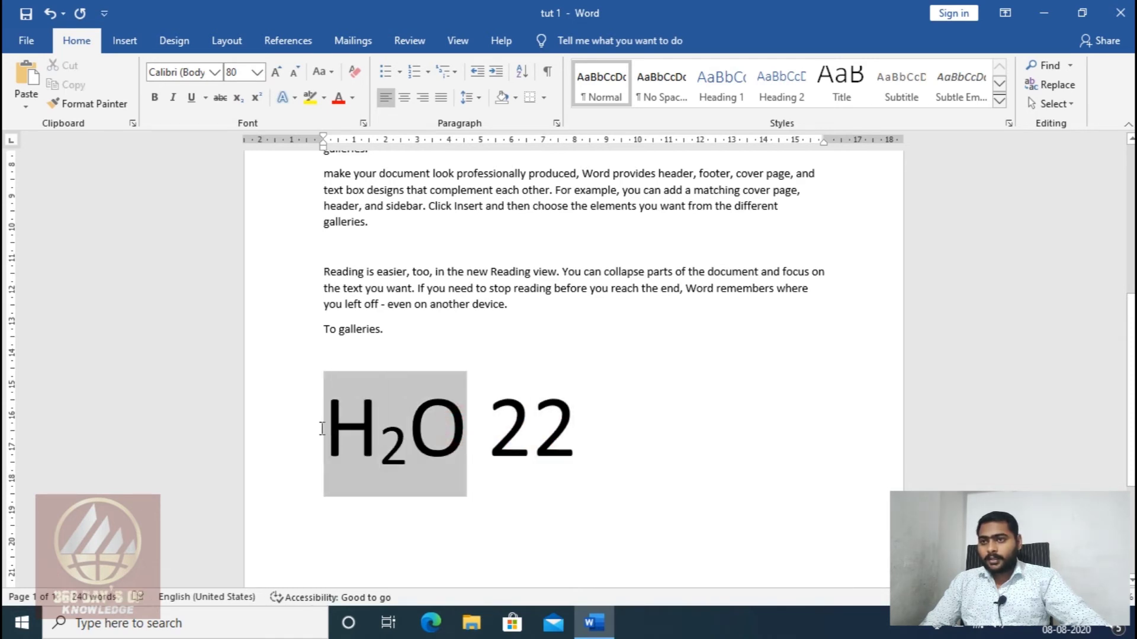
Apply the outlined blue text effect to H2O and add a reflection beneath it
click(294, 102)
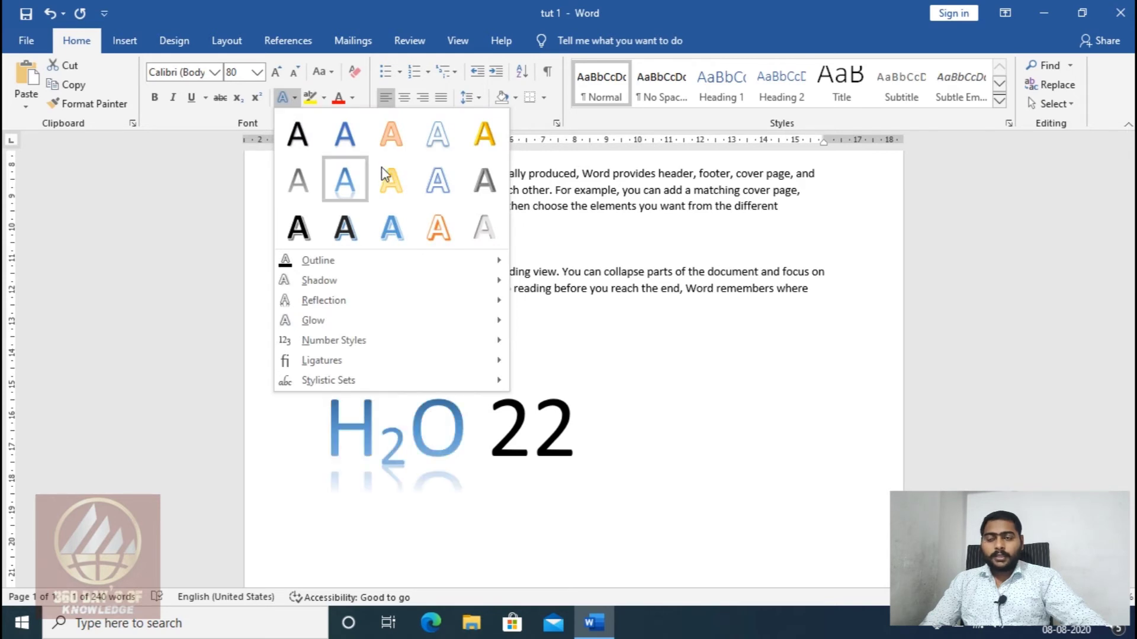
click(454, 189)
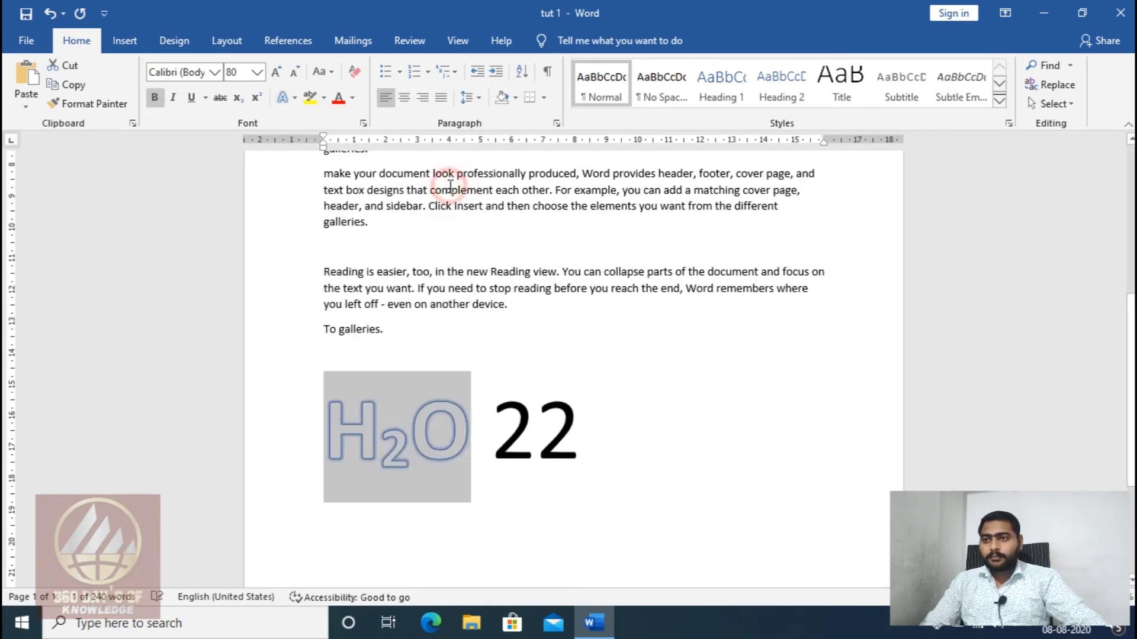
click(294, 98)
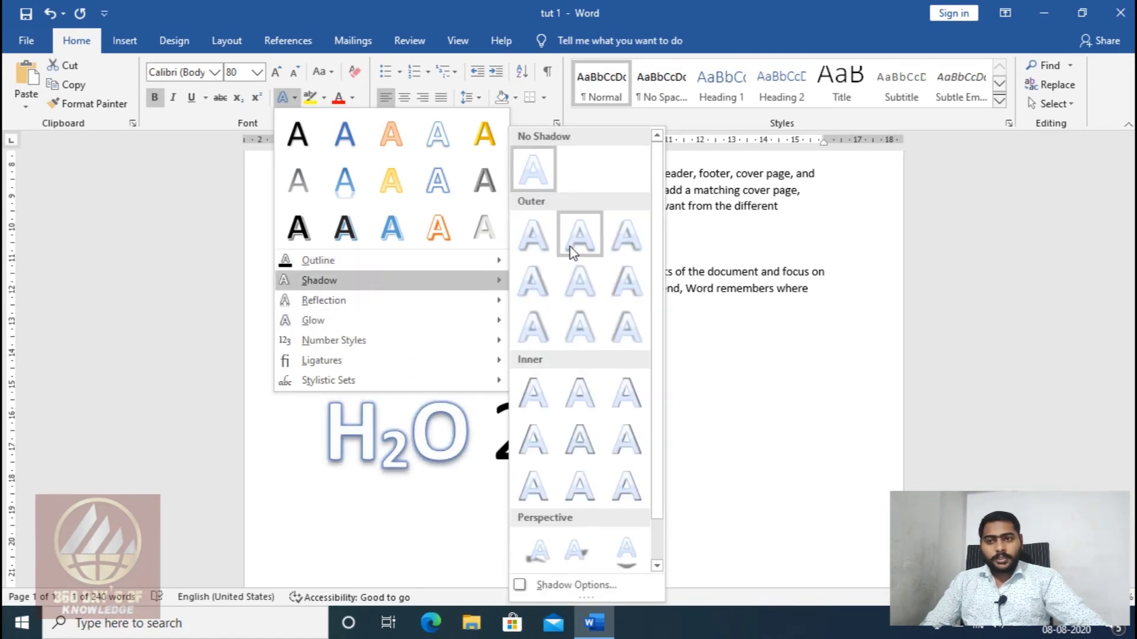
mouse_move(323, 300)
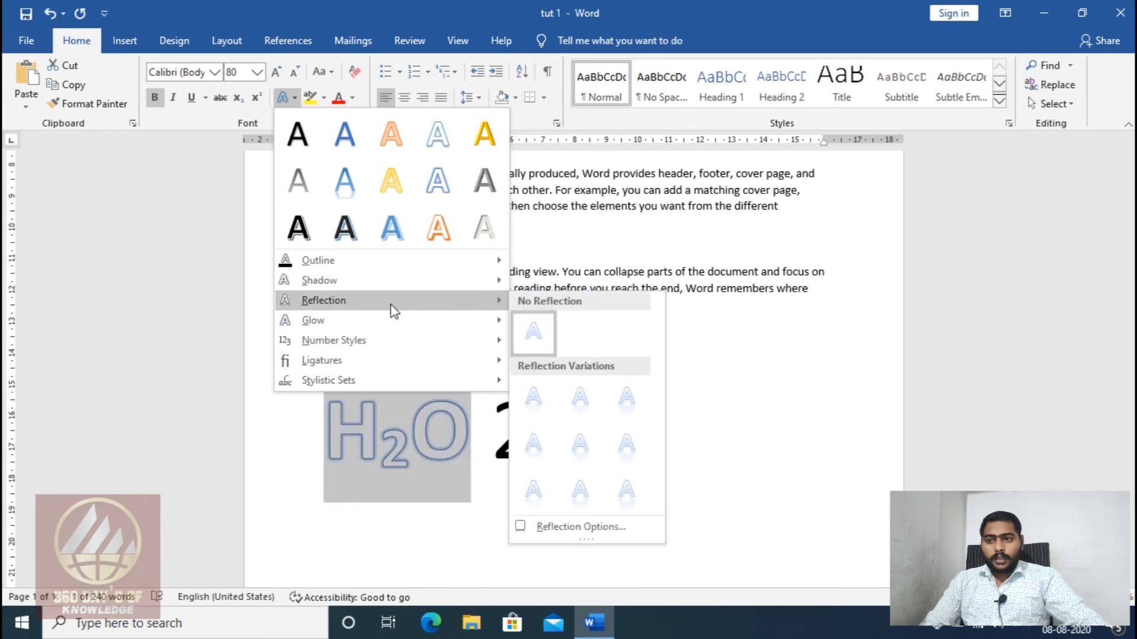
click(589, 451)
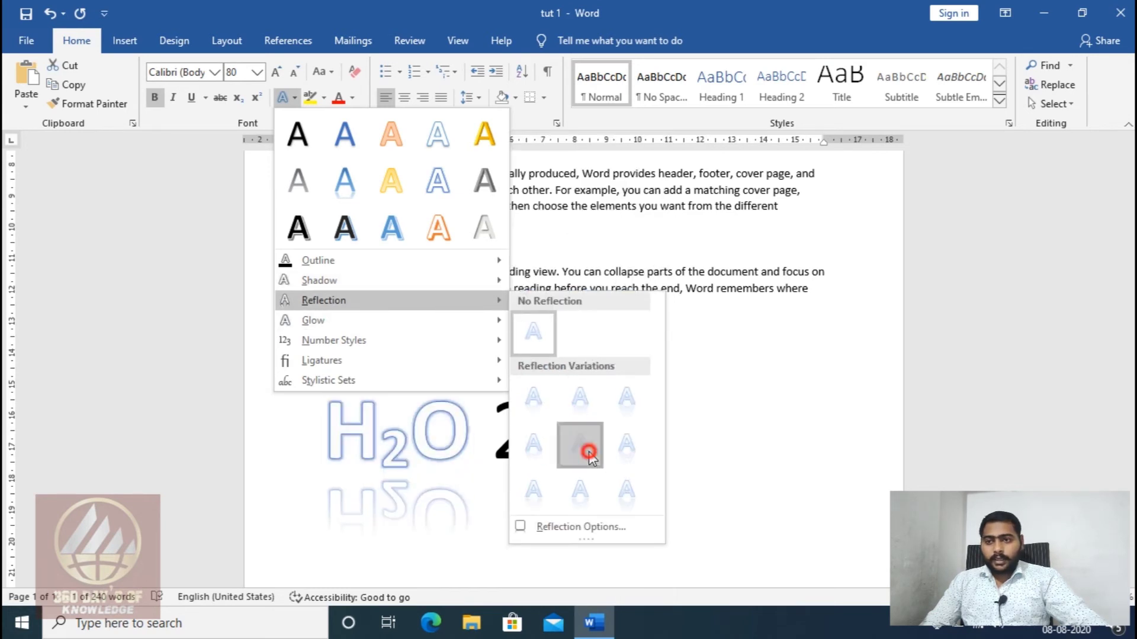
Select the plain number 22 next to H₂O
scroll(407, 393, down, 2)
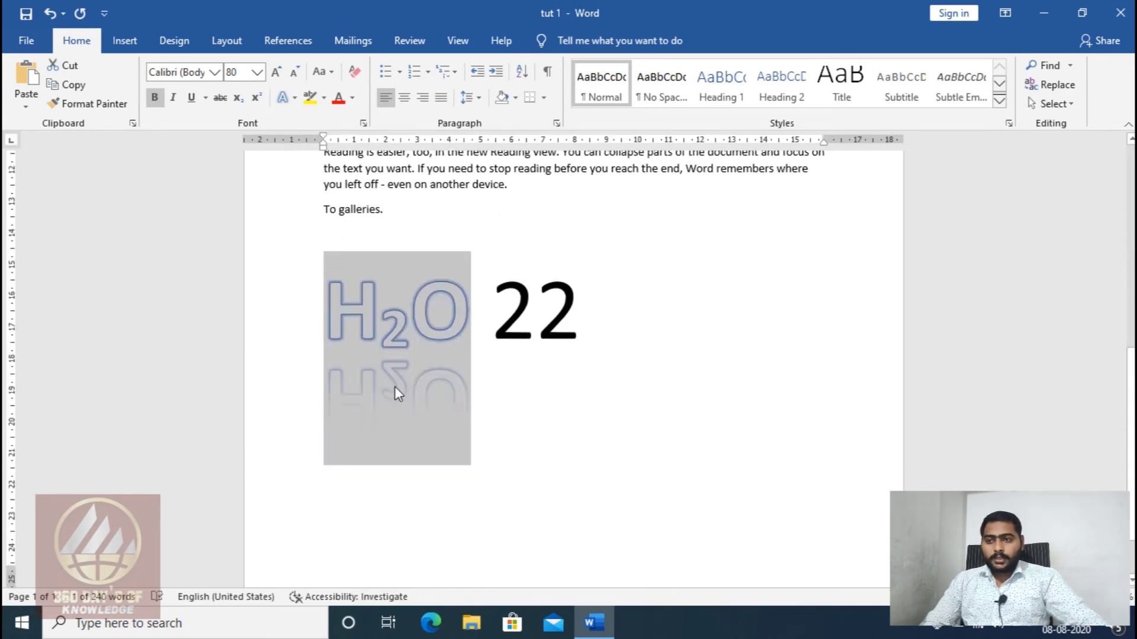
click(485, 382)
drag(485, 382, 382, 385)
click(410, 389)
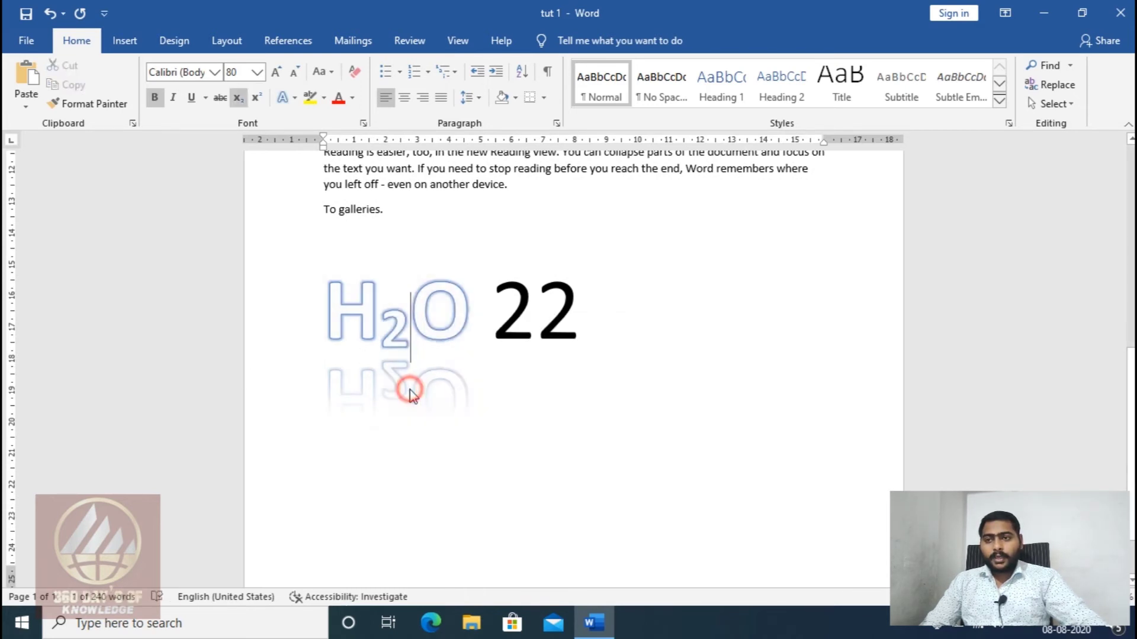
drag(492, 311, 567, 314)
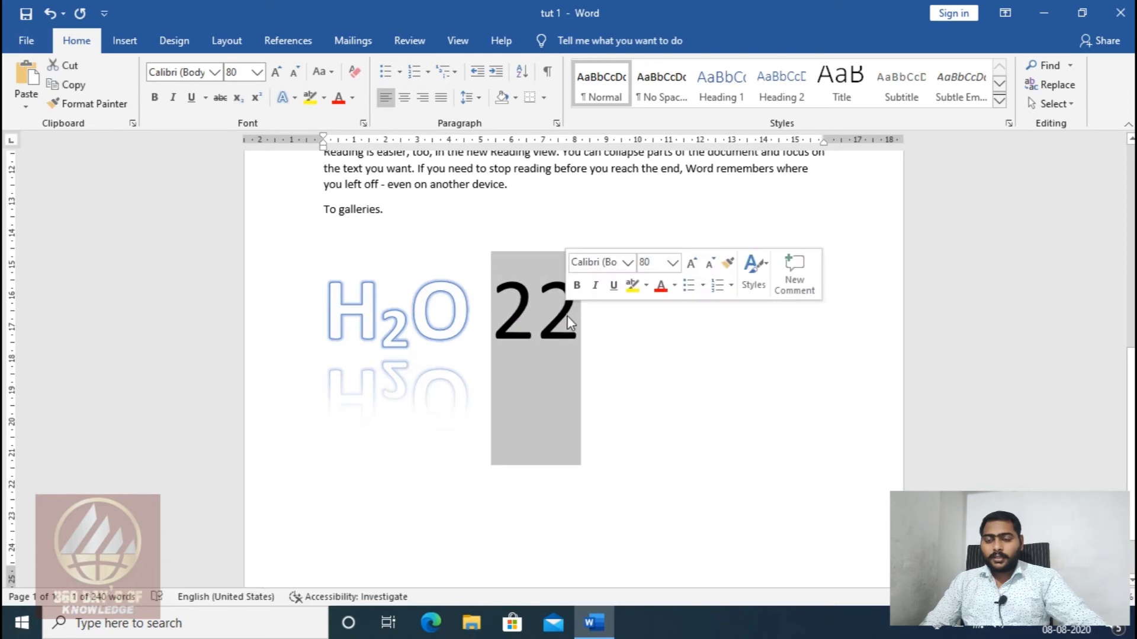
scroll(535, 340, up, 1)
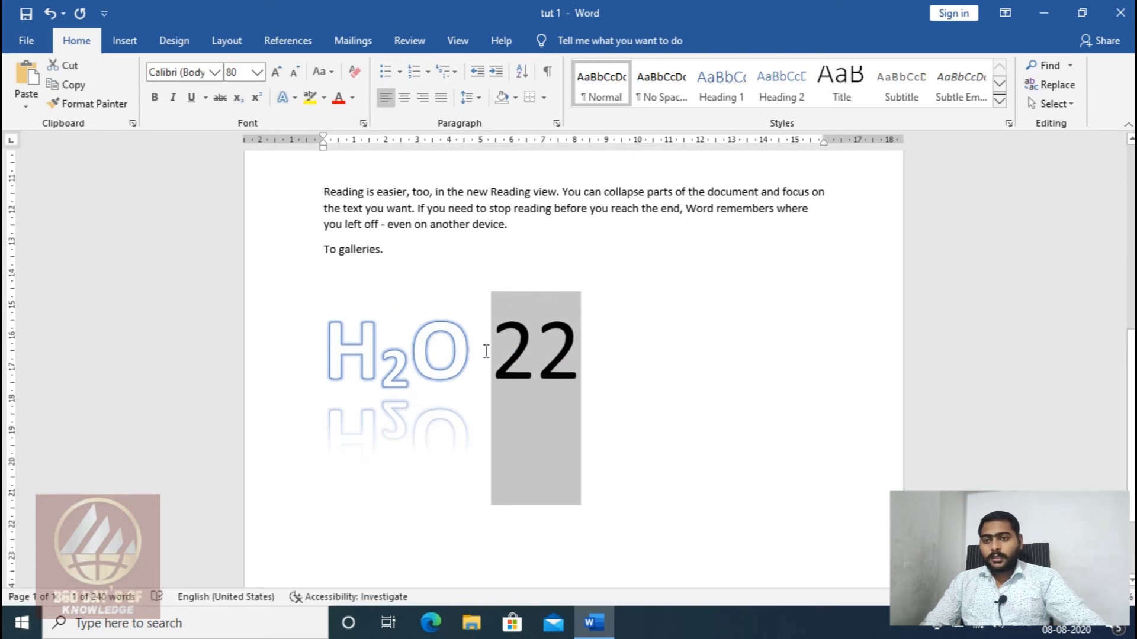
click(668, 352)
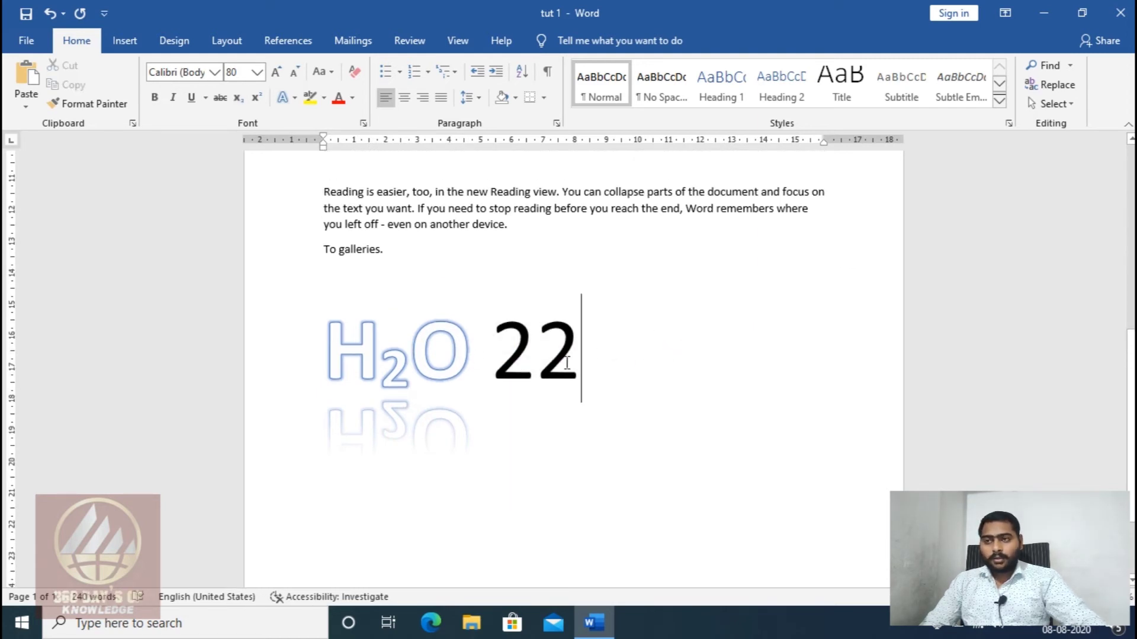
drag(578, 355, 499, 356)
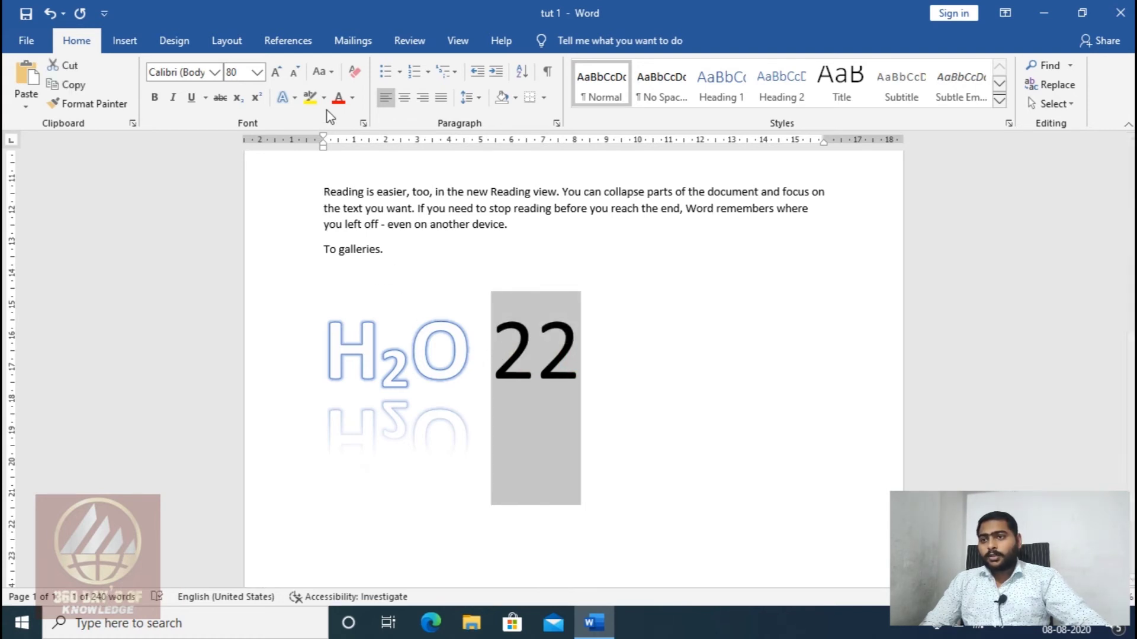
drag(386, 249, 325, 274)
scroll(326, 278, up, 2)
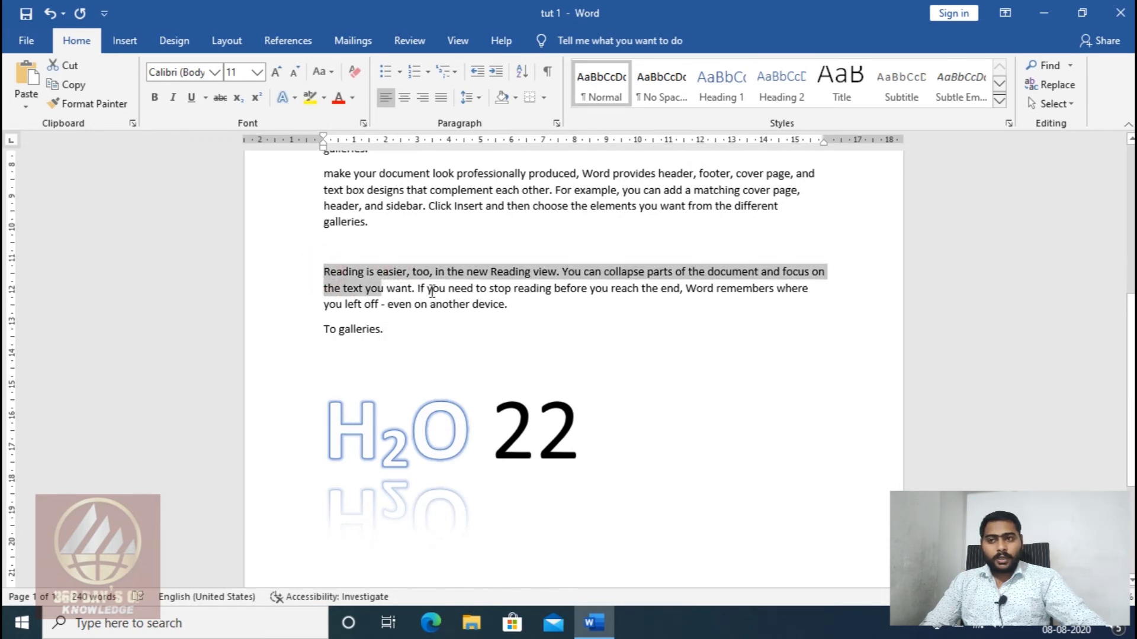
drag(322, 272, 500, 301)
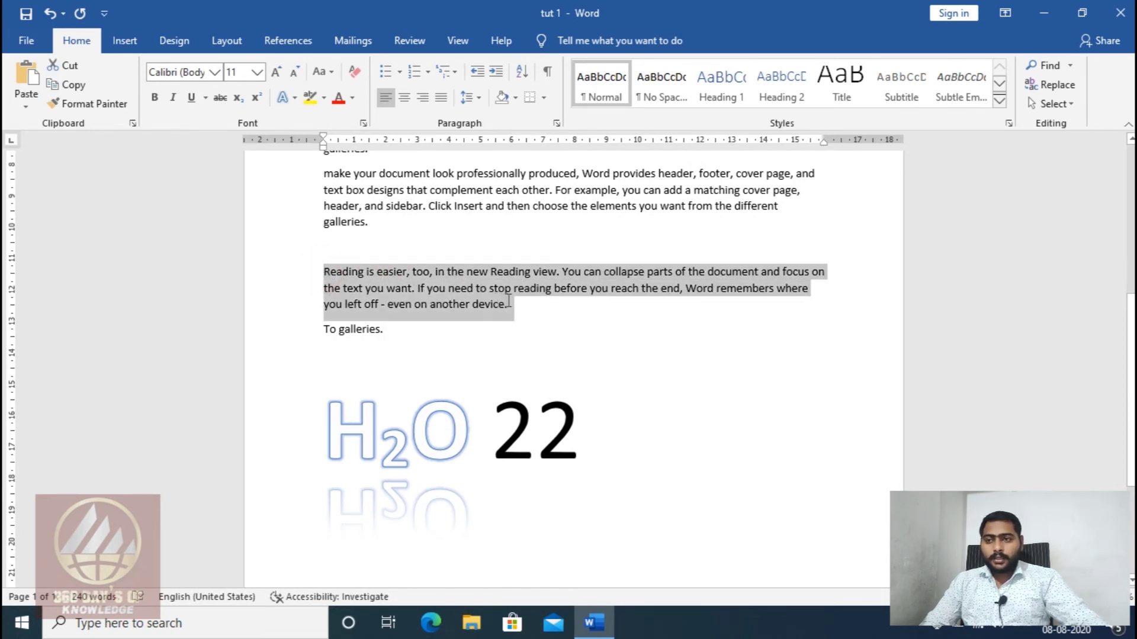
click(325, 98)
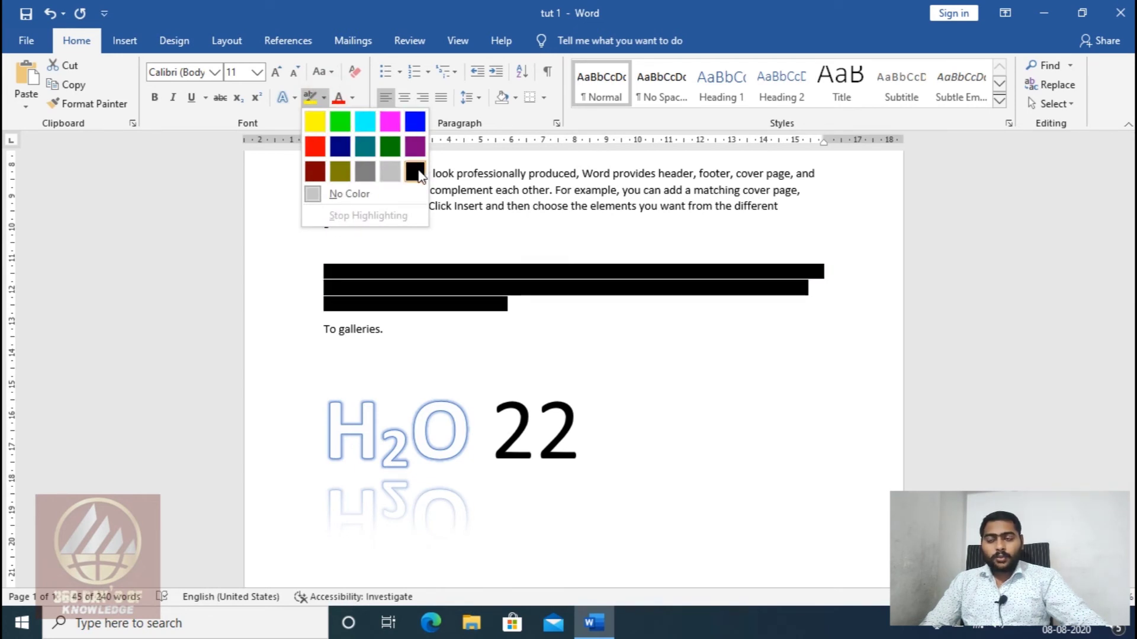
click(315, 122)
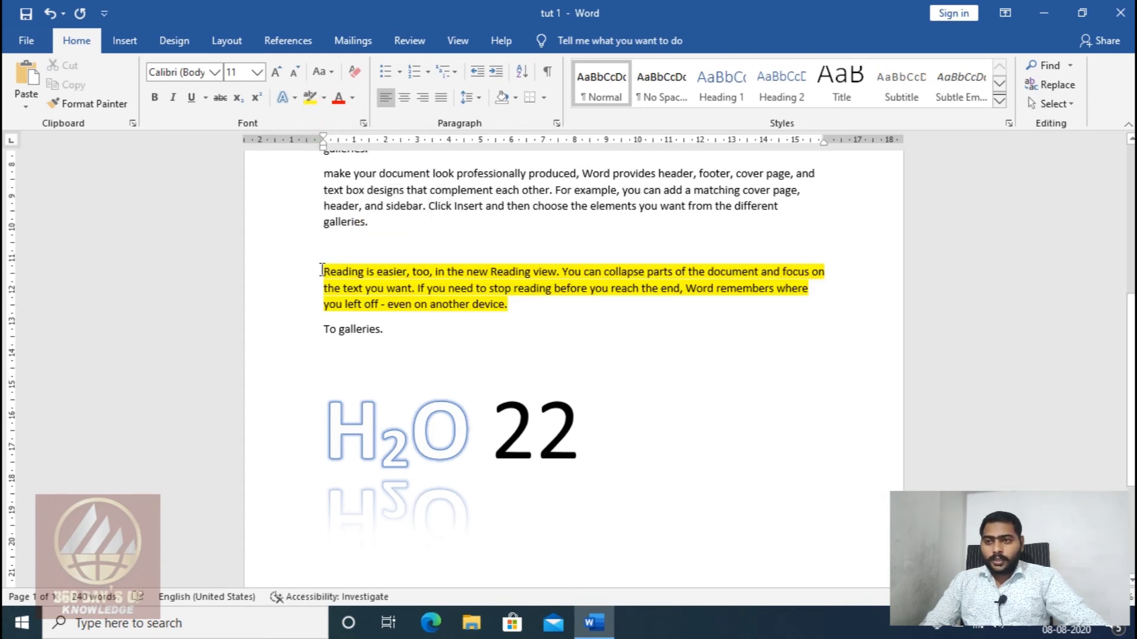
drag(323, 271, 512, 309)
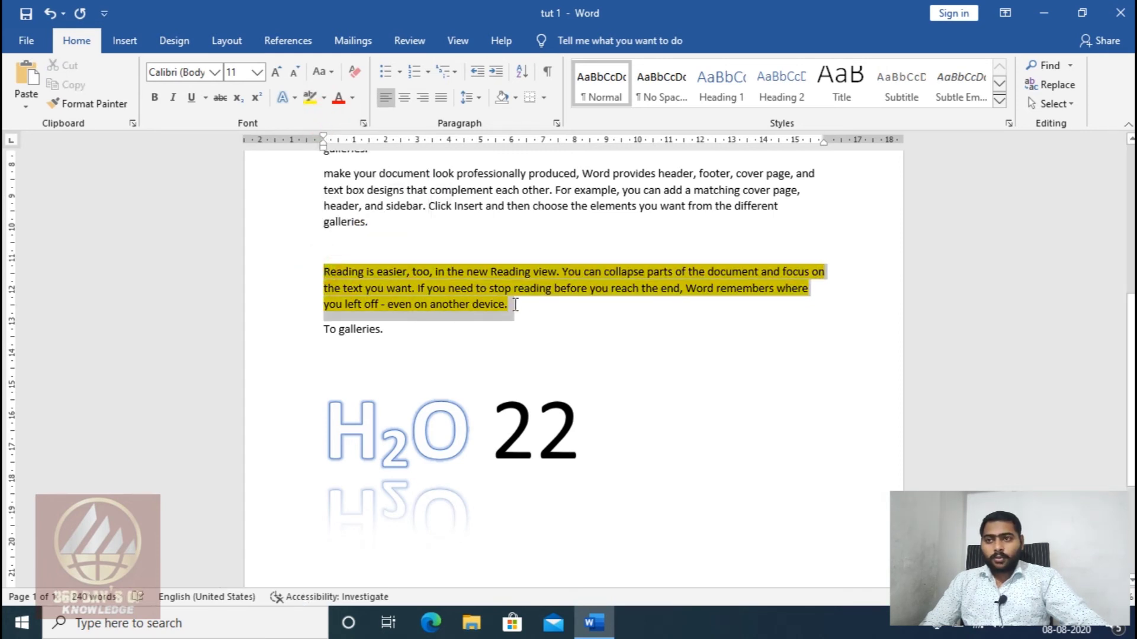
click(324, 98)
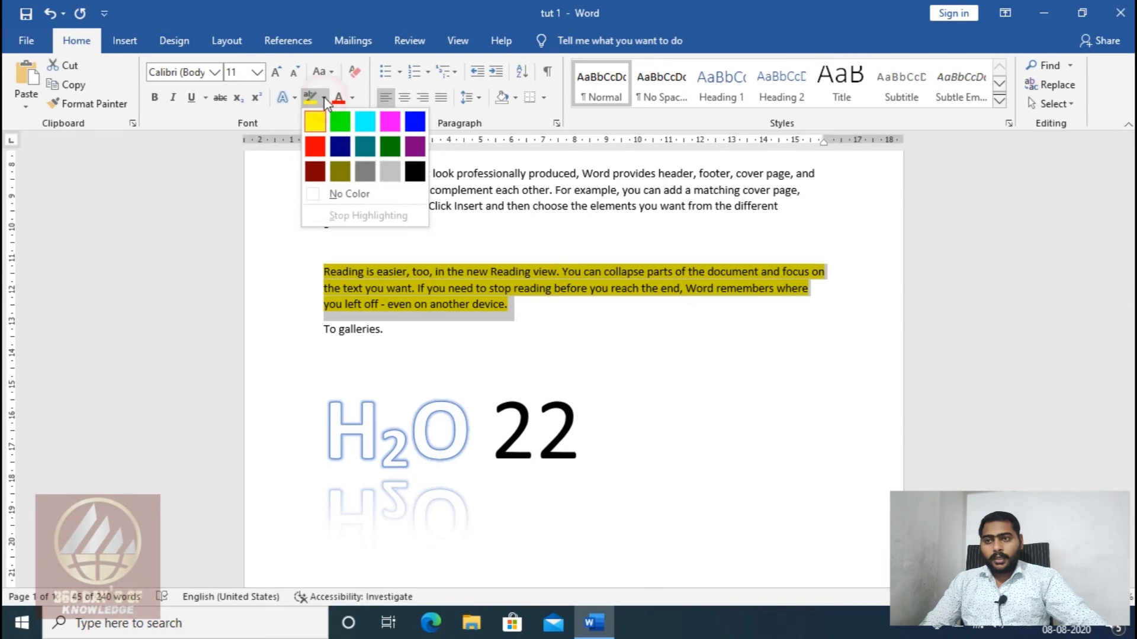
click(332, 195)
click(513, 305)
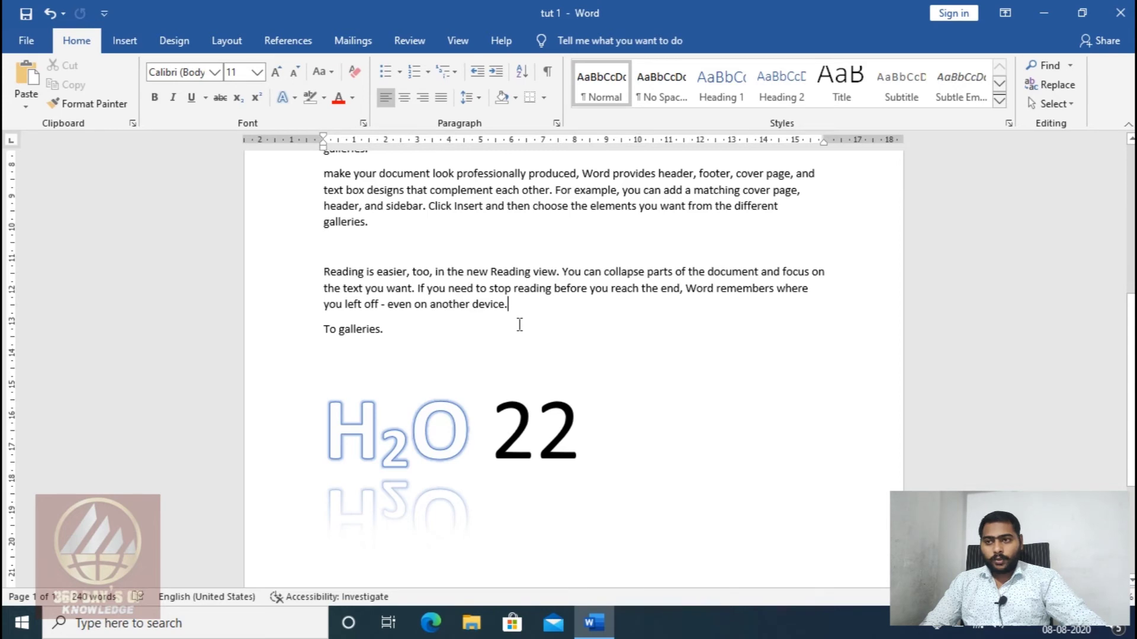
scroll(519, 324, up, 3)
scroll(515, 322, up, 3)
scroll(512, 320, up, 1)
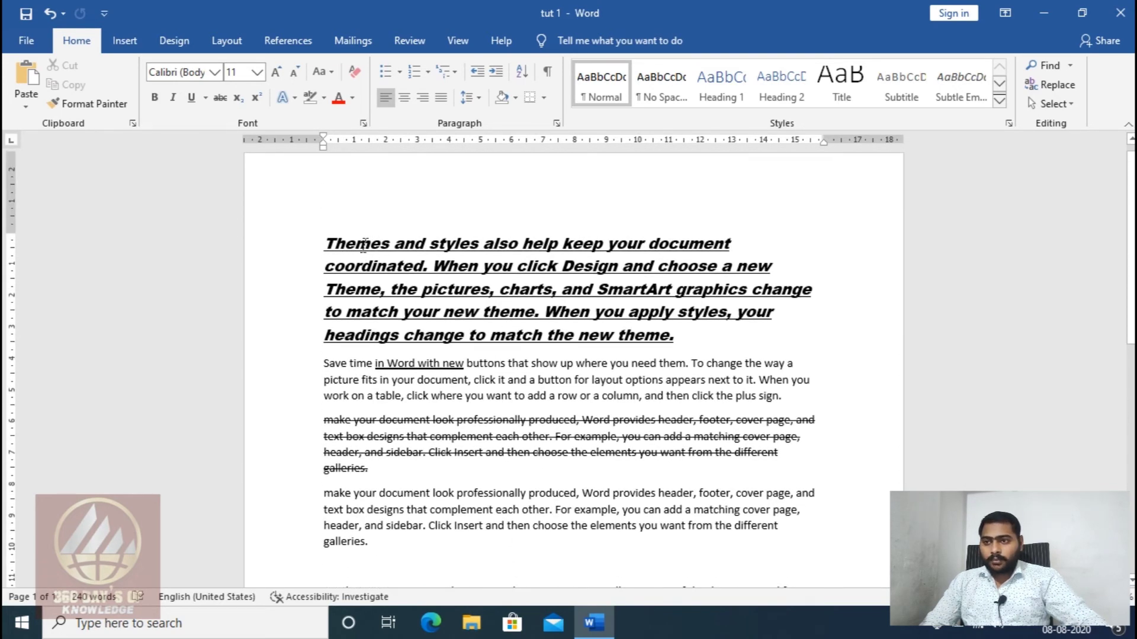
Colour the opening sentence dark green, then give it a light green gradient
drag(325, 243, 428, 267)
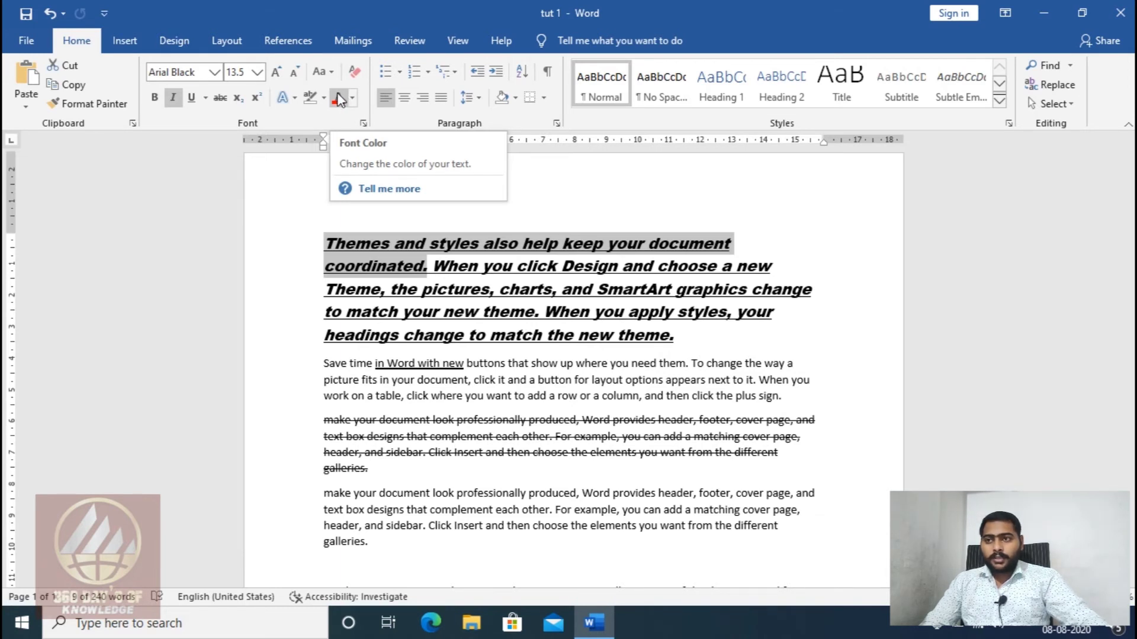
click(353, 99)
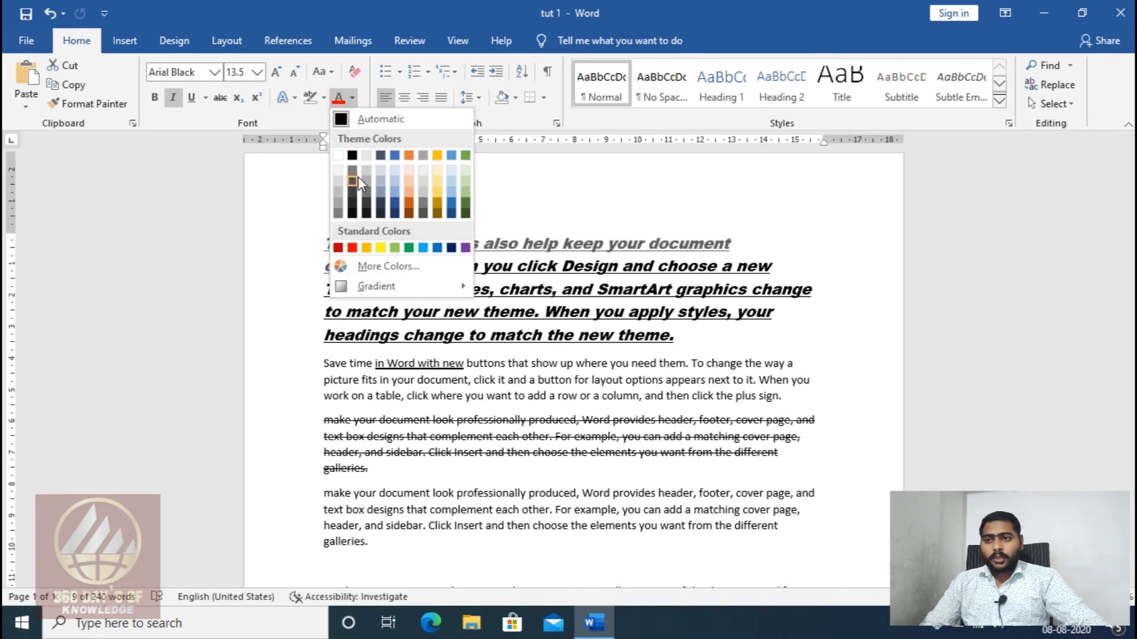
click(465, 205)
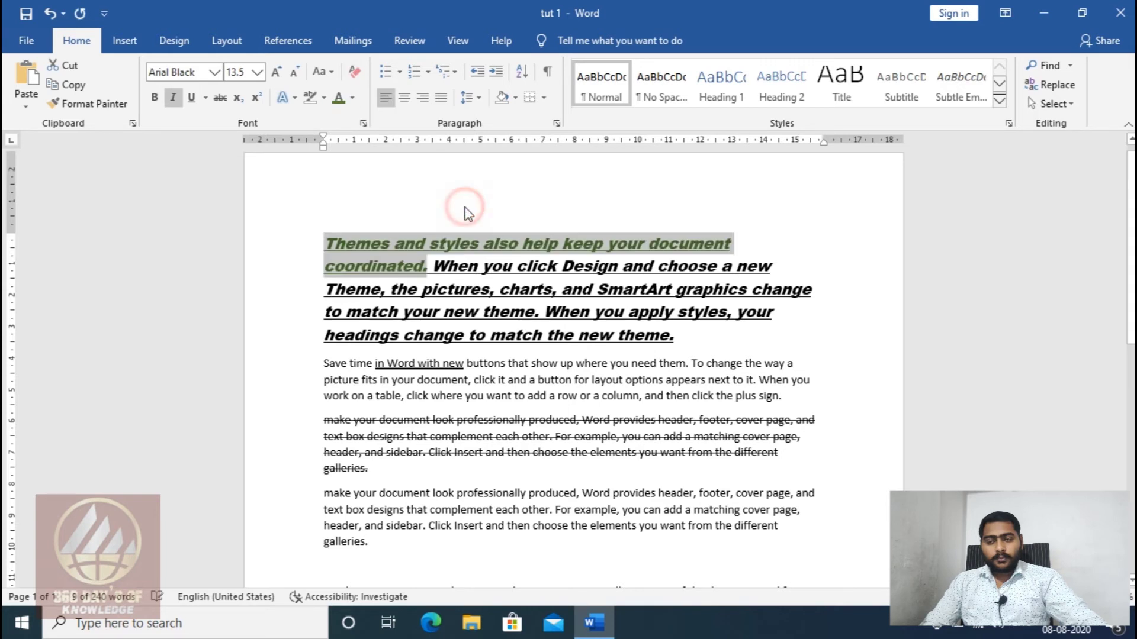
click(351, 97)
mouse_move(377, 286)
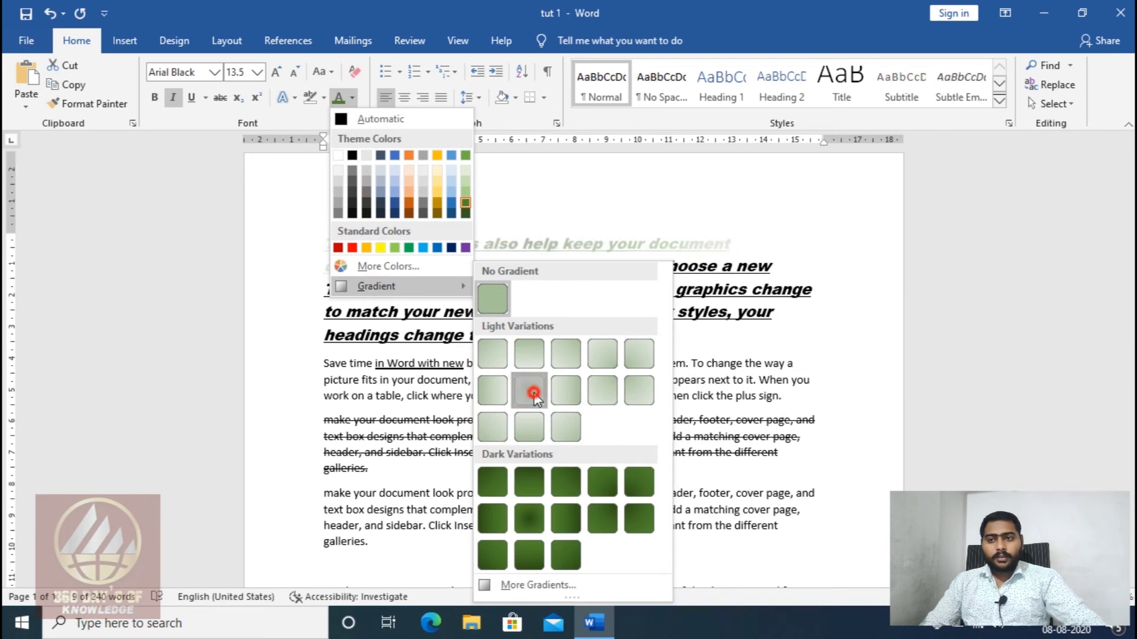
click(529, 391)
Recolour 'Themes and styles also help keep your document coordinated.' red from Standard Colors
click(574, 319)
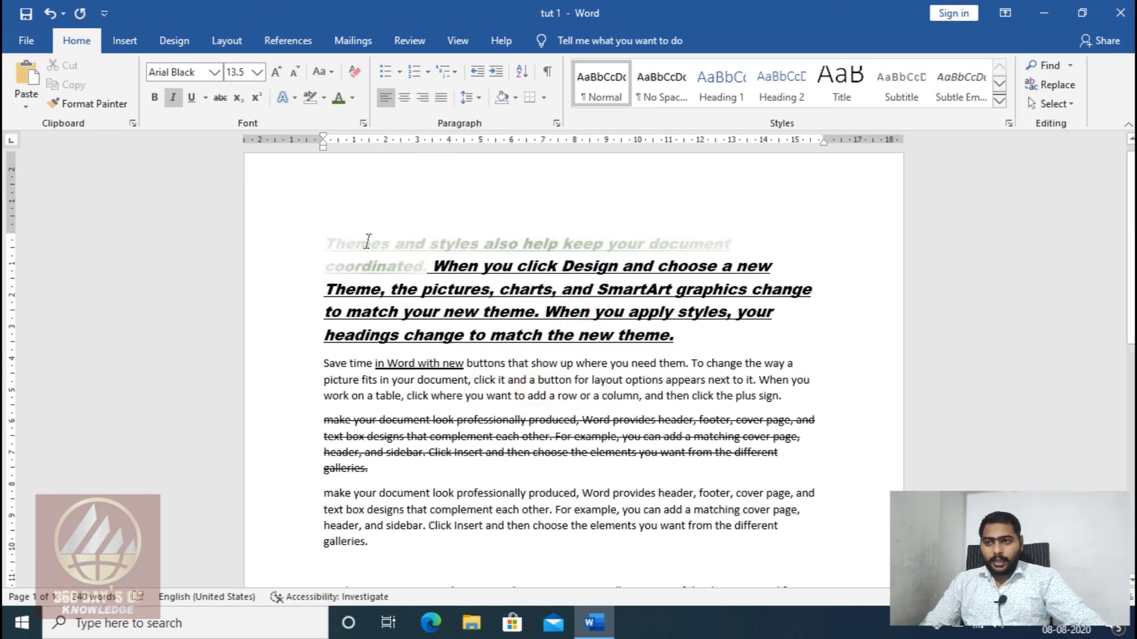
drag(327, 244, 421, 266)
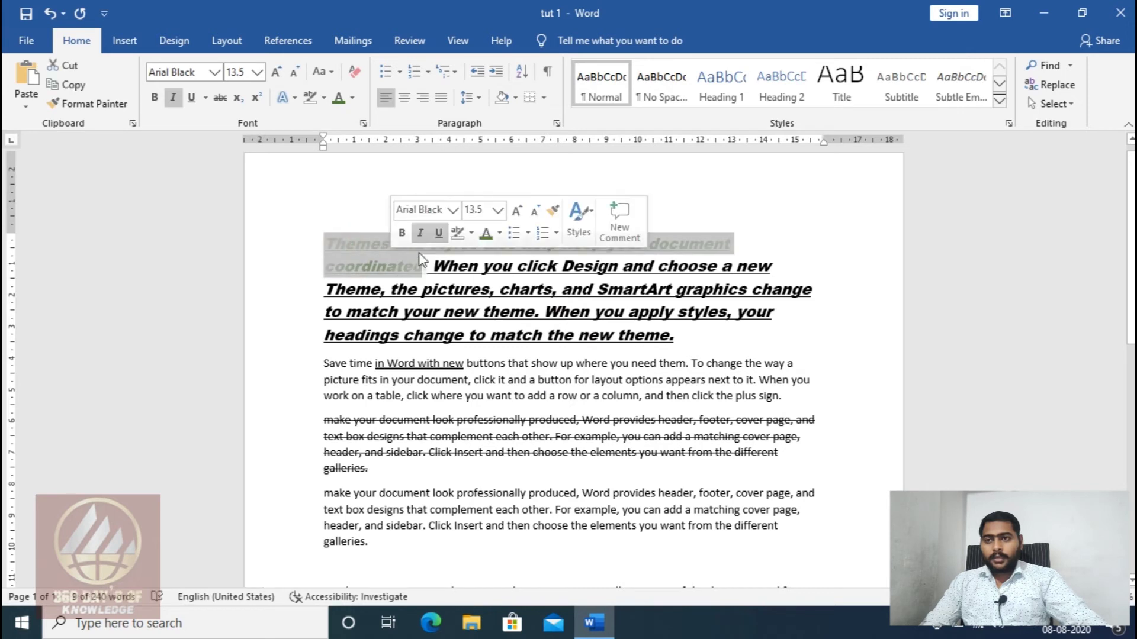
click(352, 98)
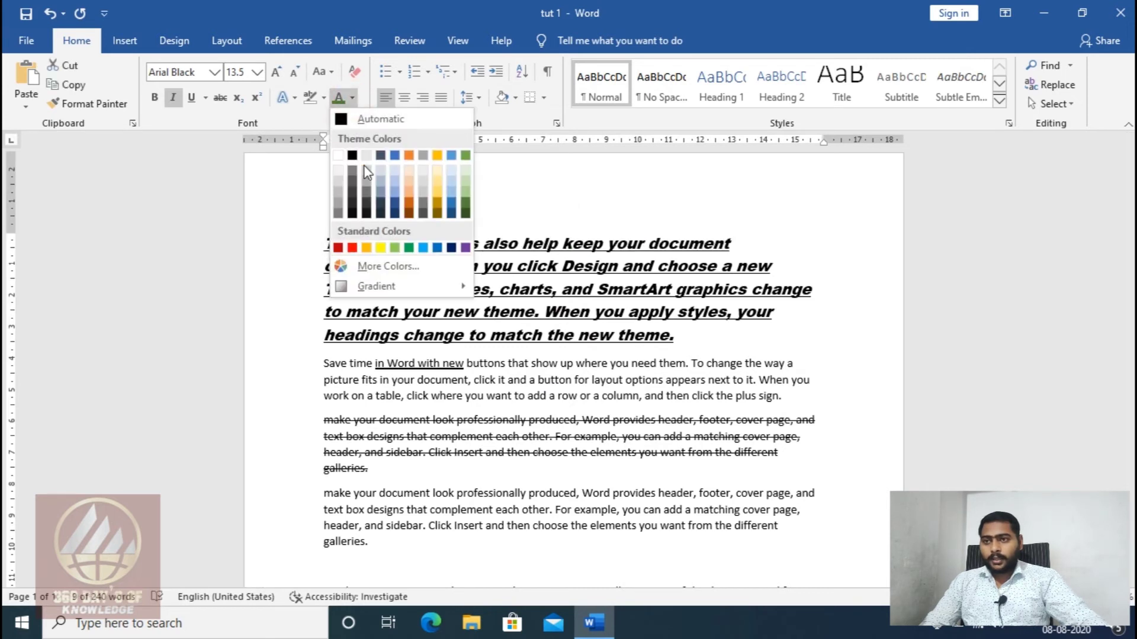
click(356, 246)
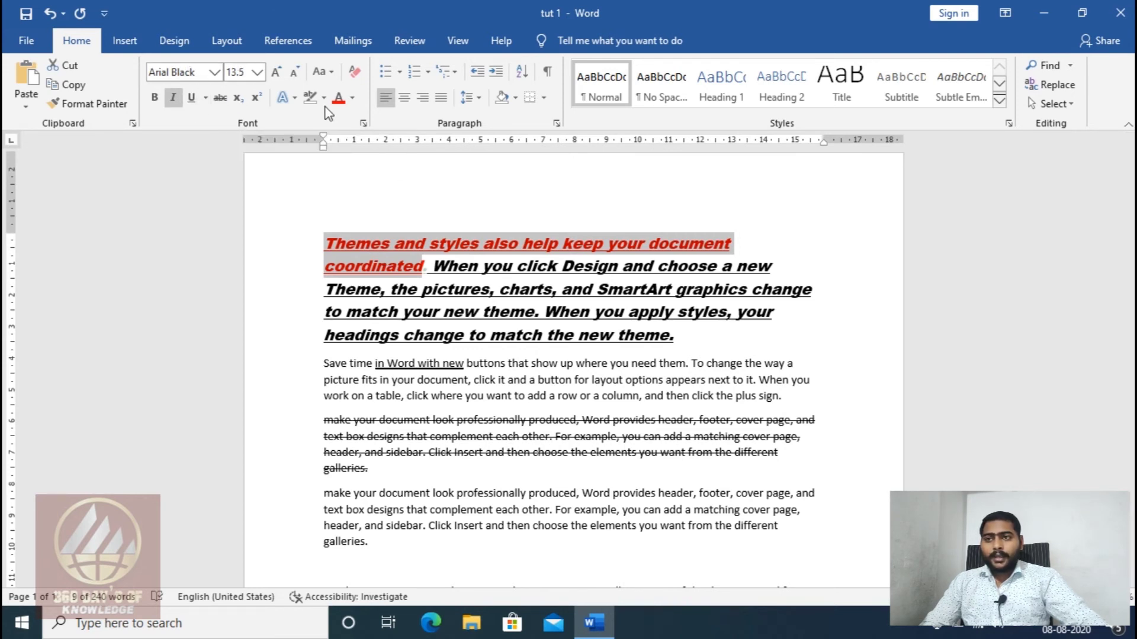
click(380, 267)
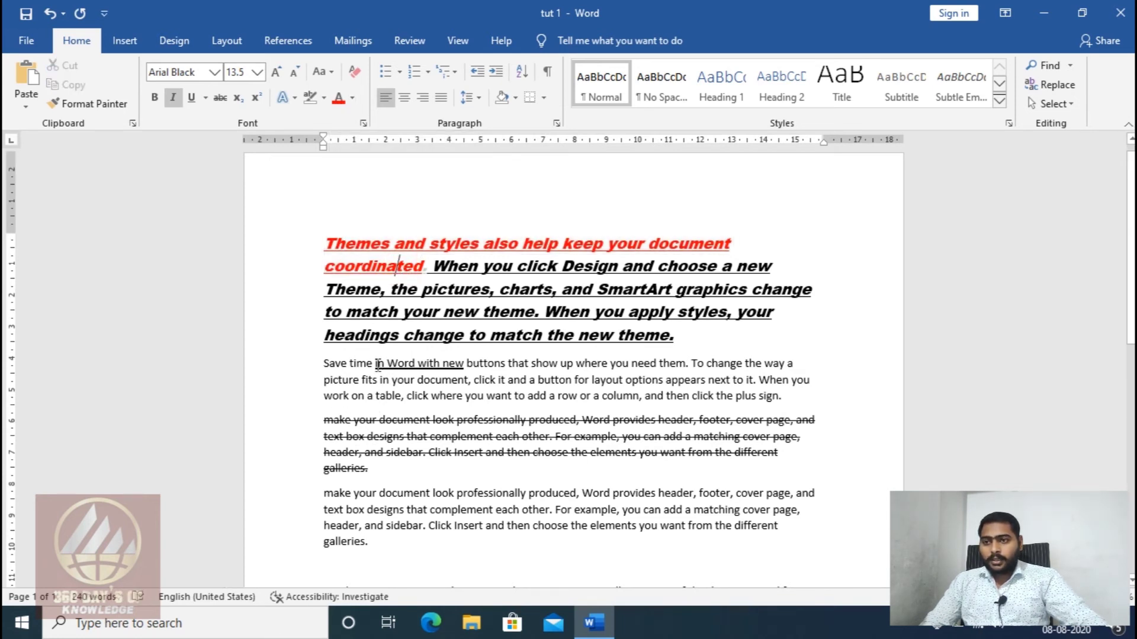
drag(377, 365, 461, 367)
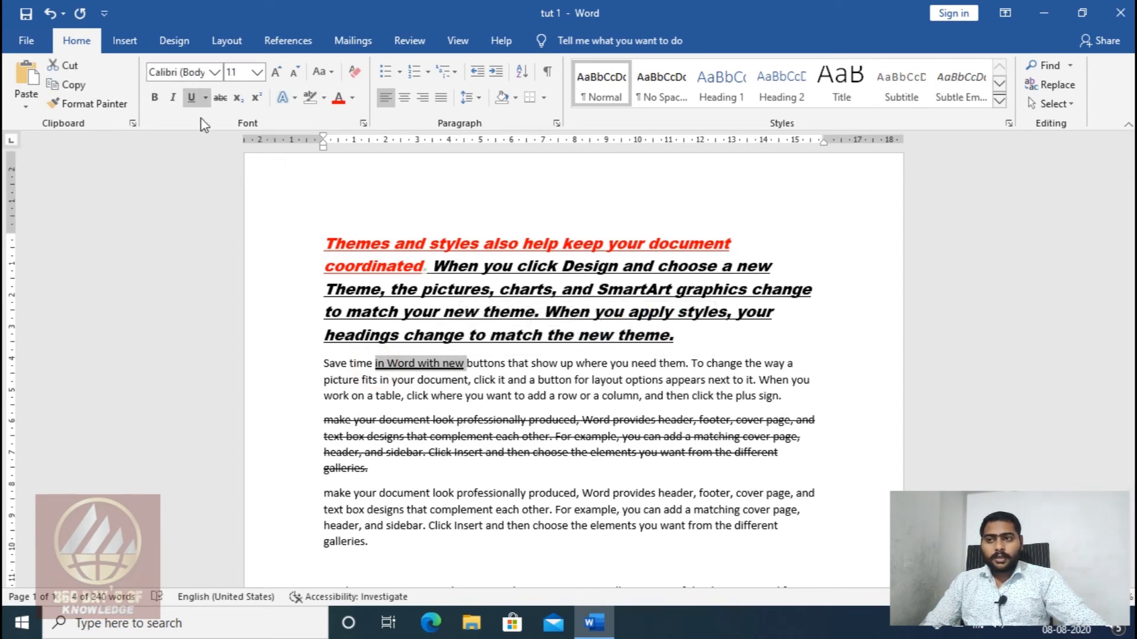
Copy the red sentence's formatting onto 'in Word with new' with Format Painter
mouse_move(325, 243)
mouse_down()
mouse_move(379, 259)
mouse_move(368, 244)
mouse_up()
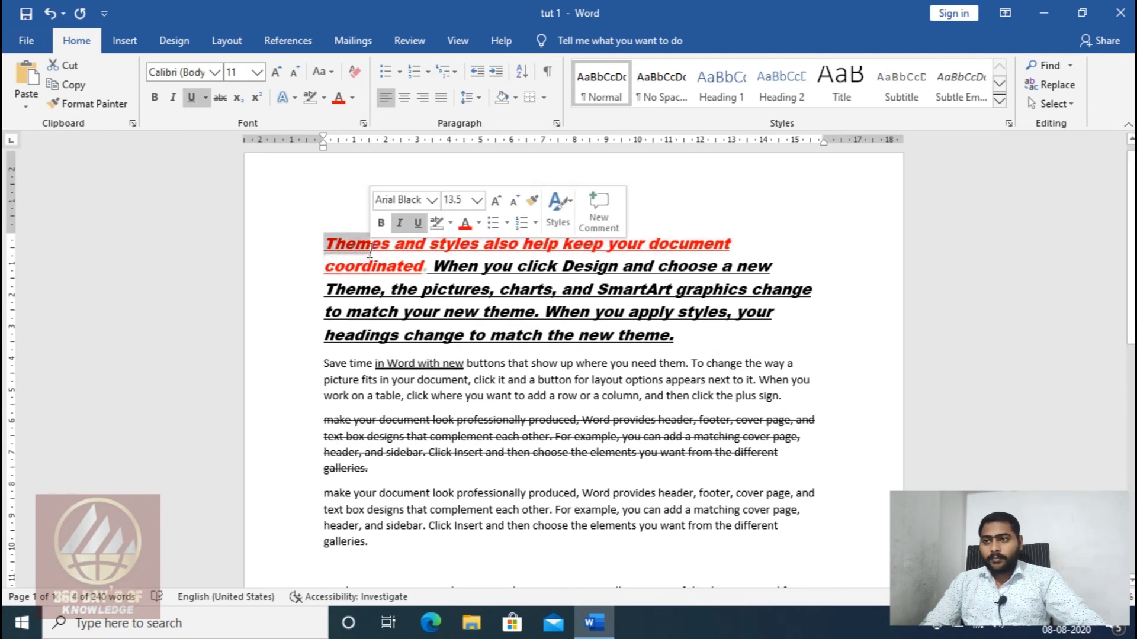
click(100, 110)
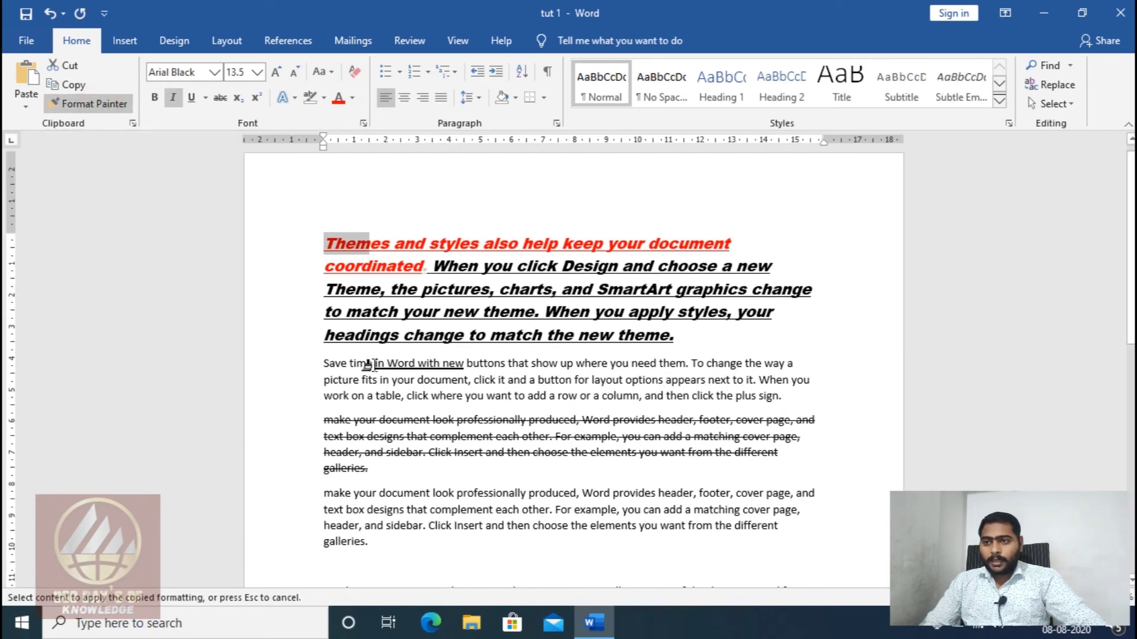
drag(374, 363, 465, 367)
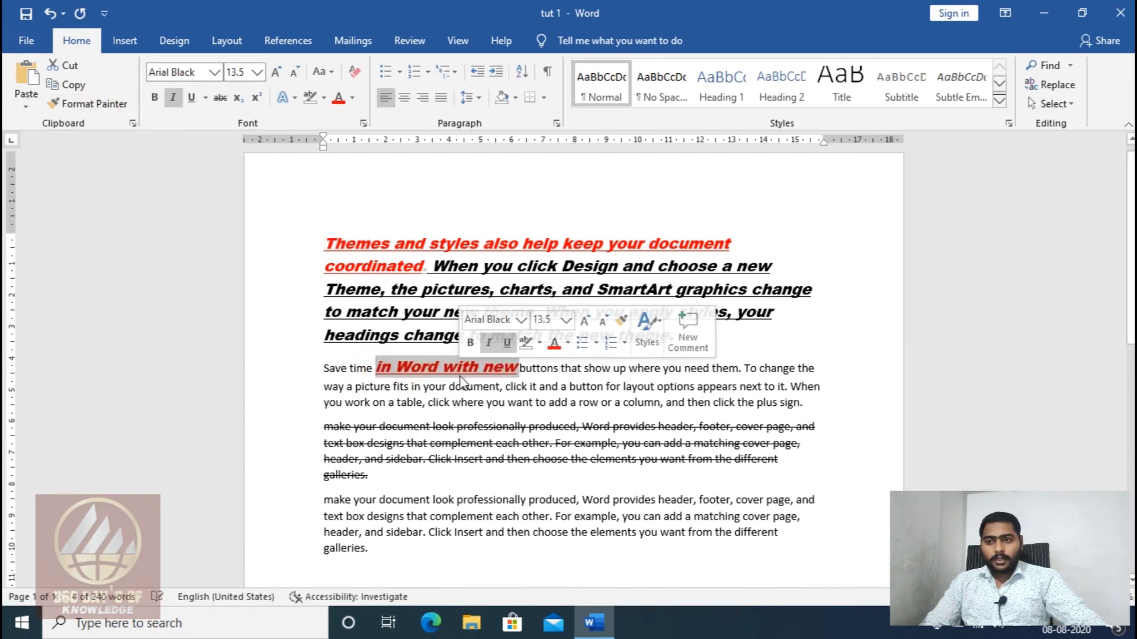
double_click(352, 241)
drag(394, 369, 442, 372)
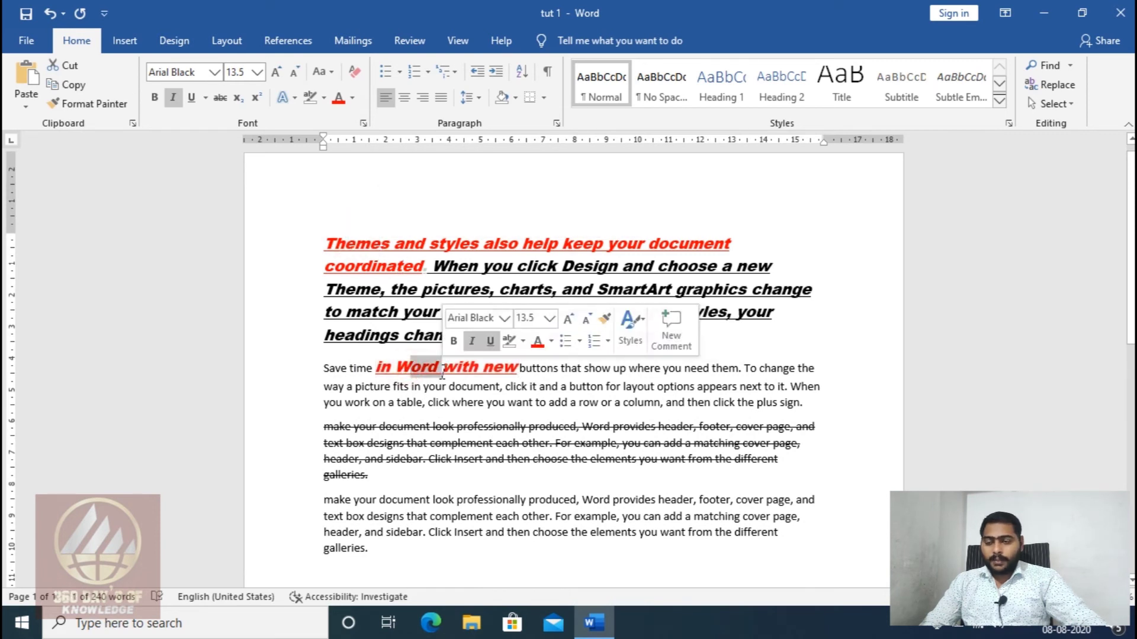
Copy the strikethrough from the word 'your' onto 'Save time' with Format Painter
double_click(364, 427)
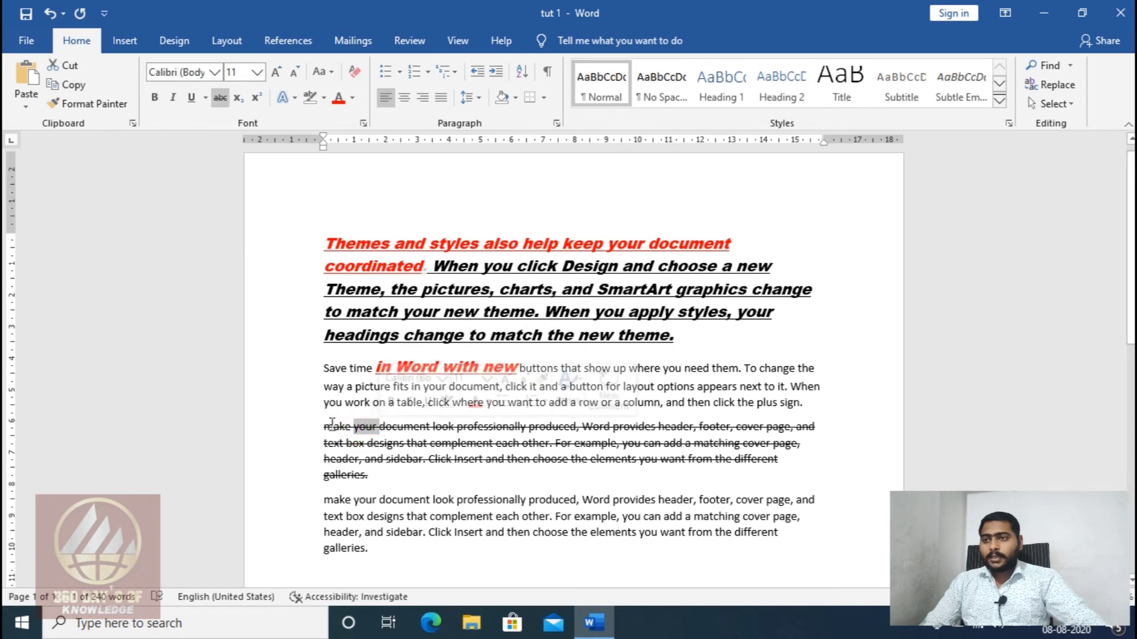
click(104, 98)
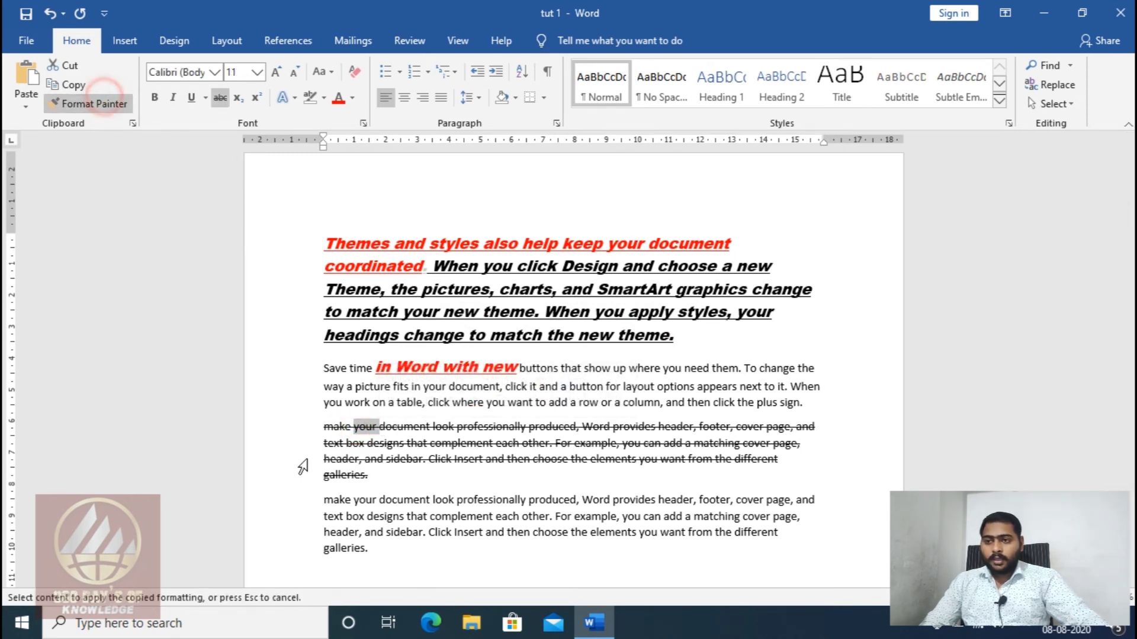
drag(325, 371, 373, 370)
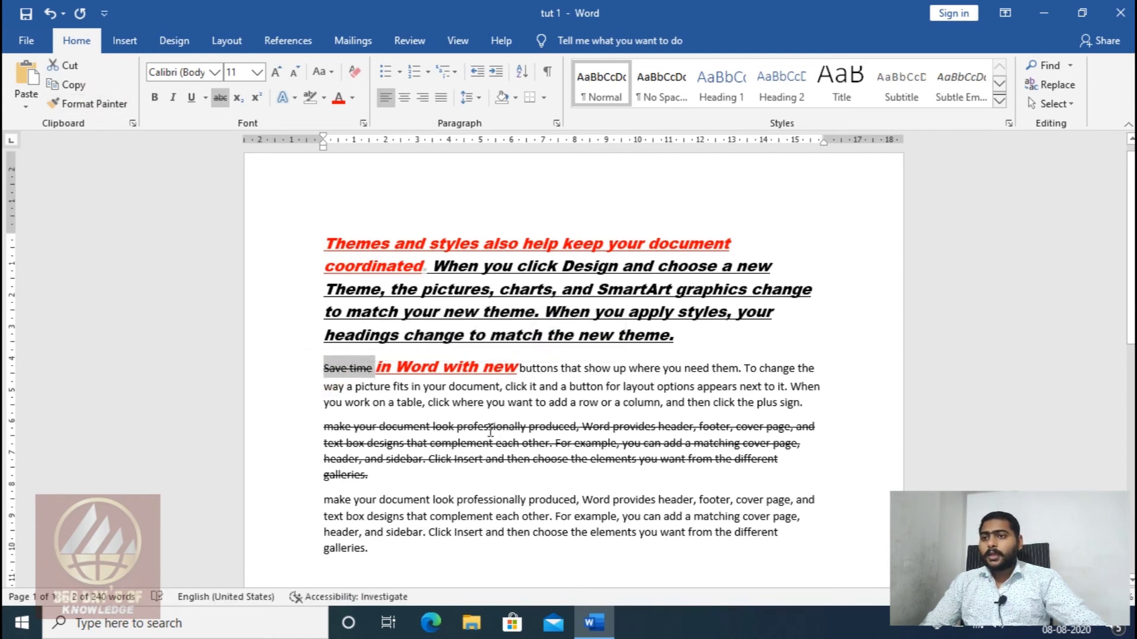
click(447, 291)
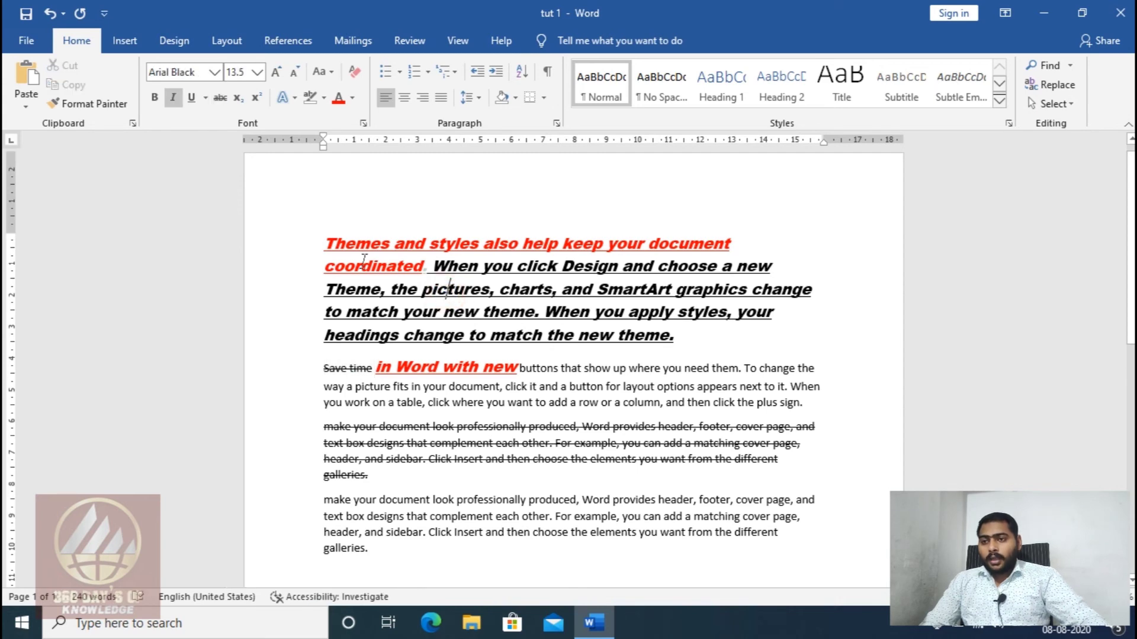
scroll(366, 285, down, 3)
Select the plain, non-struck copy of the 'make your document look professionally produced' paragraph
drag(323, 341, 383, 392)
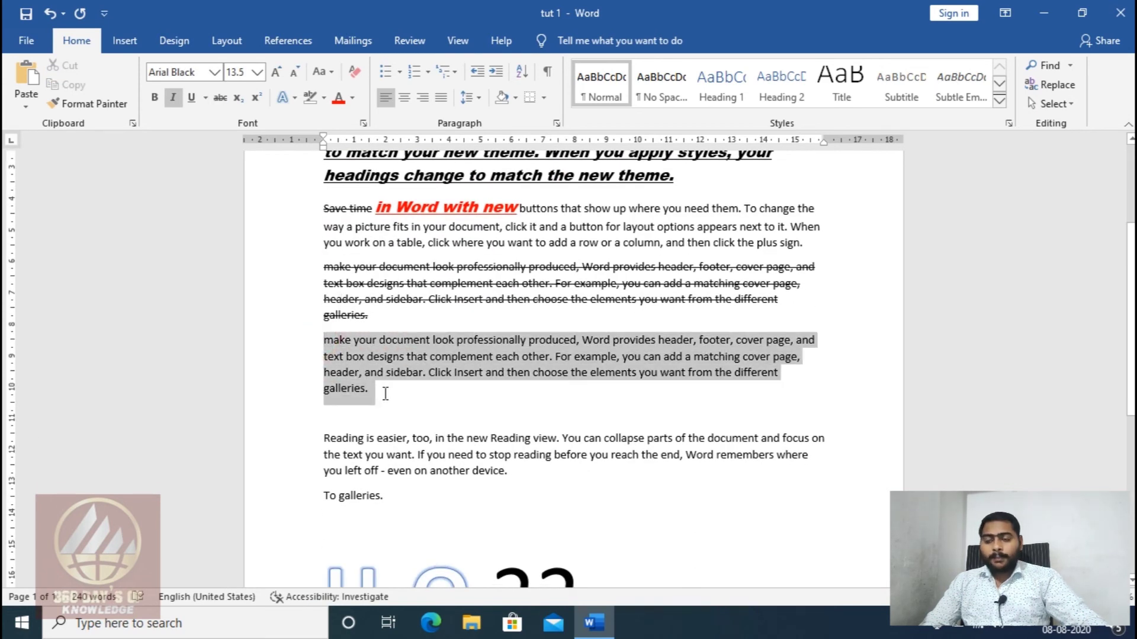
drag(384, 393, 383, 396)
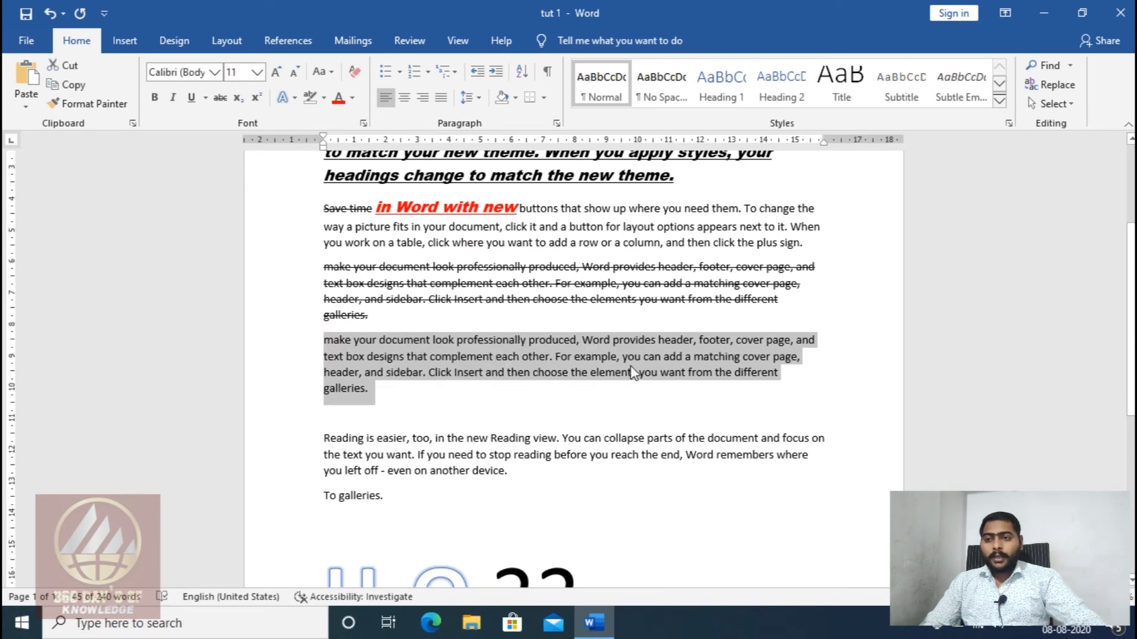
click(385, 411)
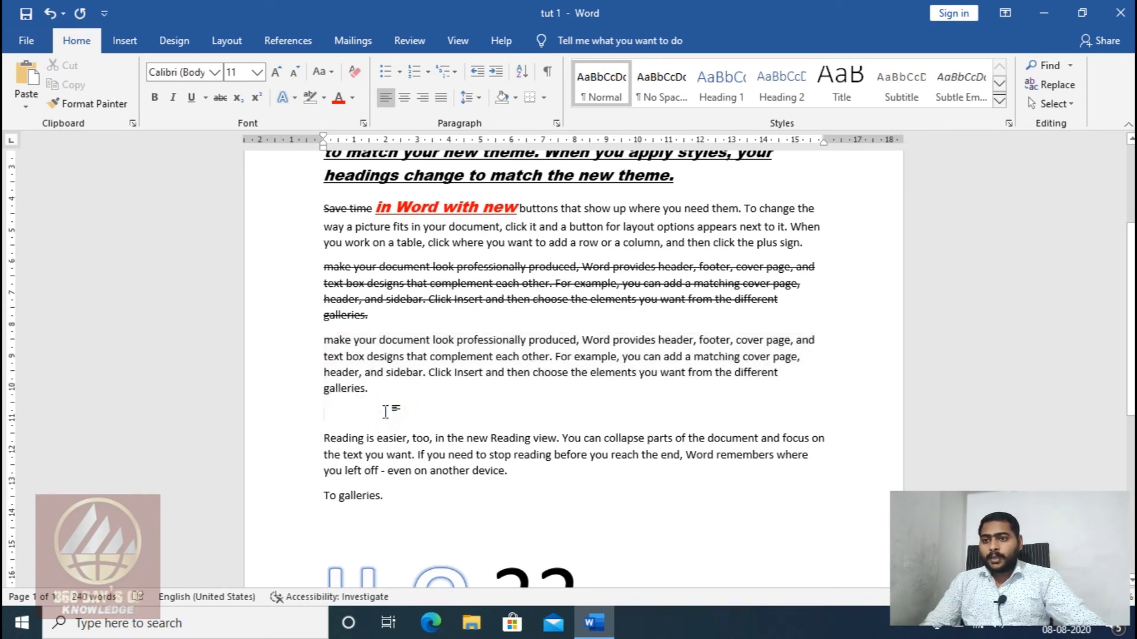
drag(381, 391, 325, 343)
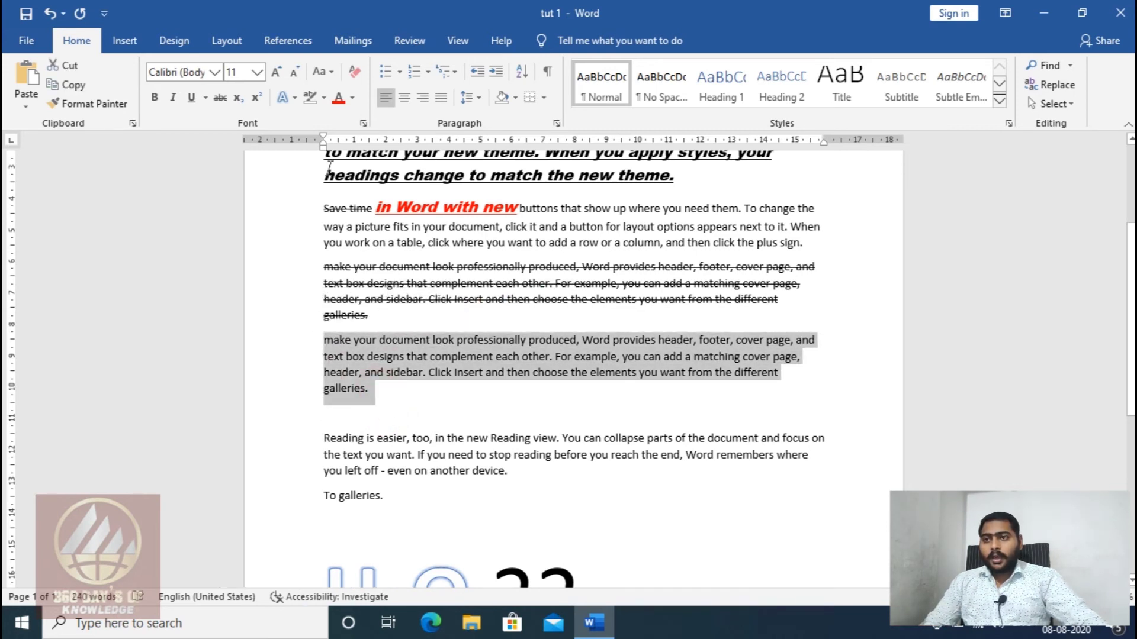
Try sentence case, lowercase, UPPERCASE, Capitalize Each Word and tOGGLE cASE on the paragraph
click(324, 72)
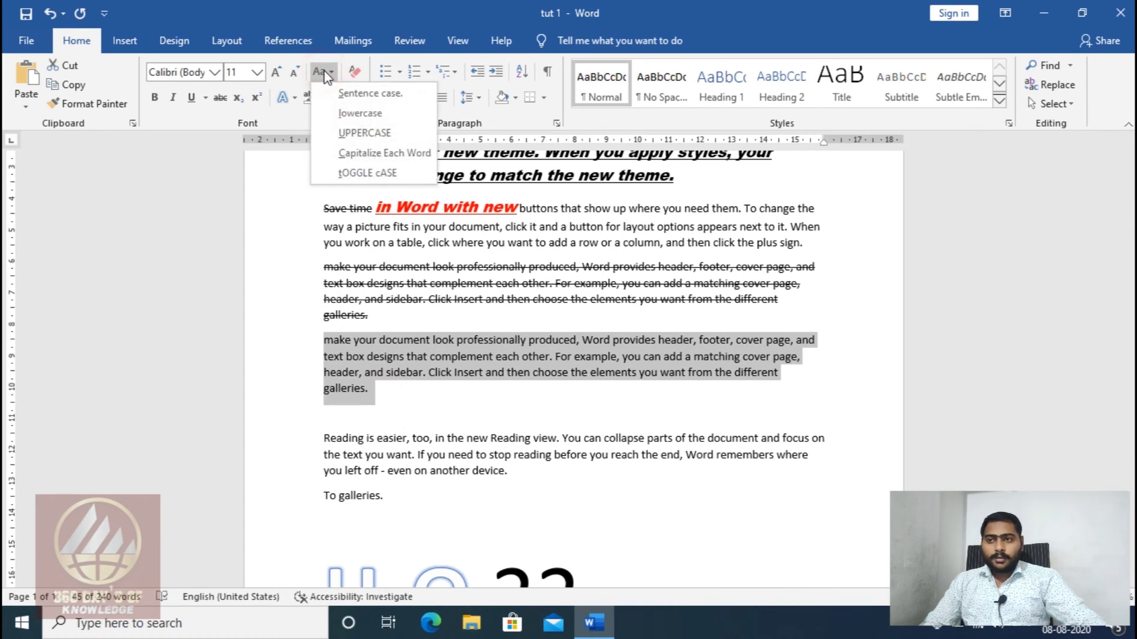
click(357, 95)
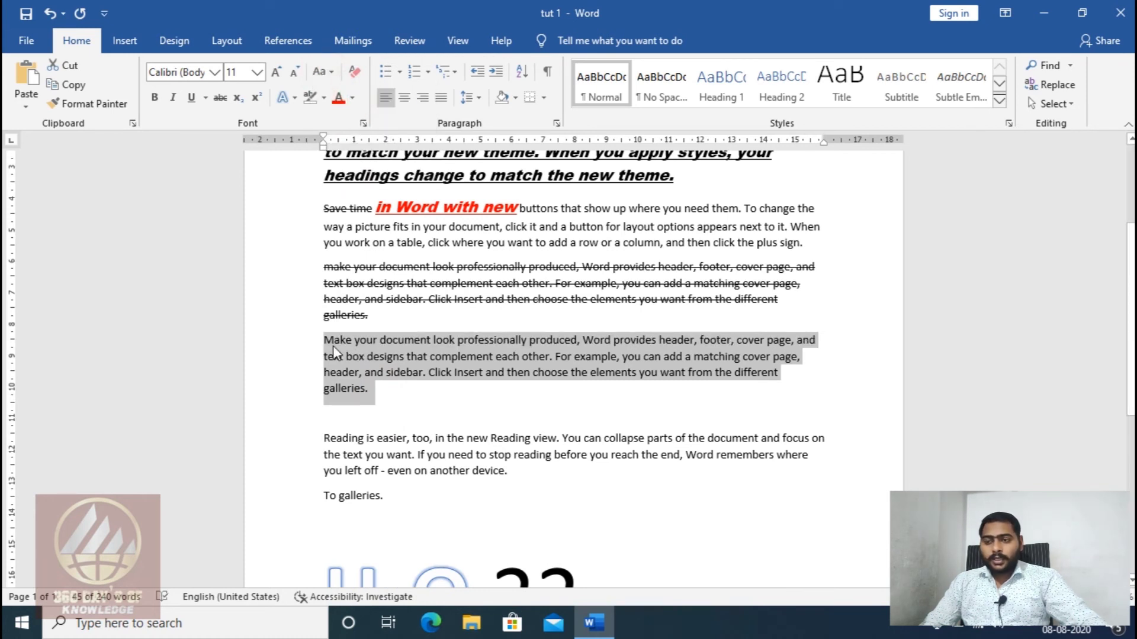
click(323, 71)
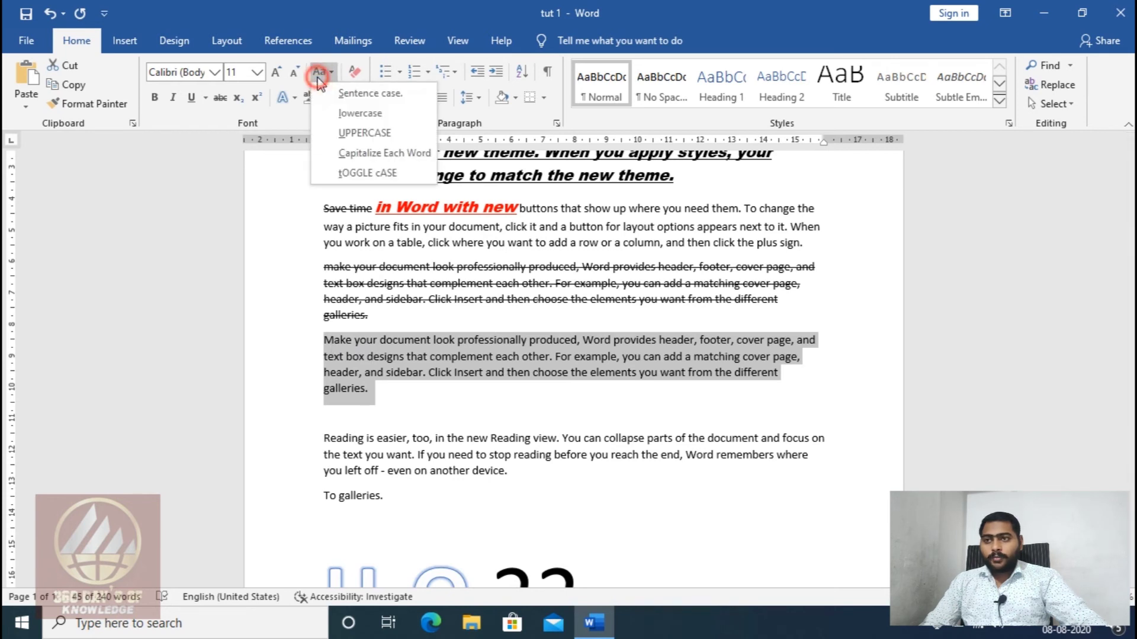
click(349, 114)
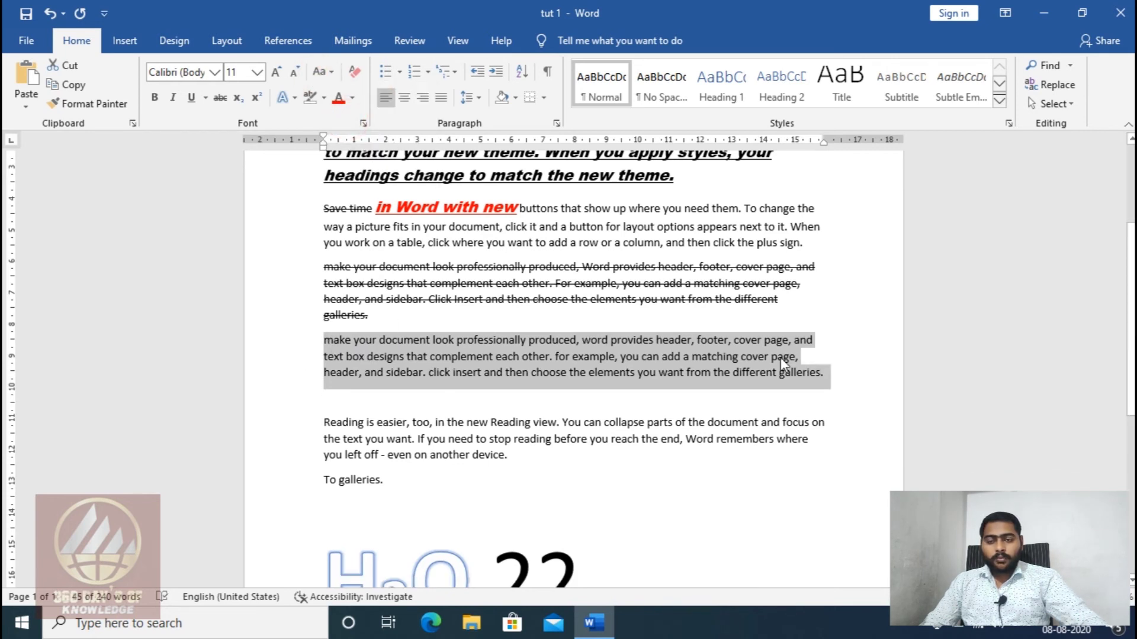
click(322, 71)
click(354, 134)
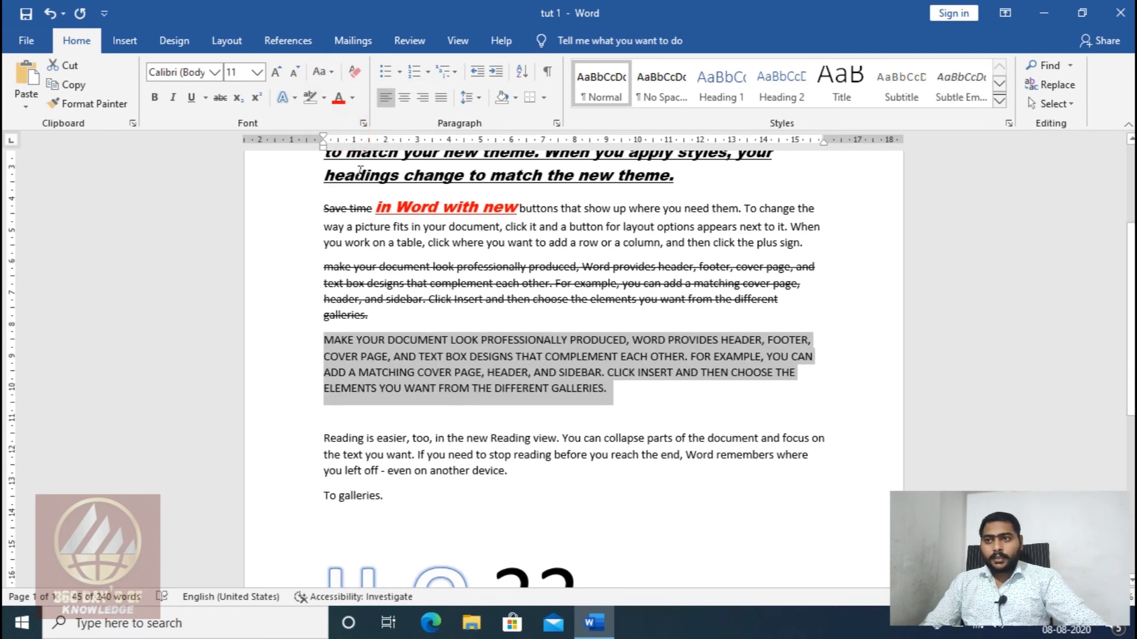
click(320, 71)
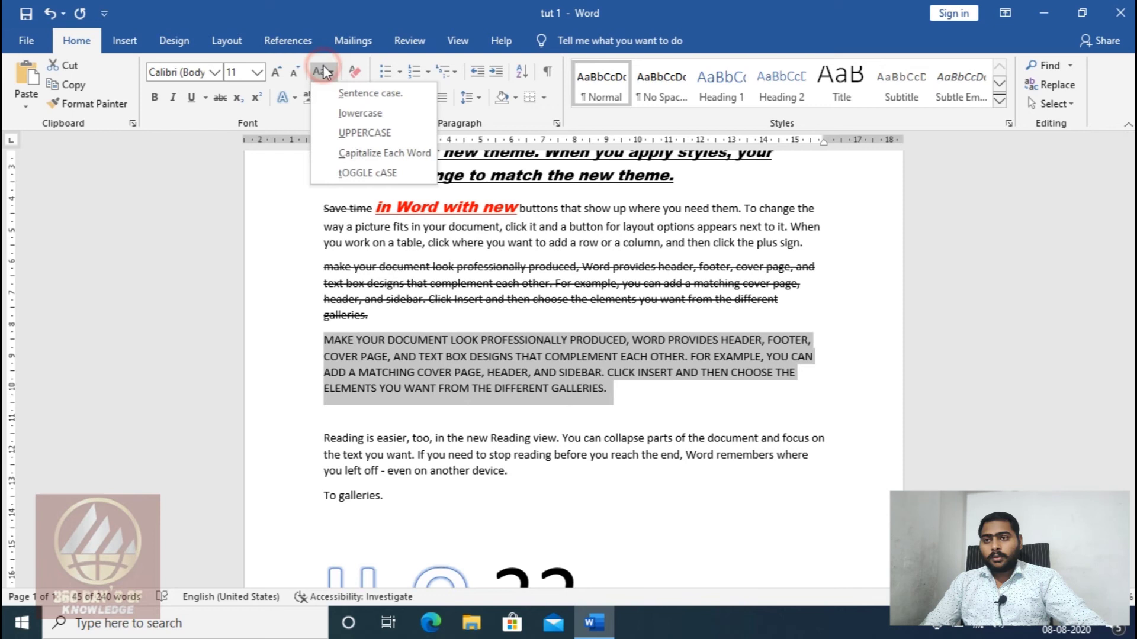
click(357, 155)
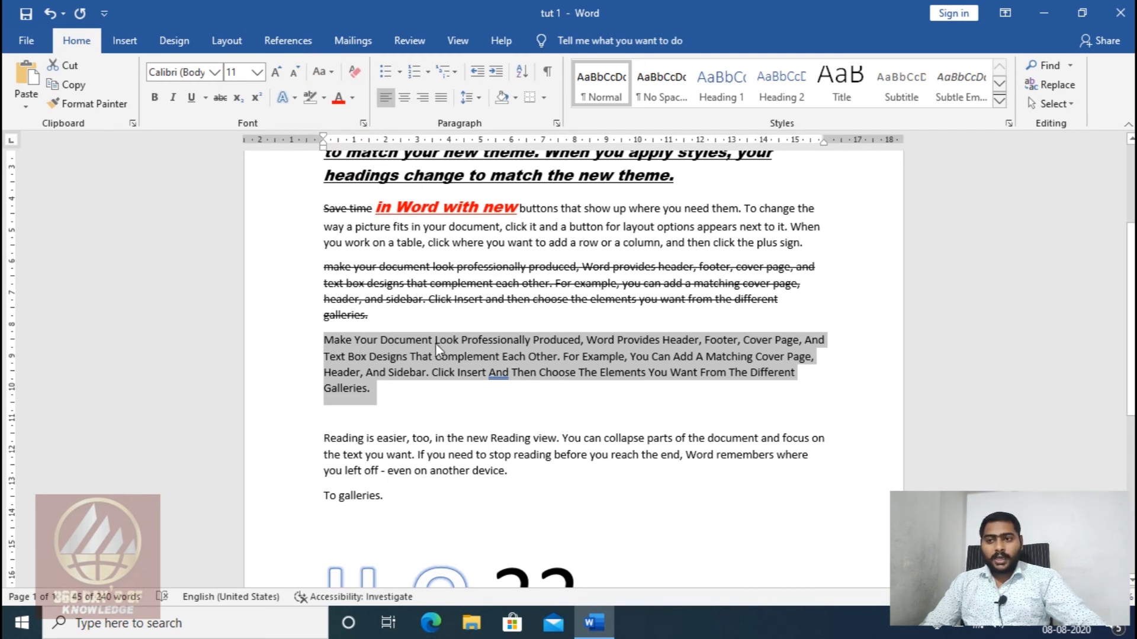
click(321, 72)
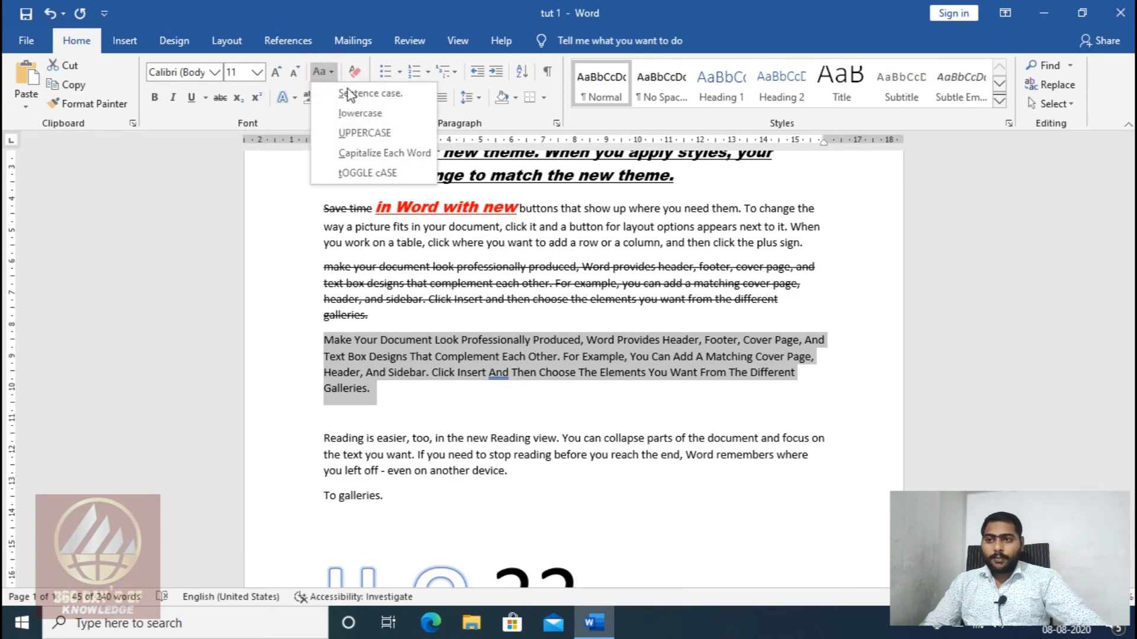
click(373, 173)
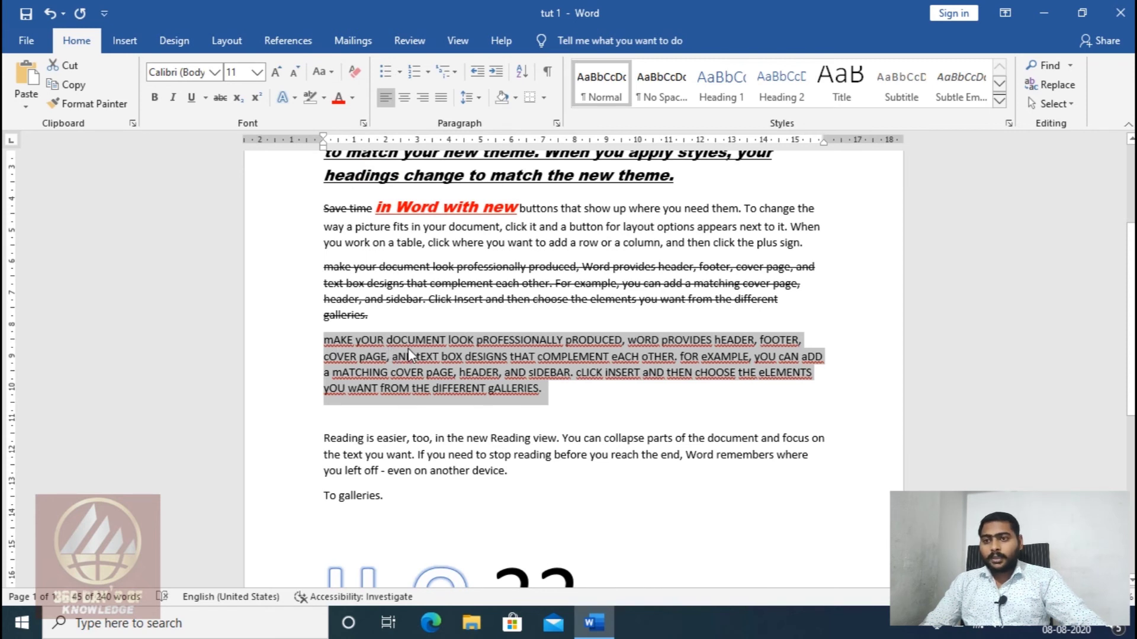
Return the tOGGLE cASE paragraph to Sentence case
click(323, 71)
click(405, 98)
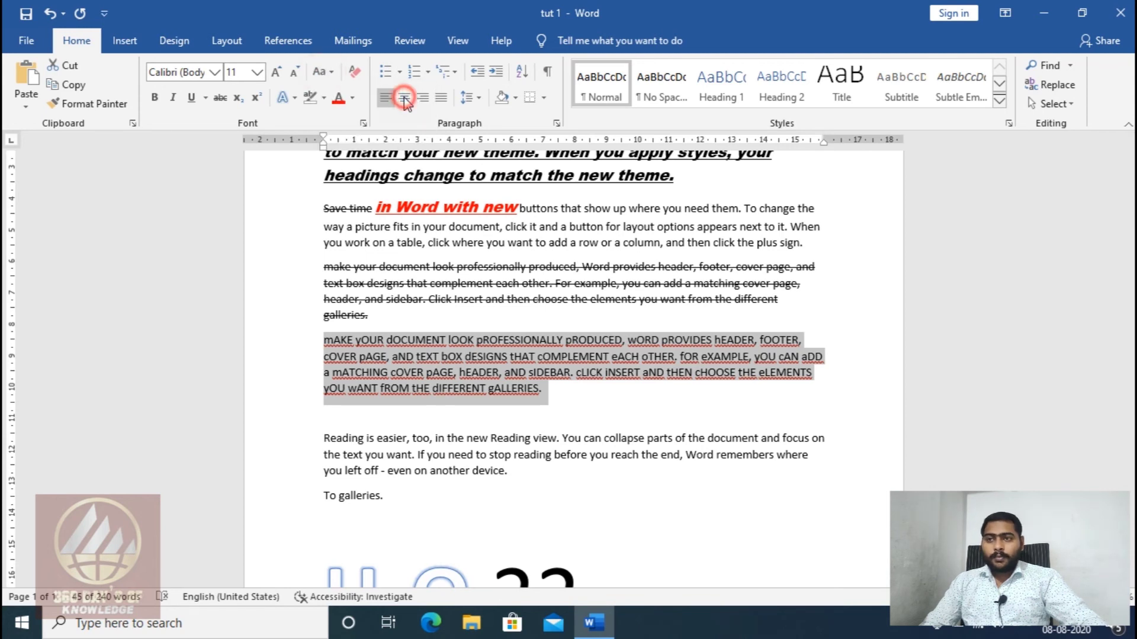
click(323, 72)
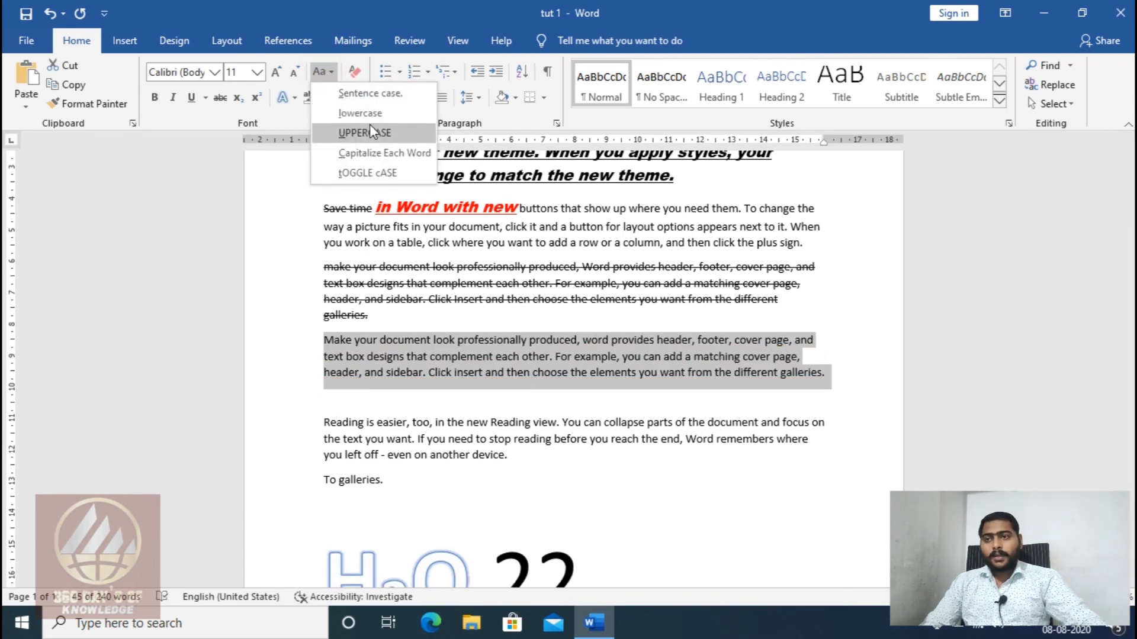
click(370, 93)
click(508, 320)
scroll(556, 403, down, 4)
Select all text from the graphic up to the top and clear all its formatting
scroll(655, 483, down, 2)
scroll(655, 482, up, 2)
scroll(651, 474, up, 4)
scroll(641, 460, up, 2)
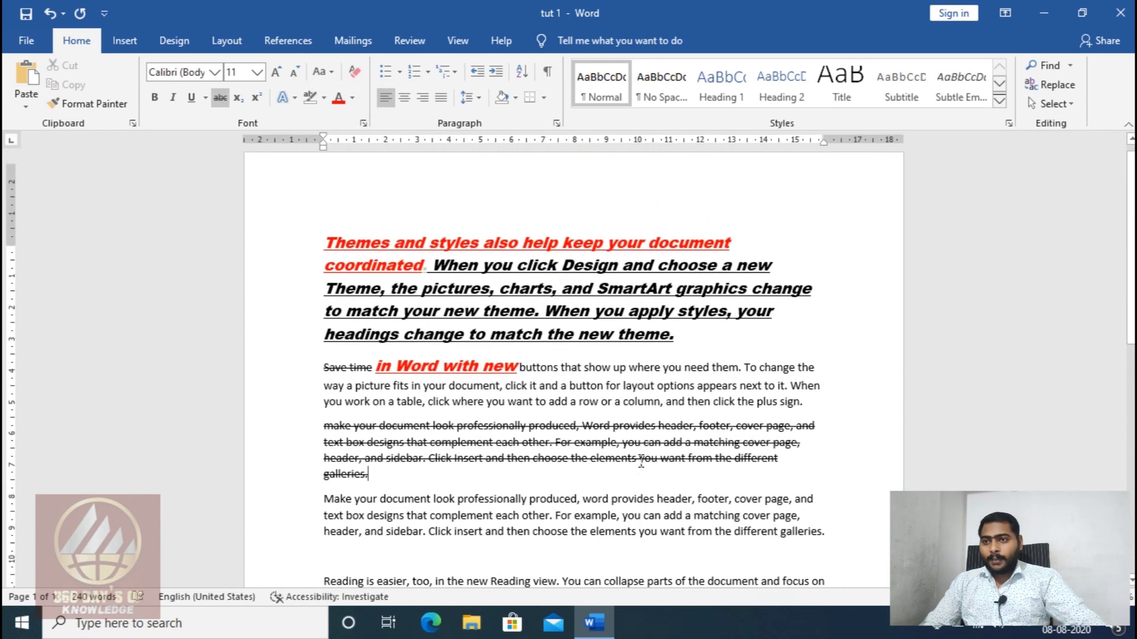
scroll(367, 487, down, 1)
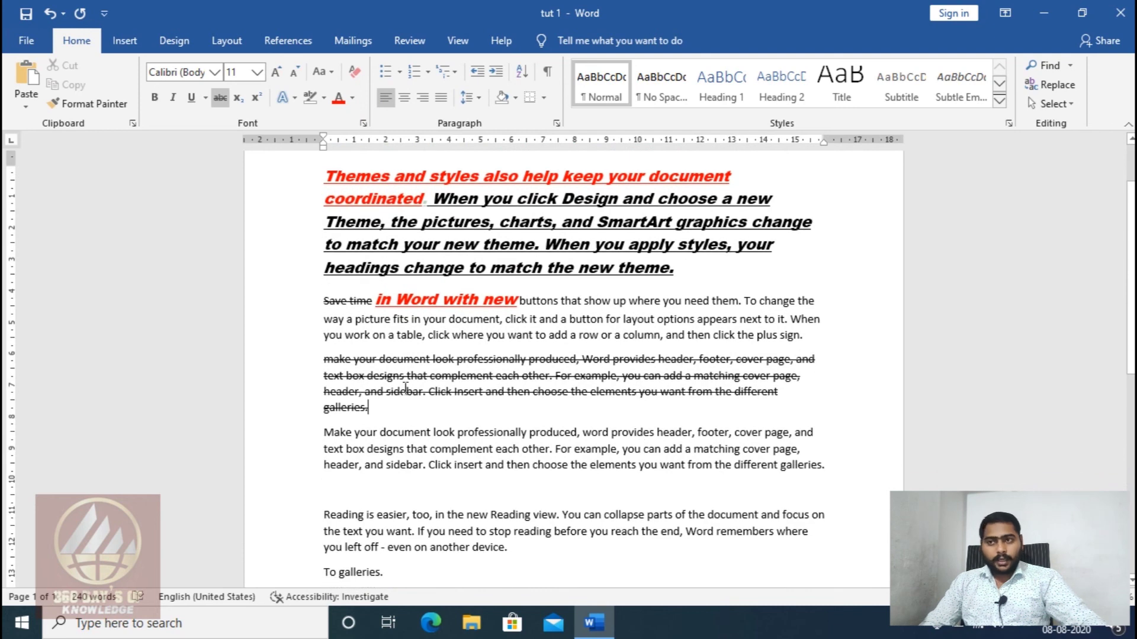
scroll(405, 387, down, 2)
scroll(407, 391, down, 3)
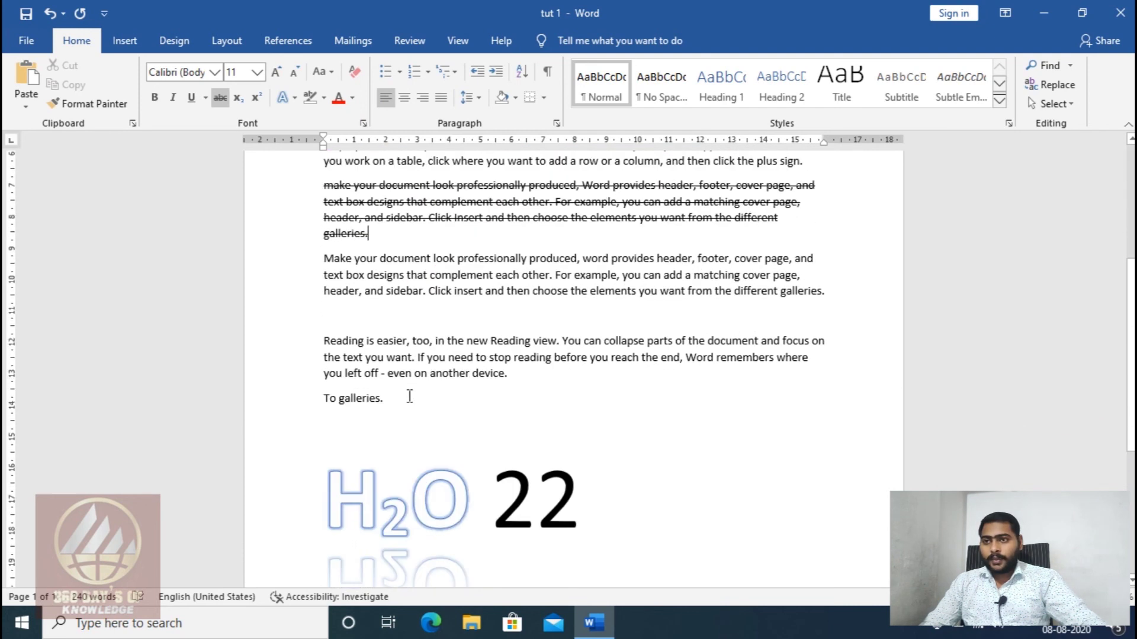
scroll(408, 393, down, 2)
scroll(579, 538, down, 3)
drag(559, 491, 395, 206)
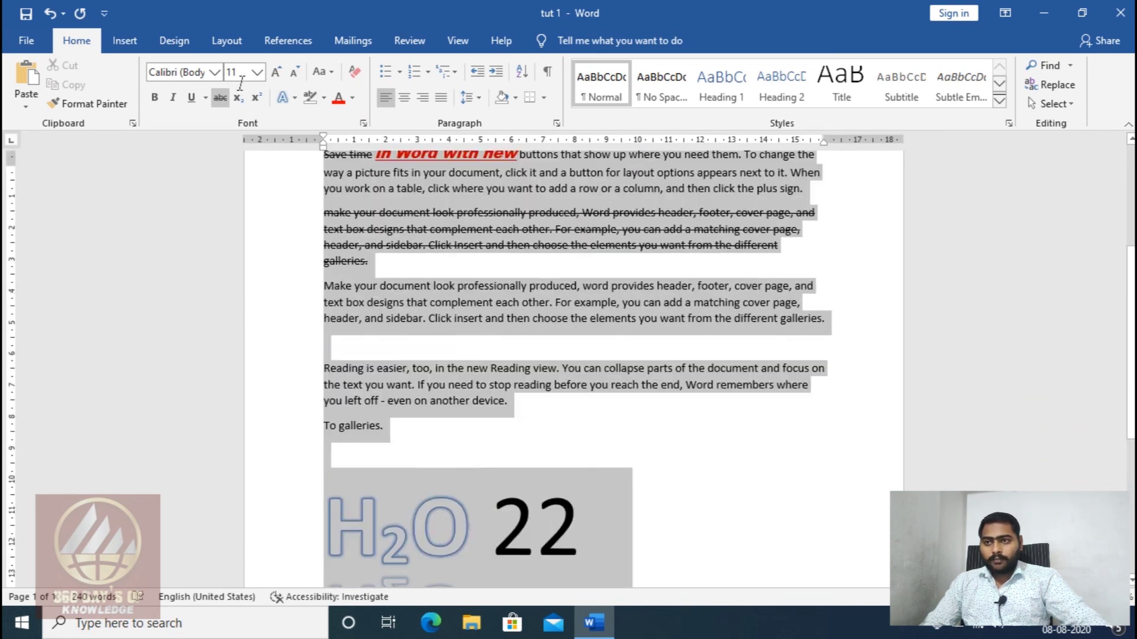
click(354, 72)
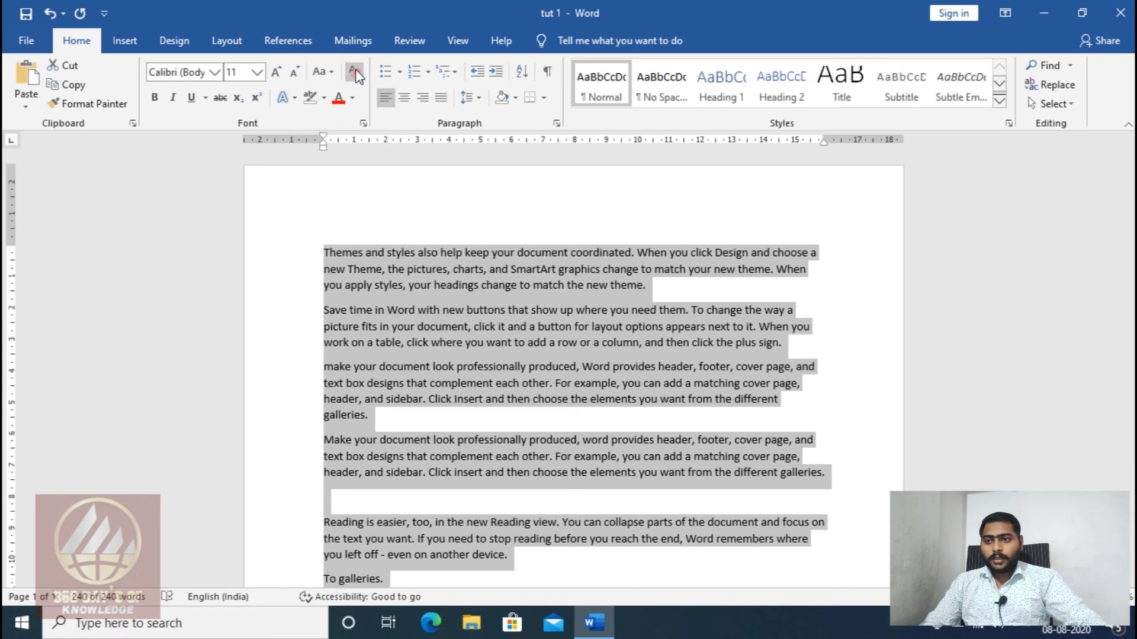
Deselect the text, then select the 'Save time in Word' paragraph
scroll(502, 403, down, 2)
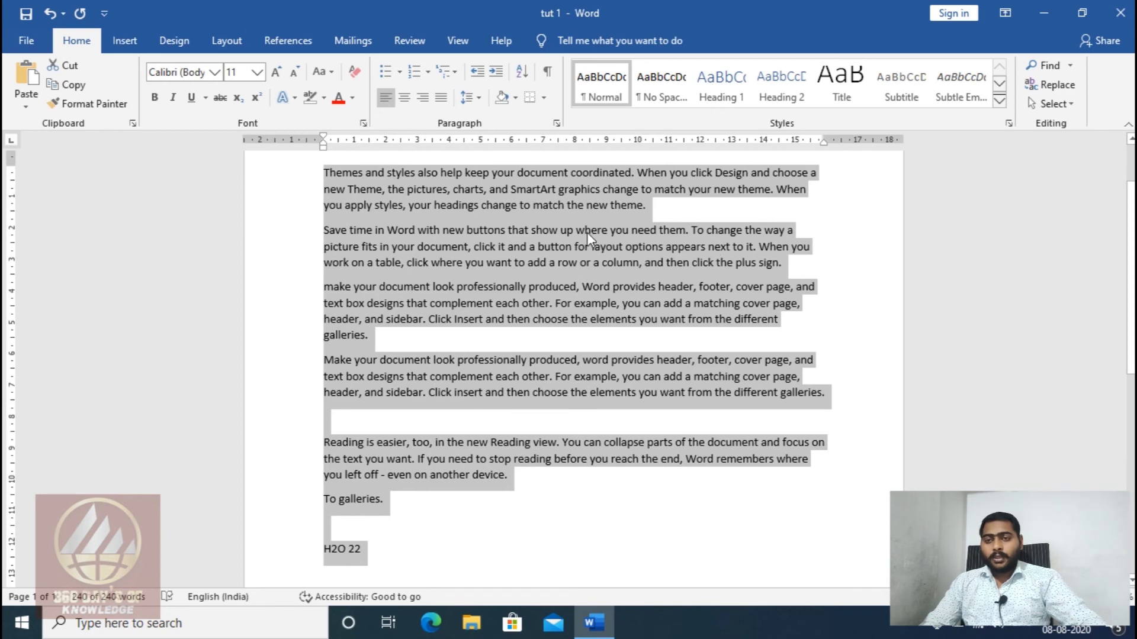
click(649, 211)
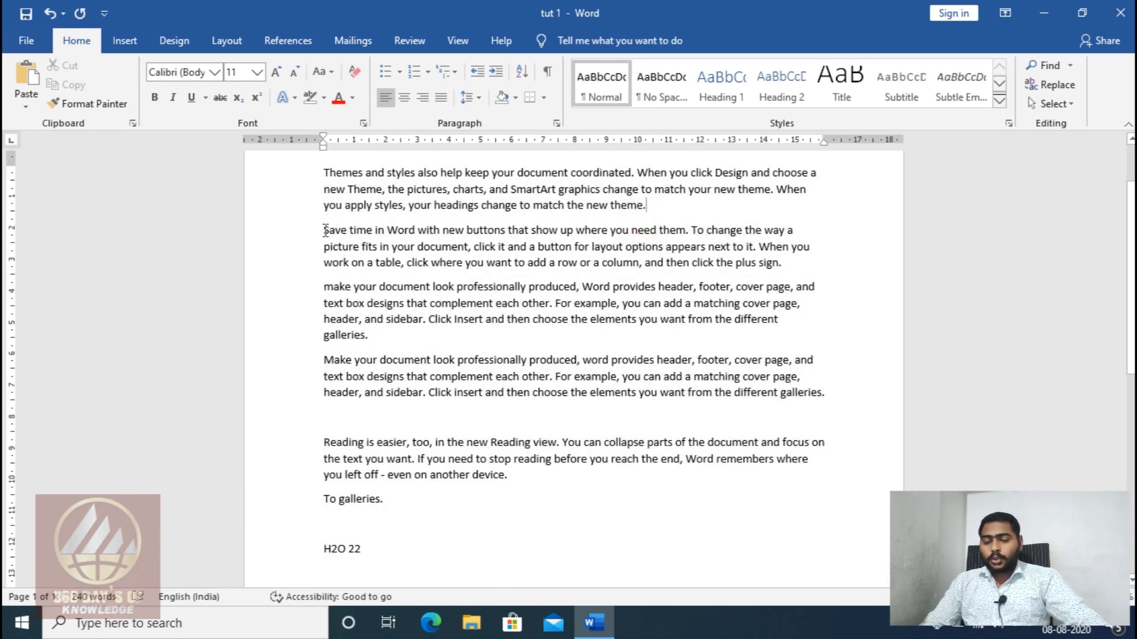
drag(325, 230, 798, 271)
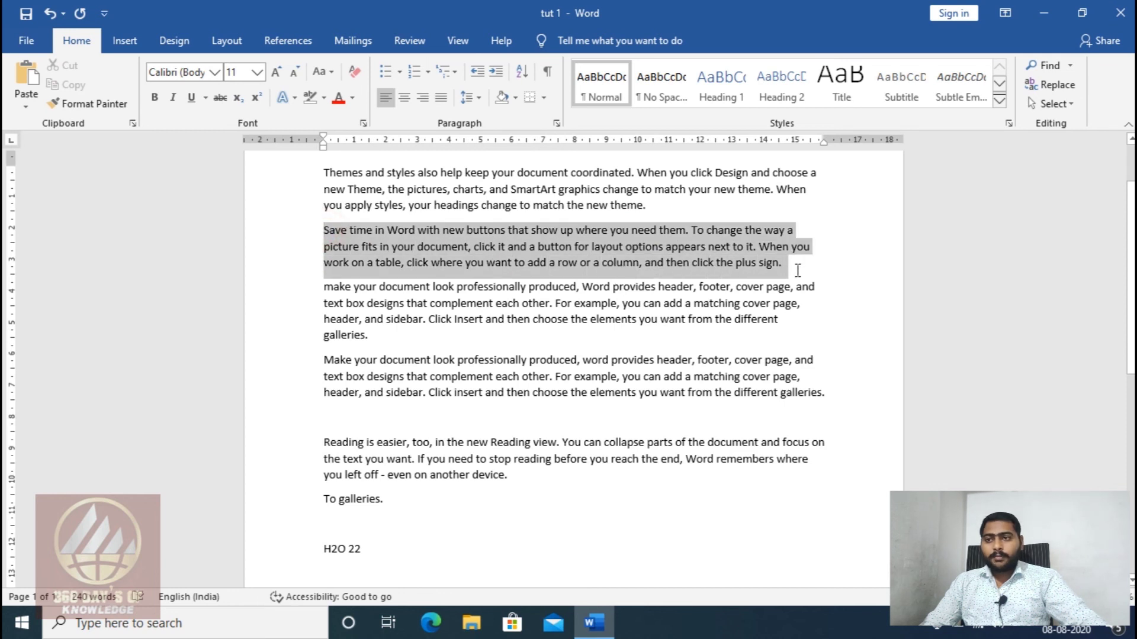
Highlight the Save time paragraph in yellow, then set its highlight back to No Color
click(323, 97)
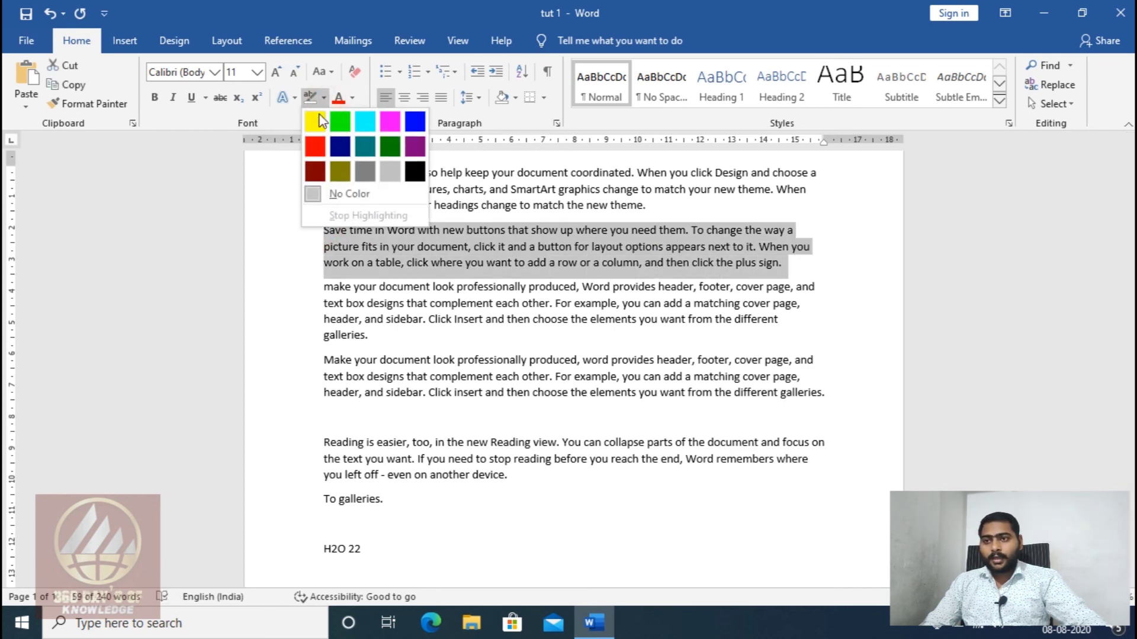
click(317, 121)
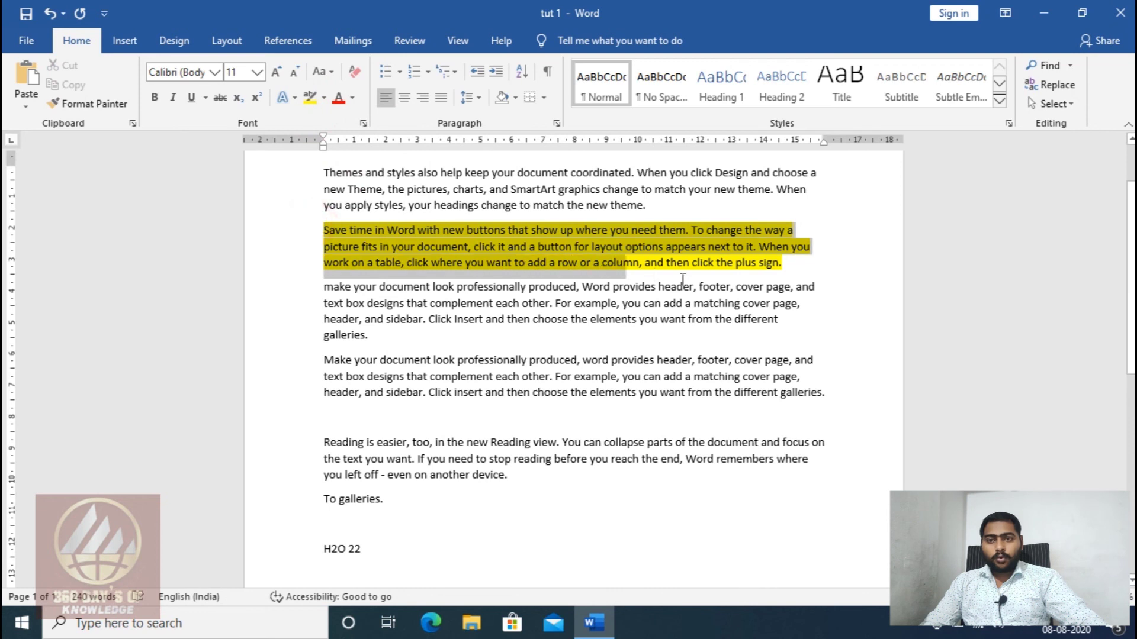
triple_click(790, 265)
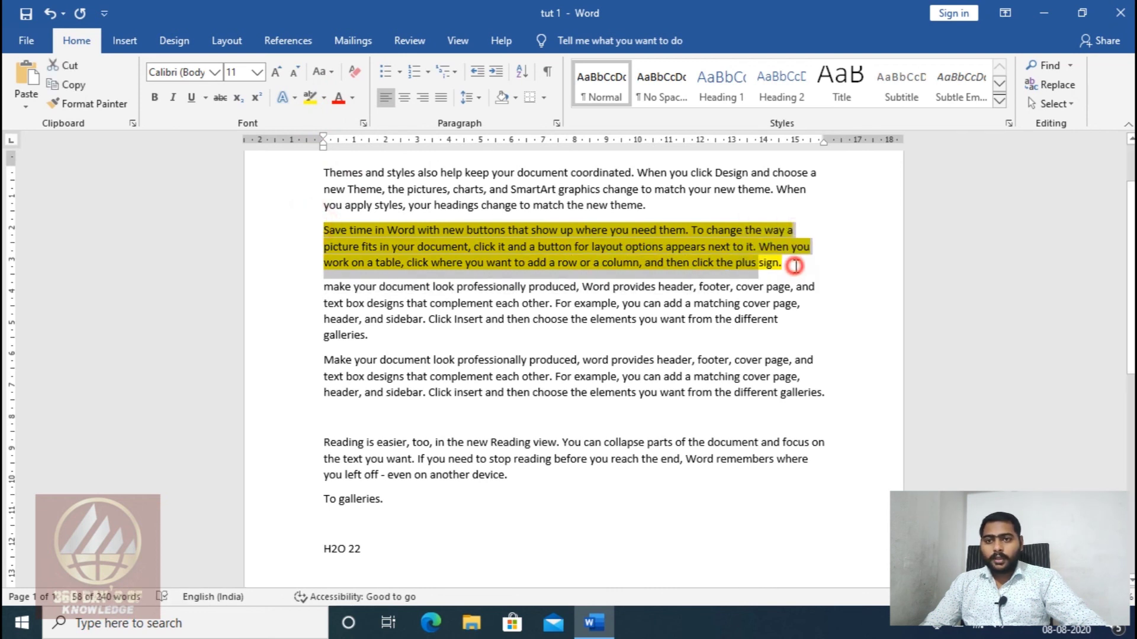
drag(794, 266, 315, 228)
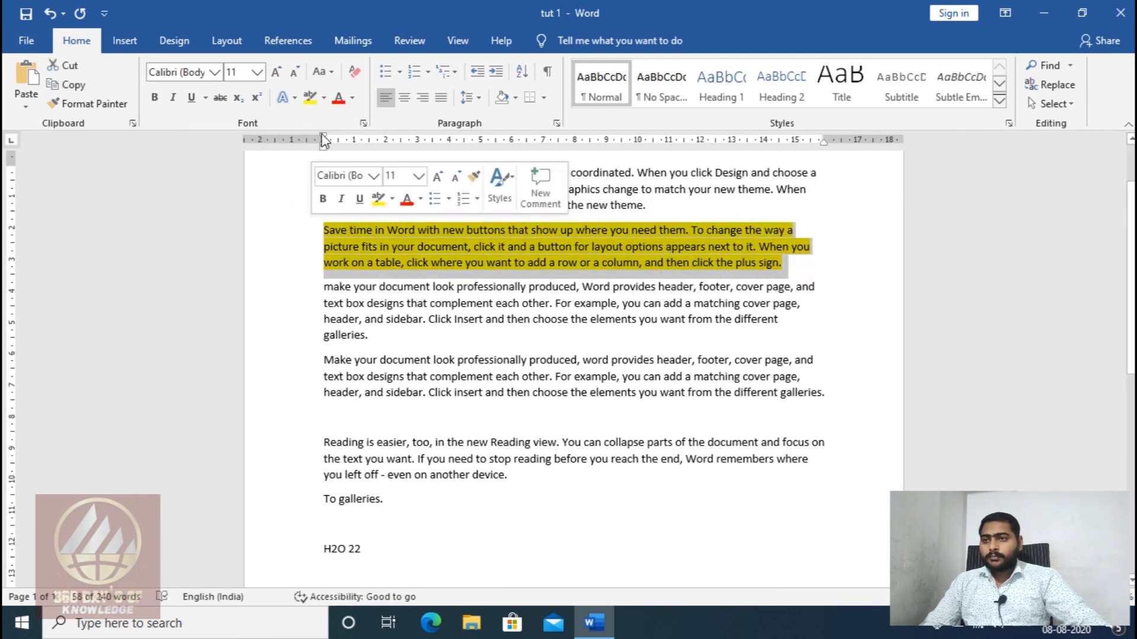
click(353, 73)
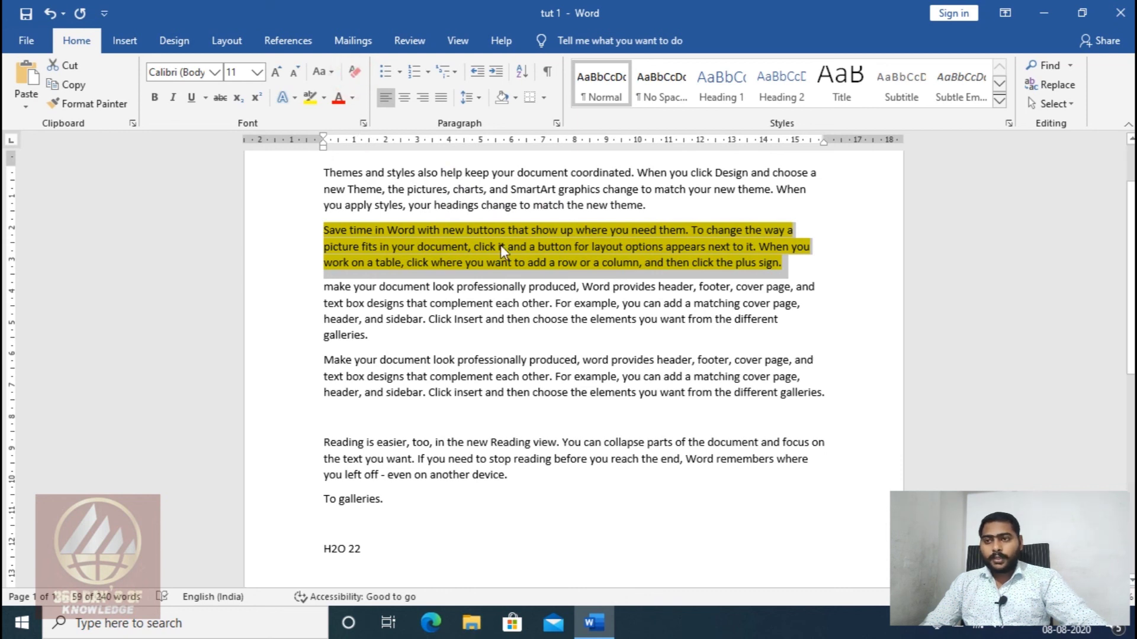
click(323, 97)
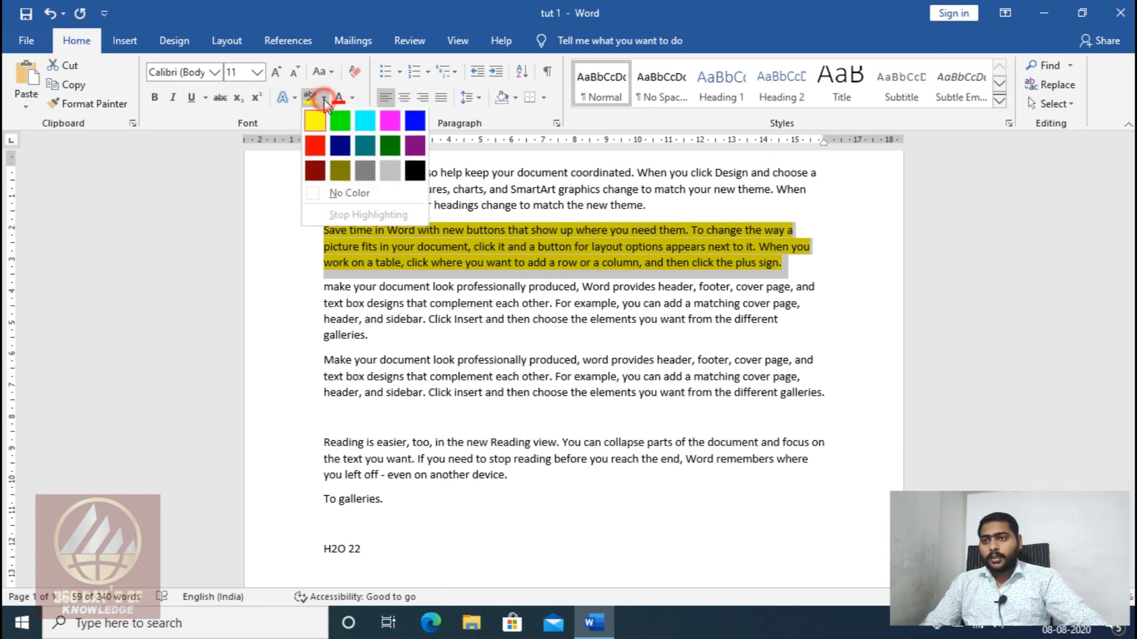
click(339, 194)
Change the Save time paragraph to UPPERCASE, then to Sentence case; select the Themes and styles paragraph
click(317, 228)
drag(318, 228, 786, 263)
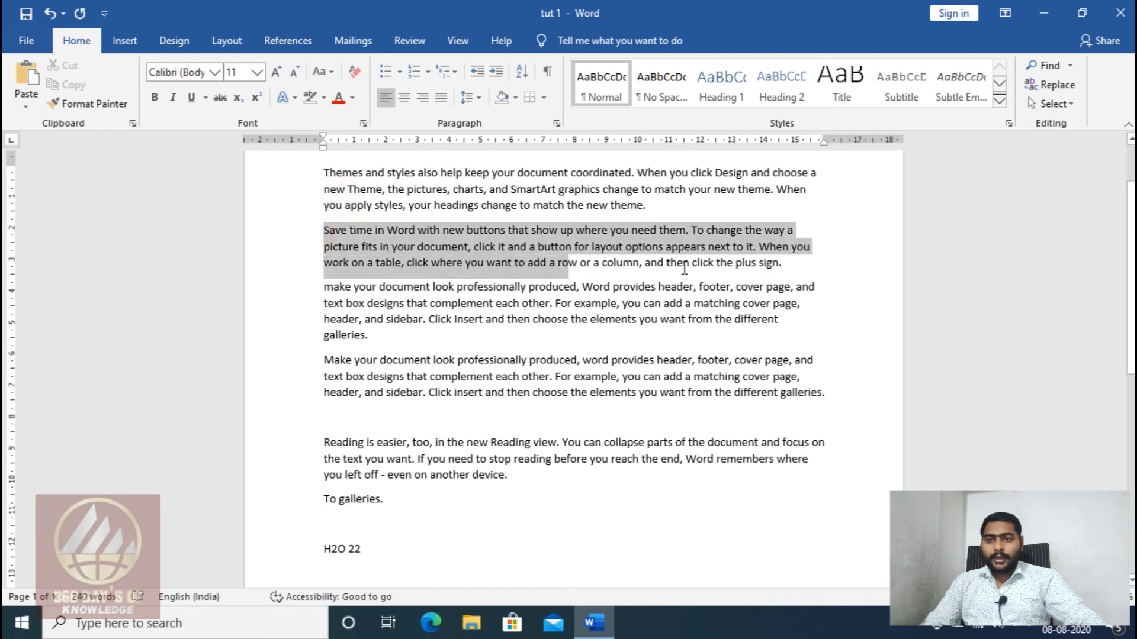
click(331, 72)
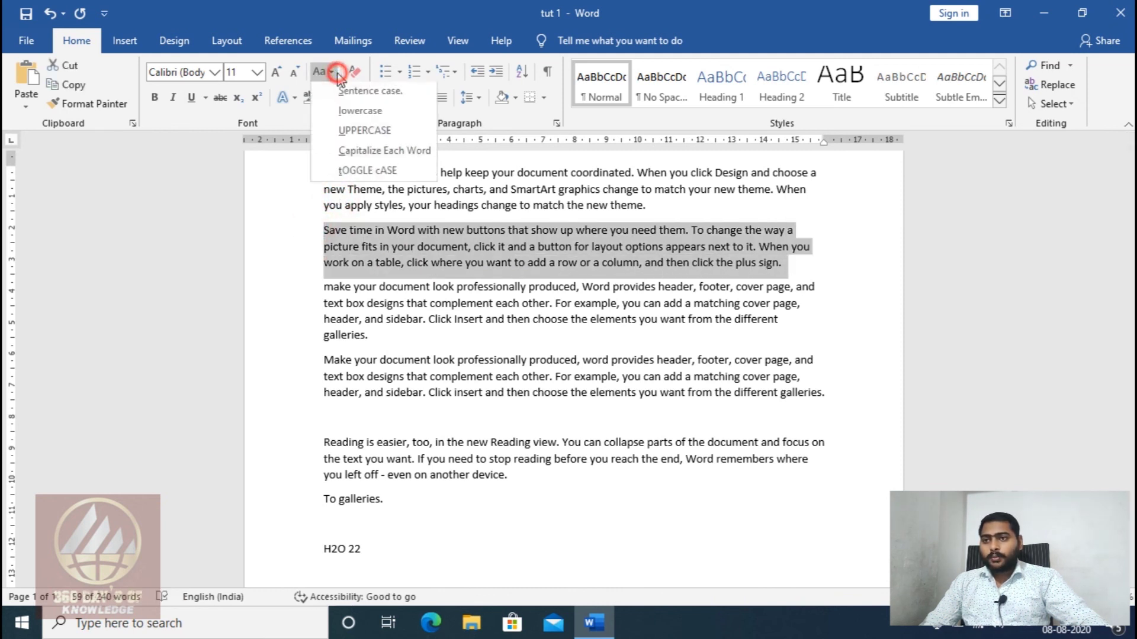
click(379, 137)
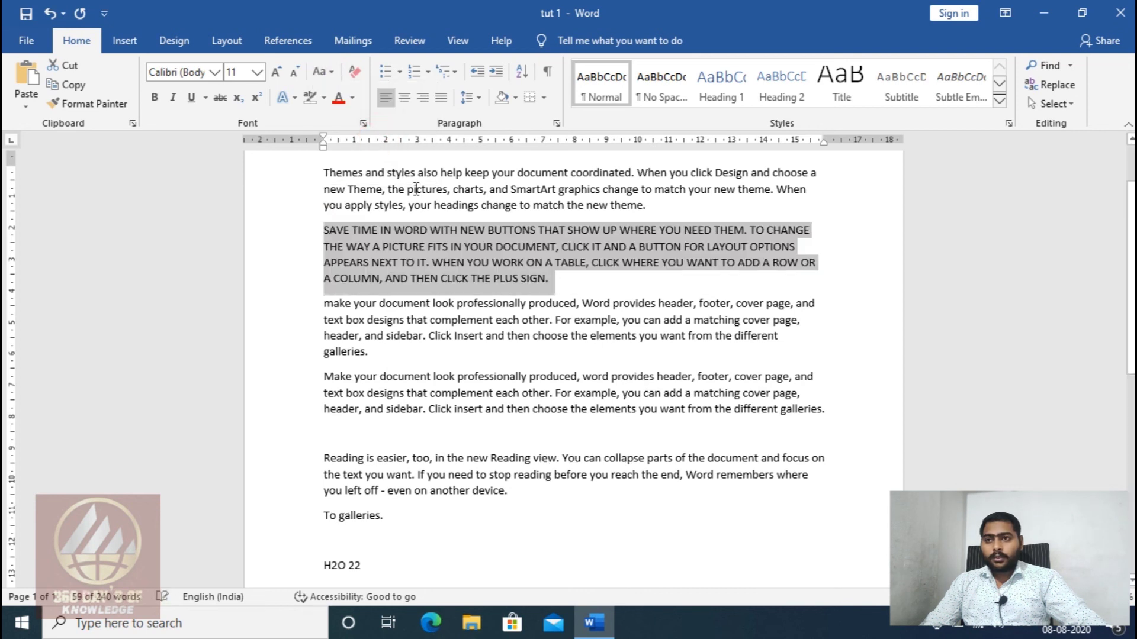
click(353, 71)
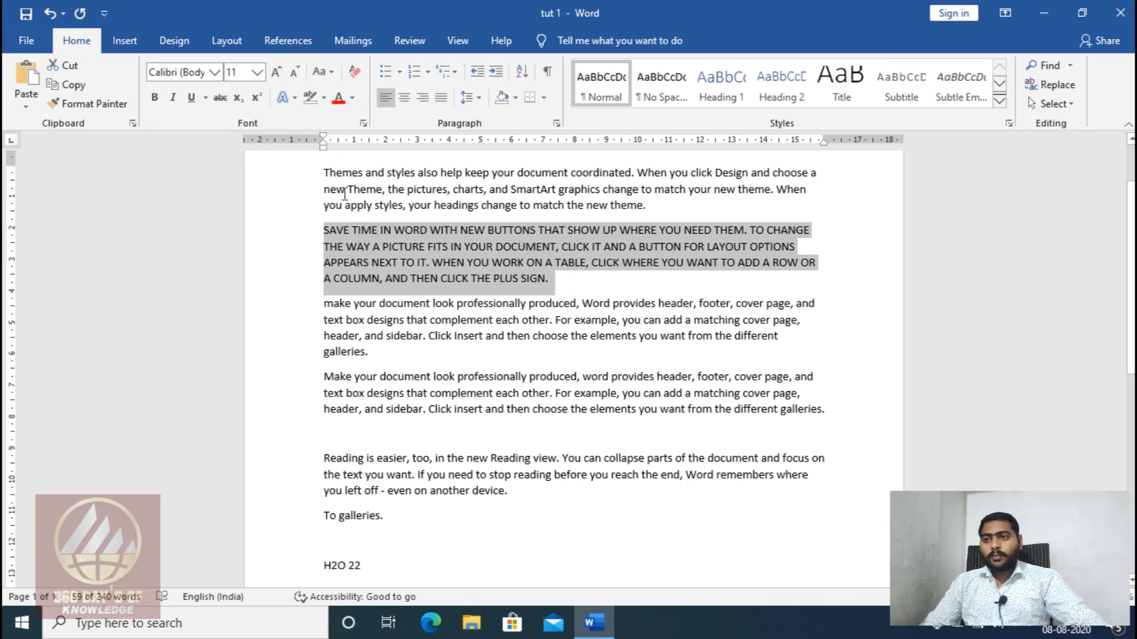
click(325, 72)
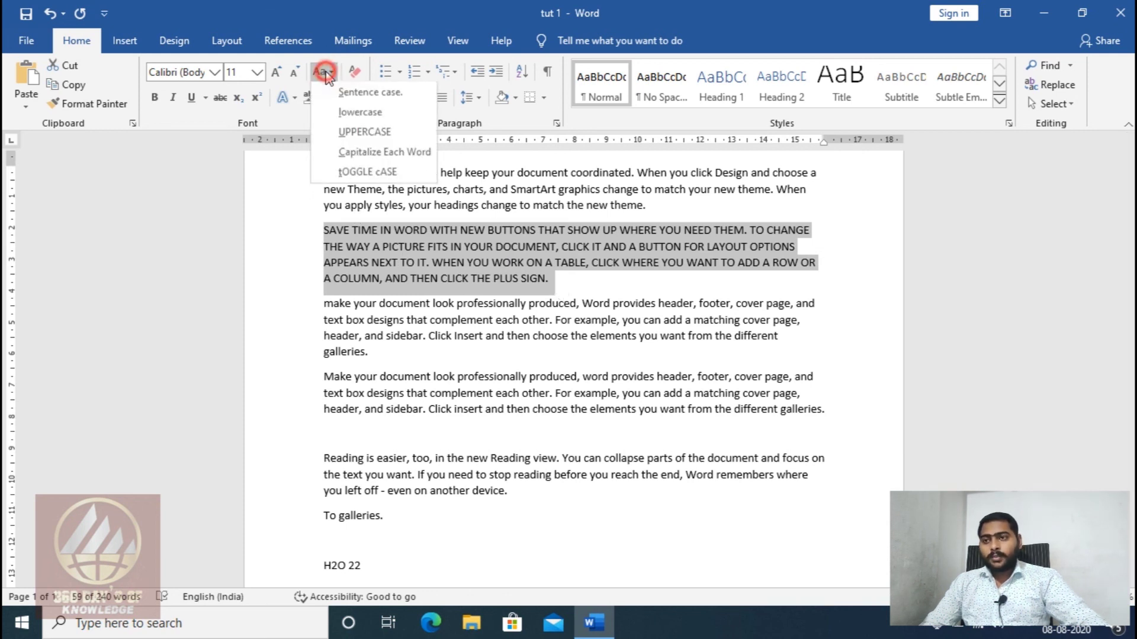
click(364, 94)
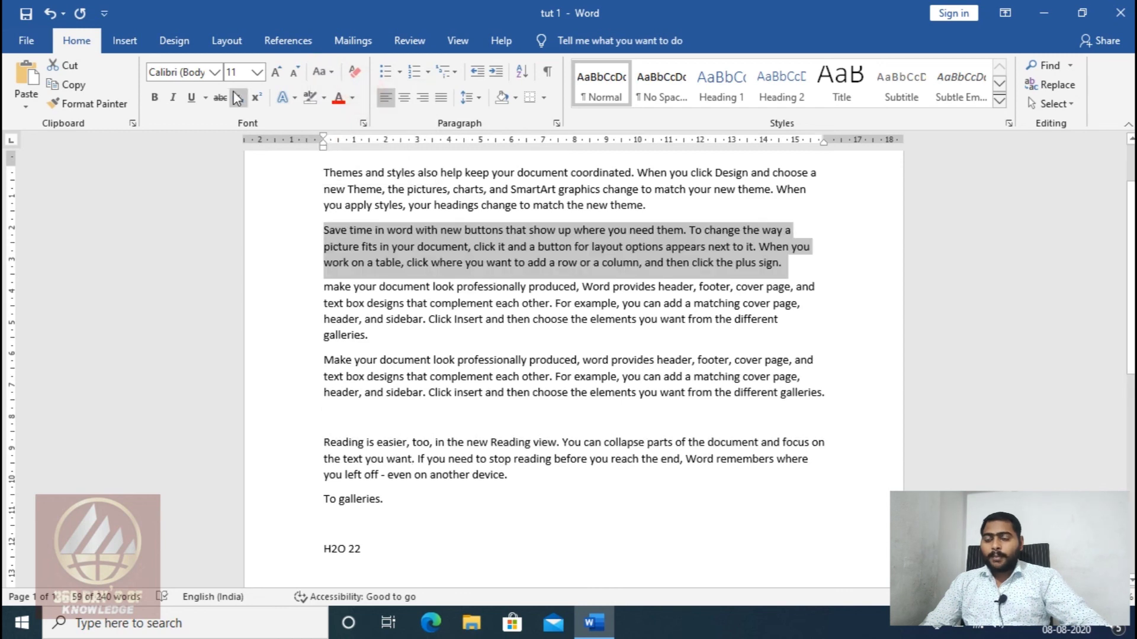
drag(323, 172, 647, 204)
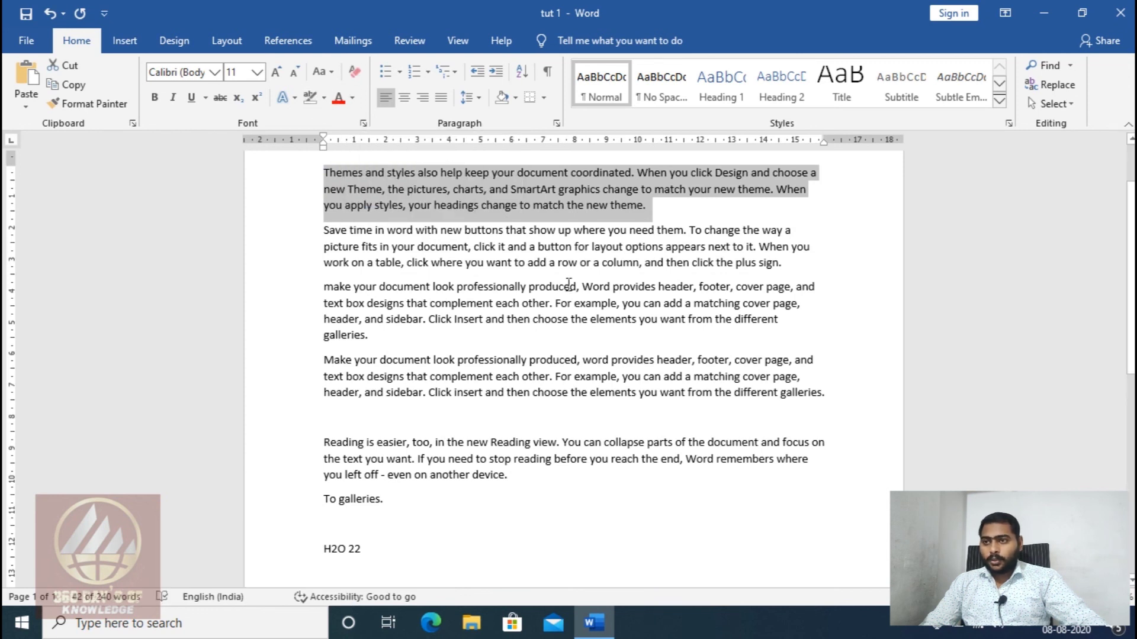
Use shortcuts to toggle bold, then make Themes and styles italic, underlined, superscript; delete it and undo
scroll(555, 245, up, 1)
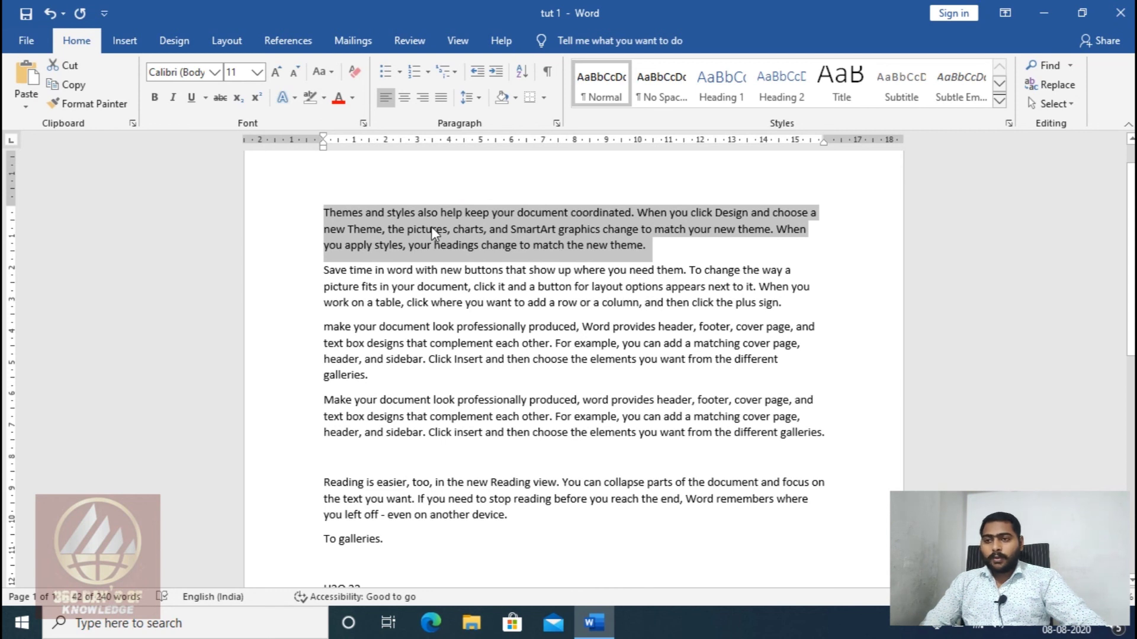
key(ctrl+b)
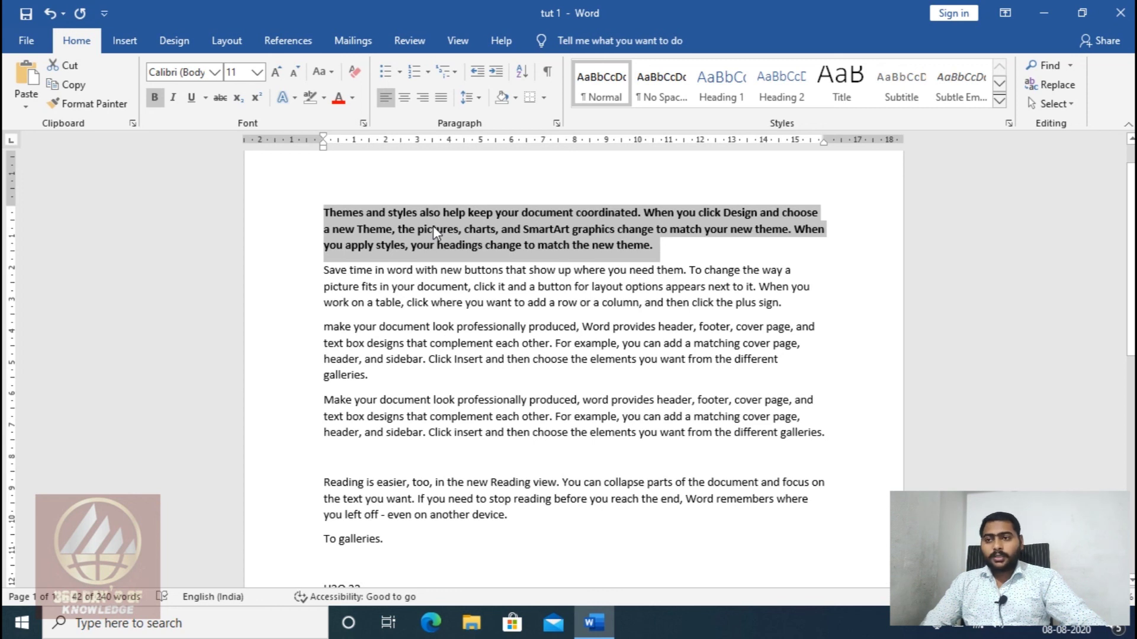
key(ctrl+b)
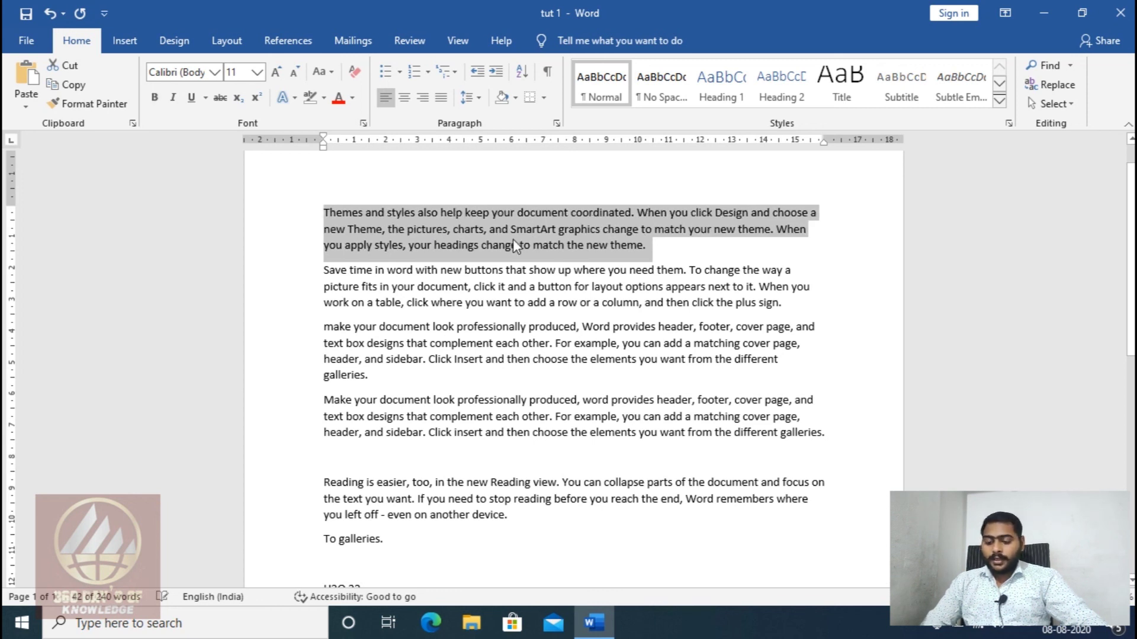
key(ctrl+i)
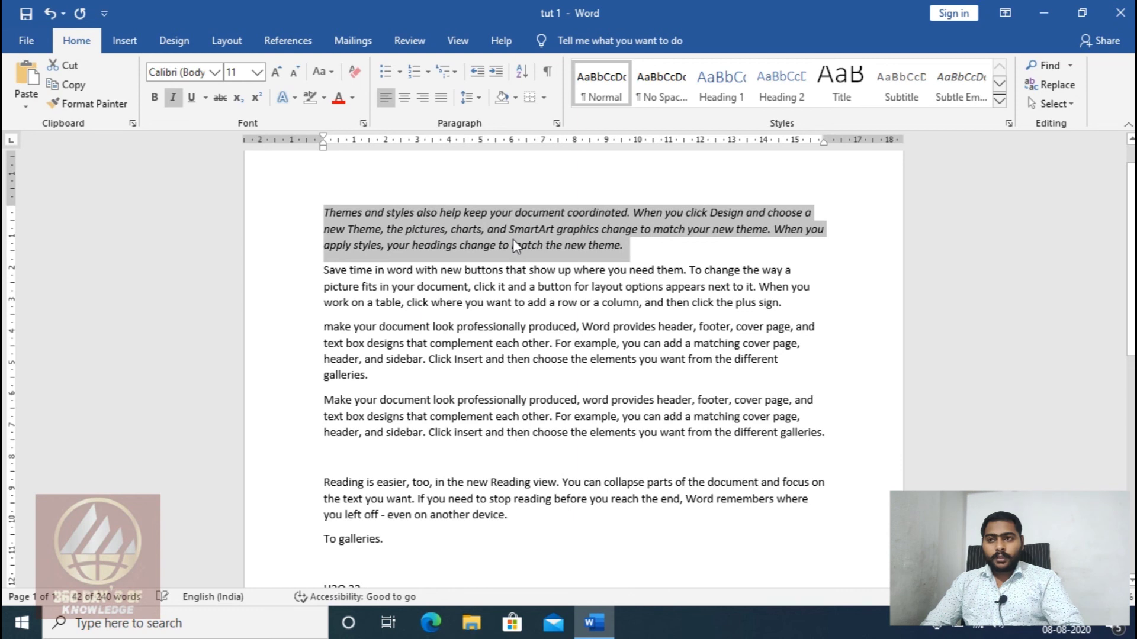
key(ctrl+u)
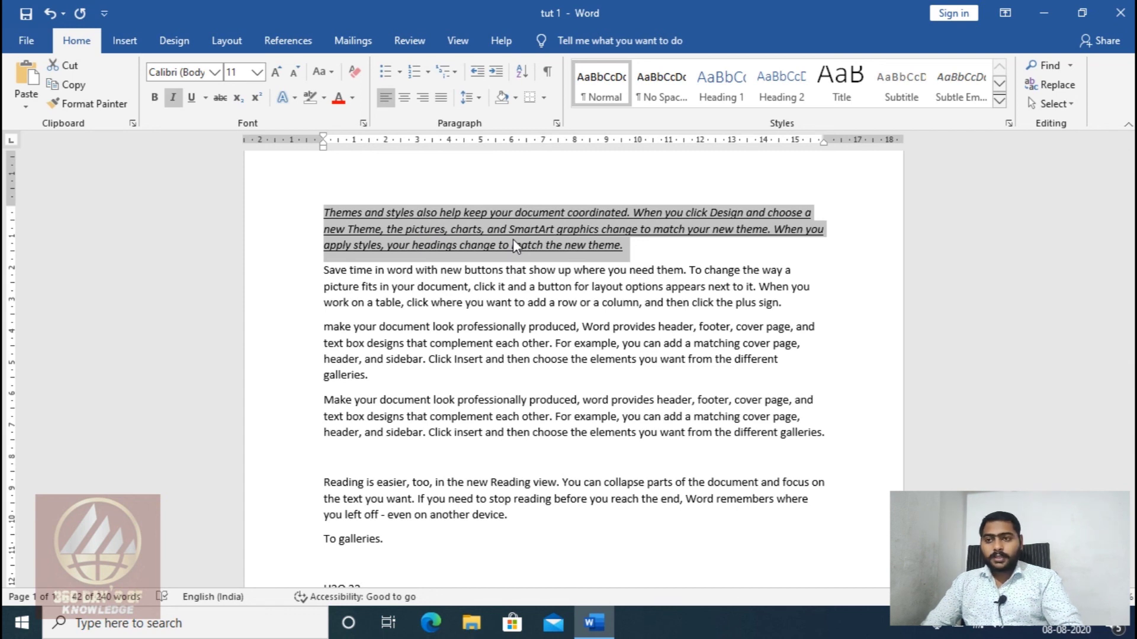
key(ctrl+shift+plus)
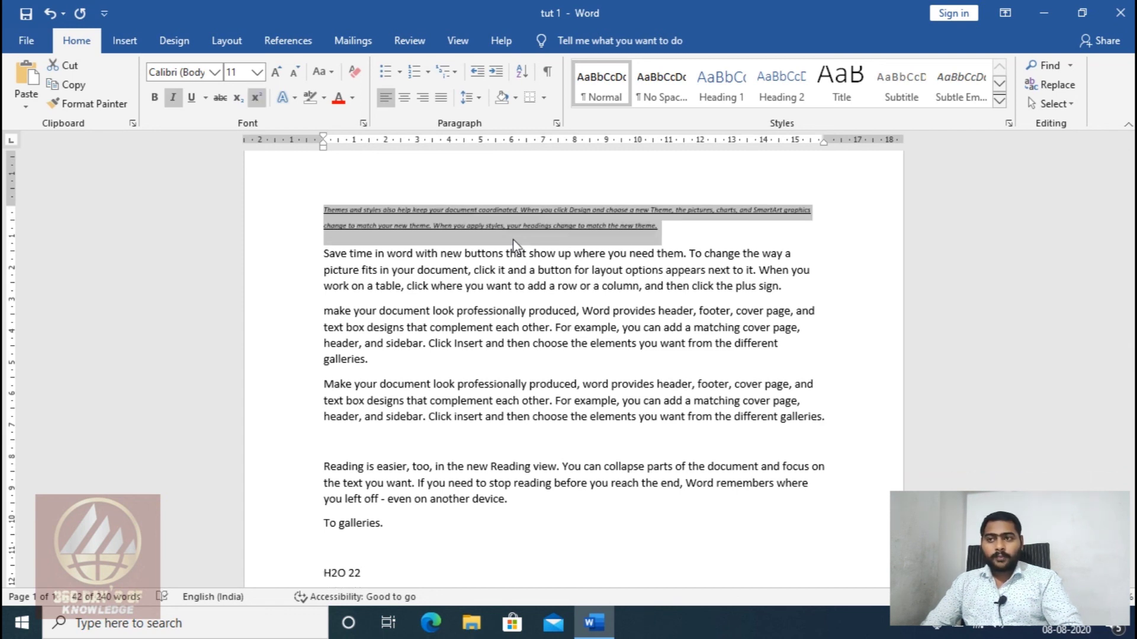
key(Delete)
key(ctrl+z)
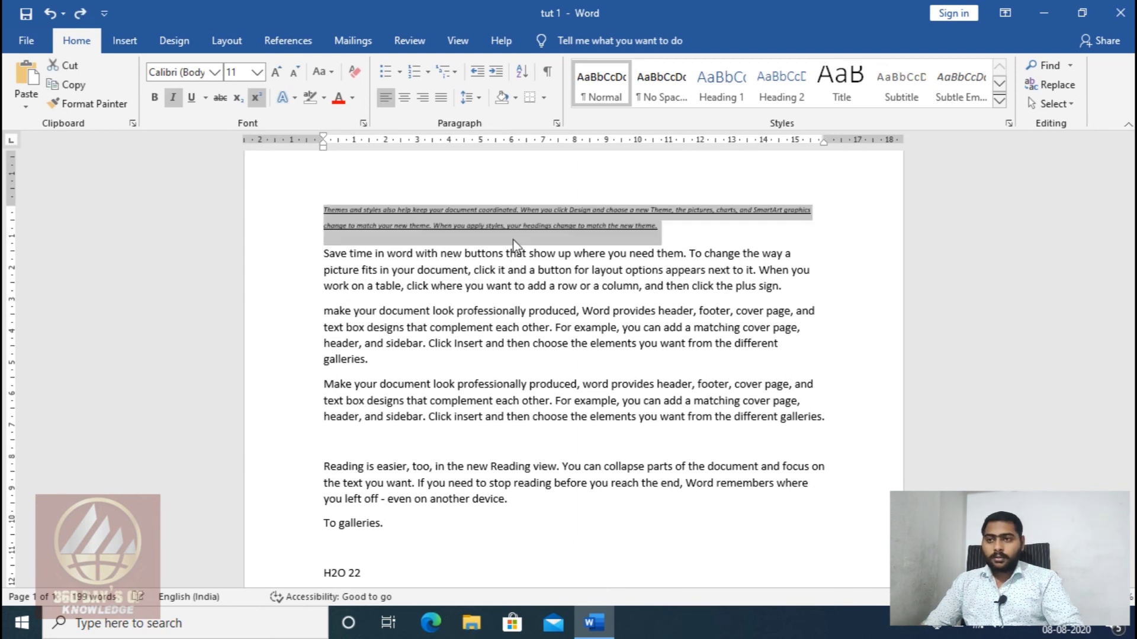